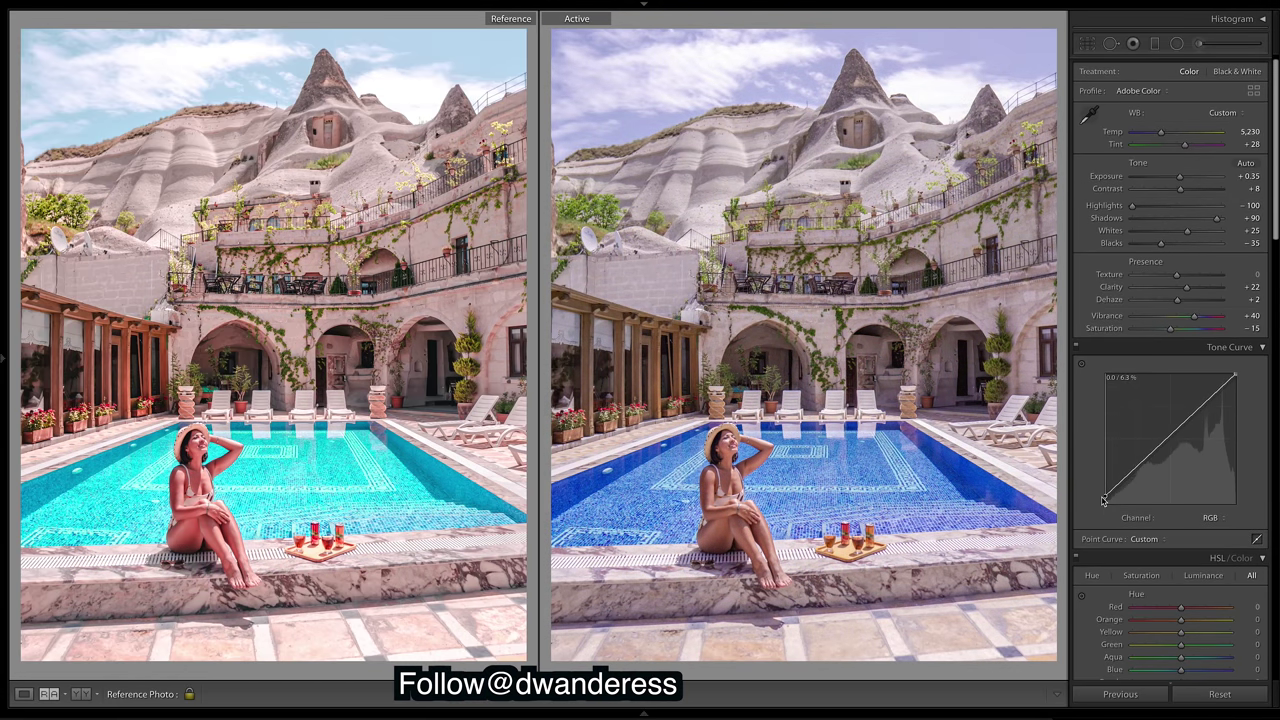
- Nudge the edited photo's tone curve, undo the change, and look over the HSL settings
left_click_drag(1236, 386, 1220, 375)
key("ctrl+z")
scroll(1272, 372, "down", 5)
scroll(1148, 532, "up", 3)
left_click_drag(1181, 238, 1159, 244)
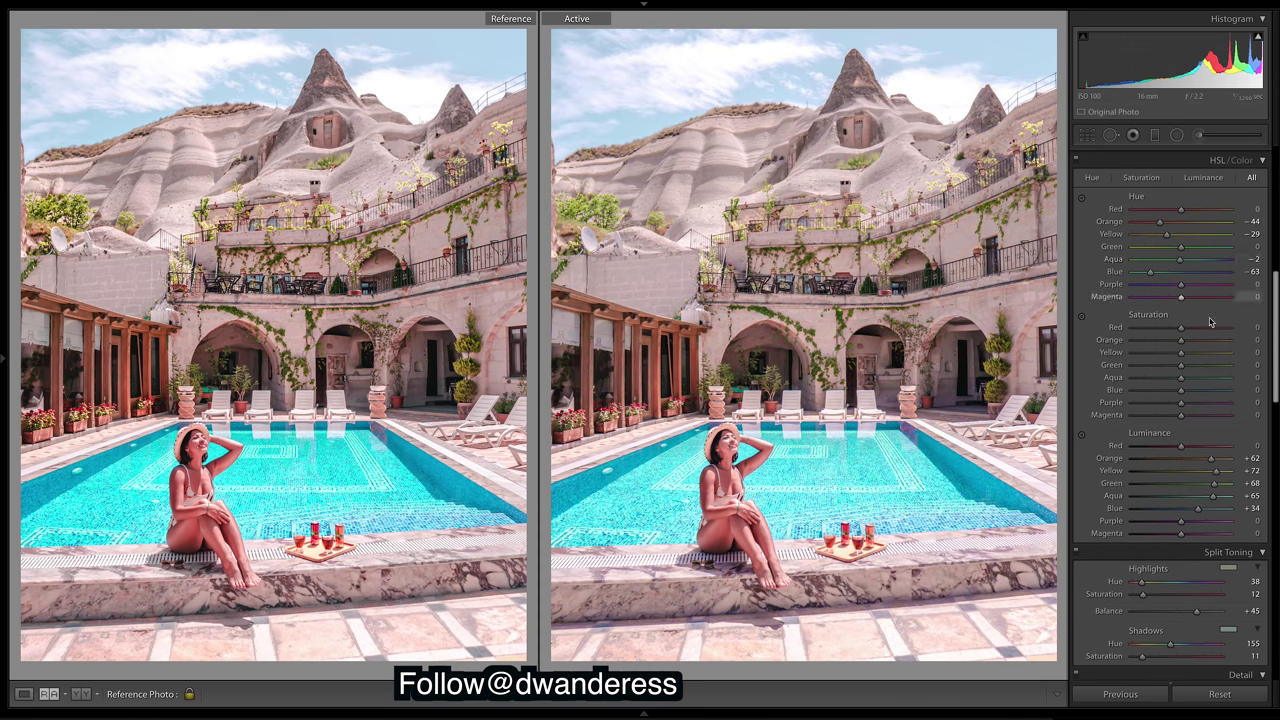
scroll(1194, 440, "up", 2)
- Inspect the existing radial filter and brushed local adjustments on the edited photo
key("shift+m")
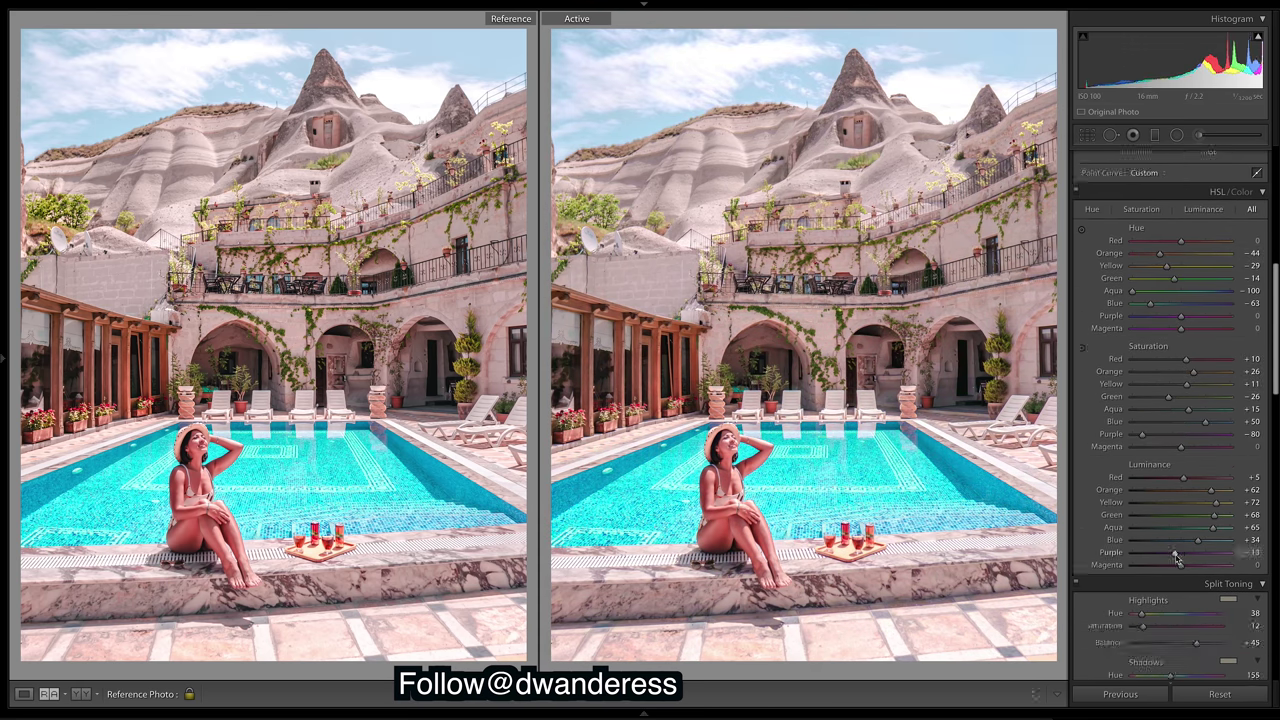
left_click(998, 360)
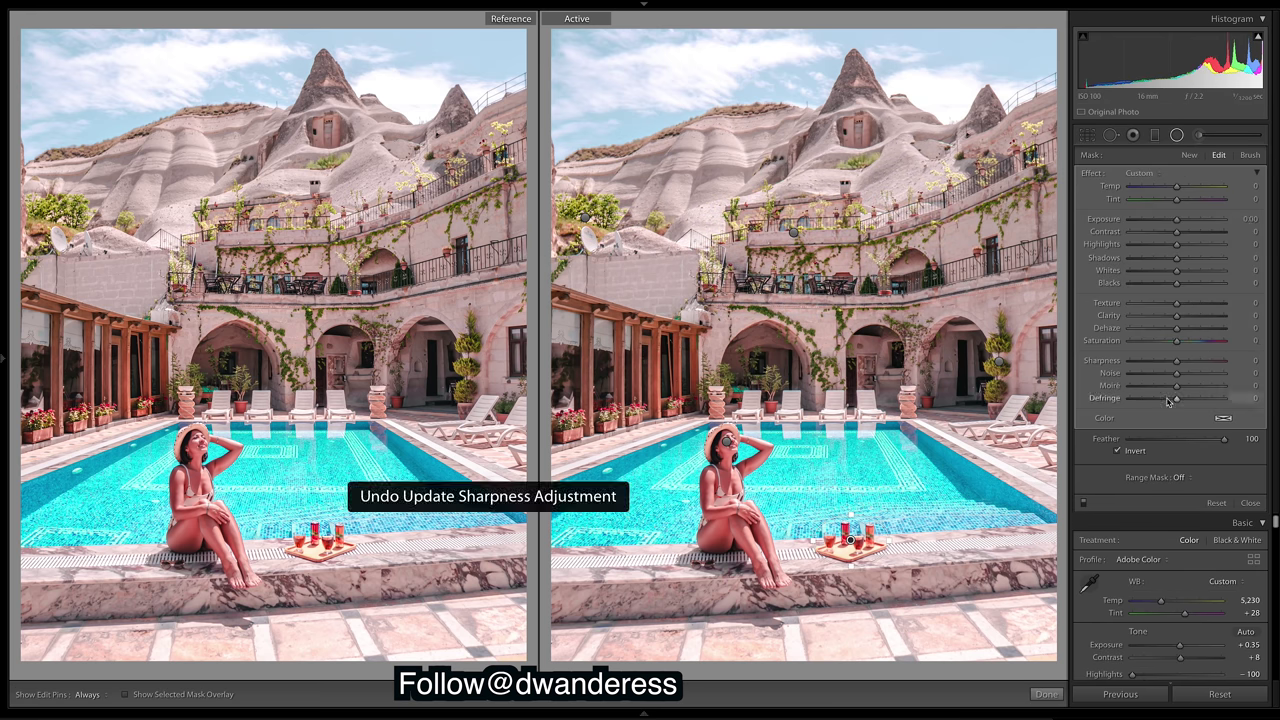
key("k")
key("k")
- Move to the unedited pool photo with As Shot white balance, shown alone
key("Right")
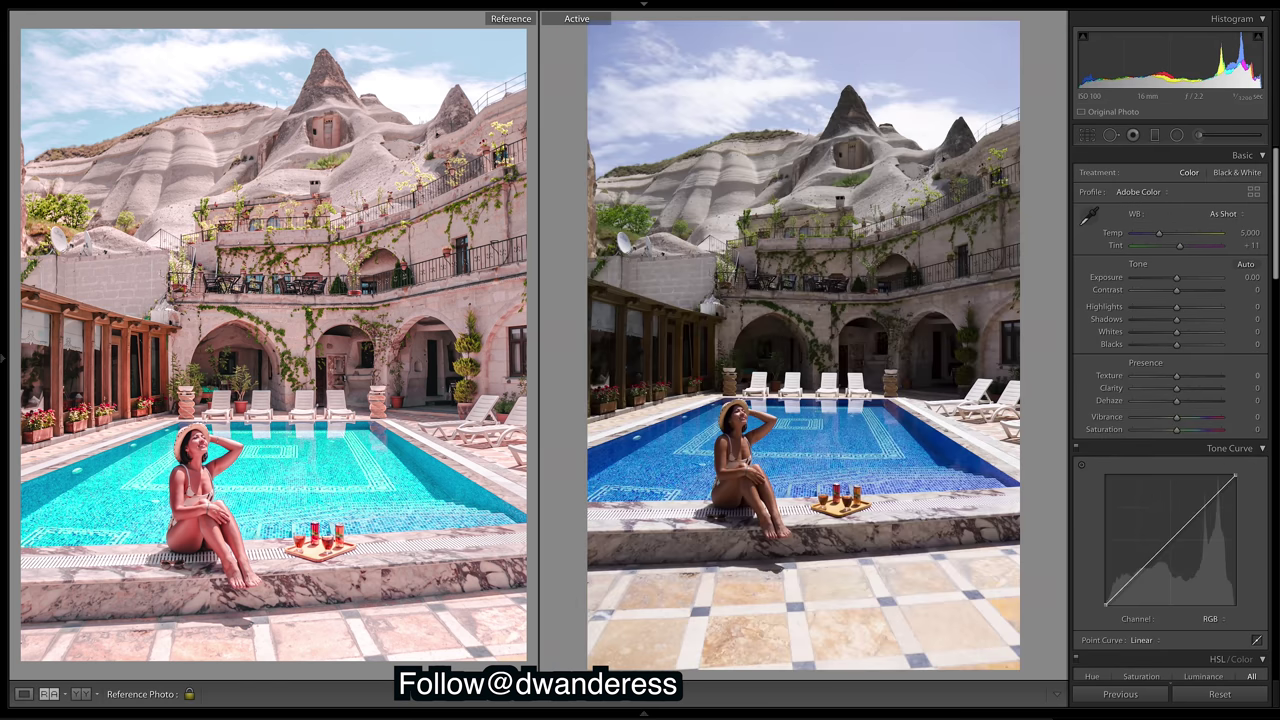
key("ctrl+shift+v")
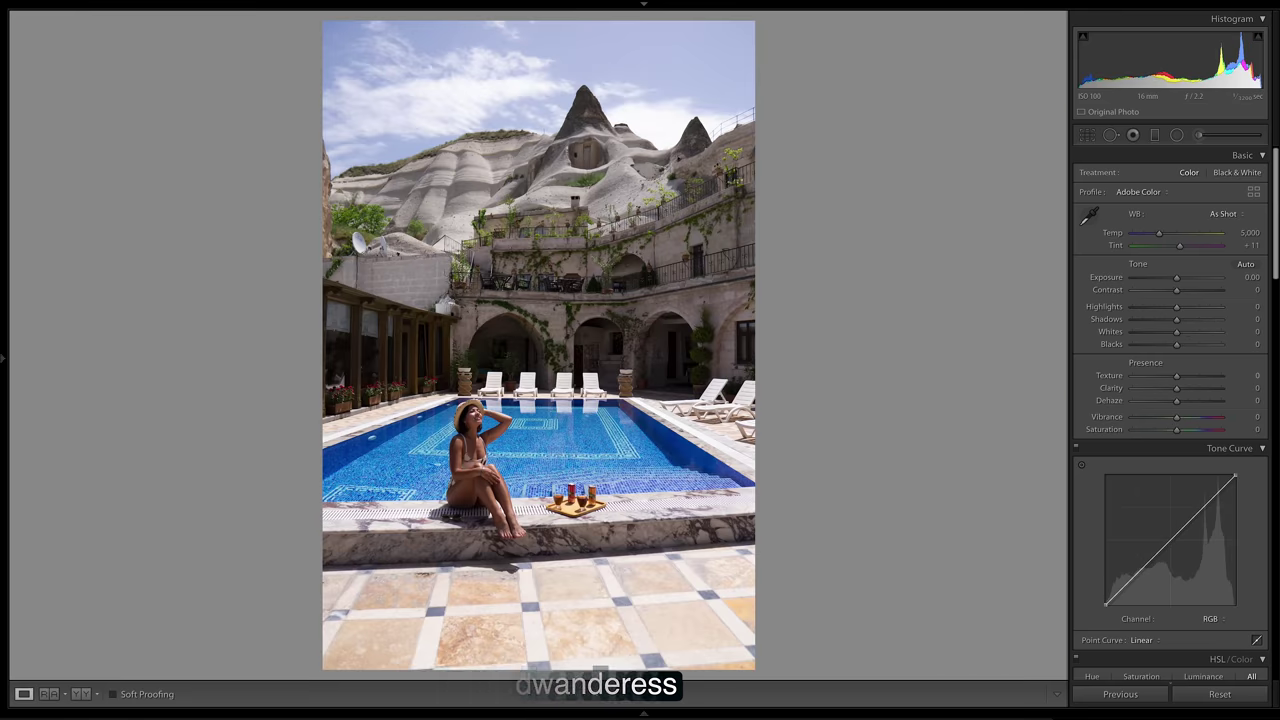
key("ctrl+shift+v")
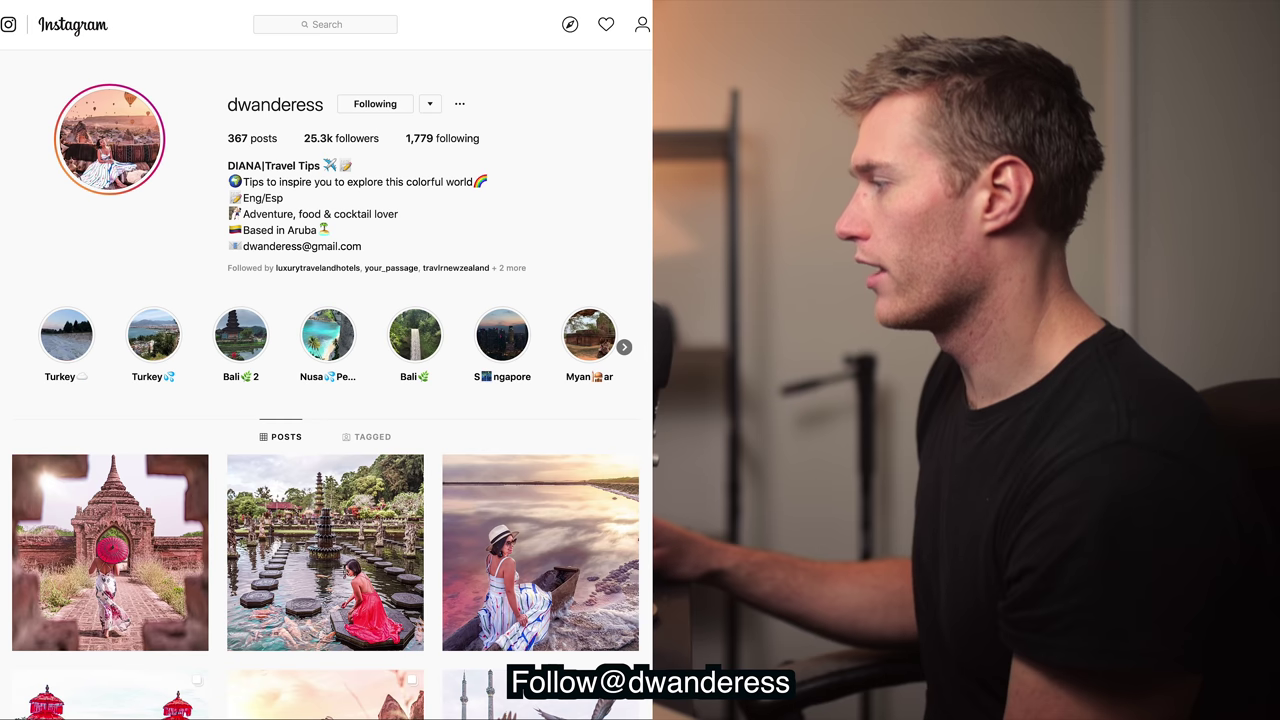
- Open the Cappadocia cave-hotel pool post from the grid, read its caption, and close it
scroll(325, 380, "down", 12)
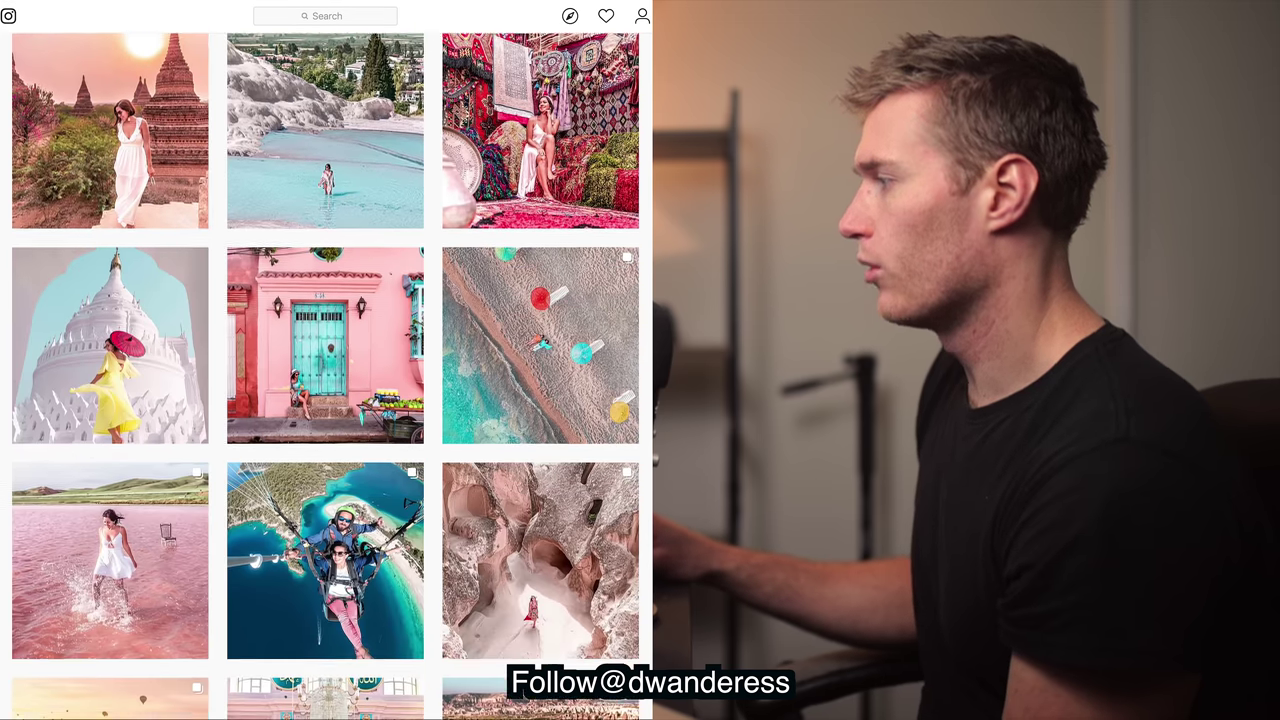
scroll(270, 345, "down", 5)
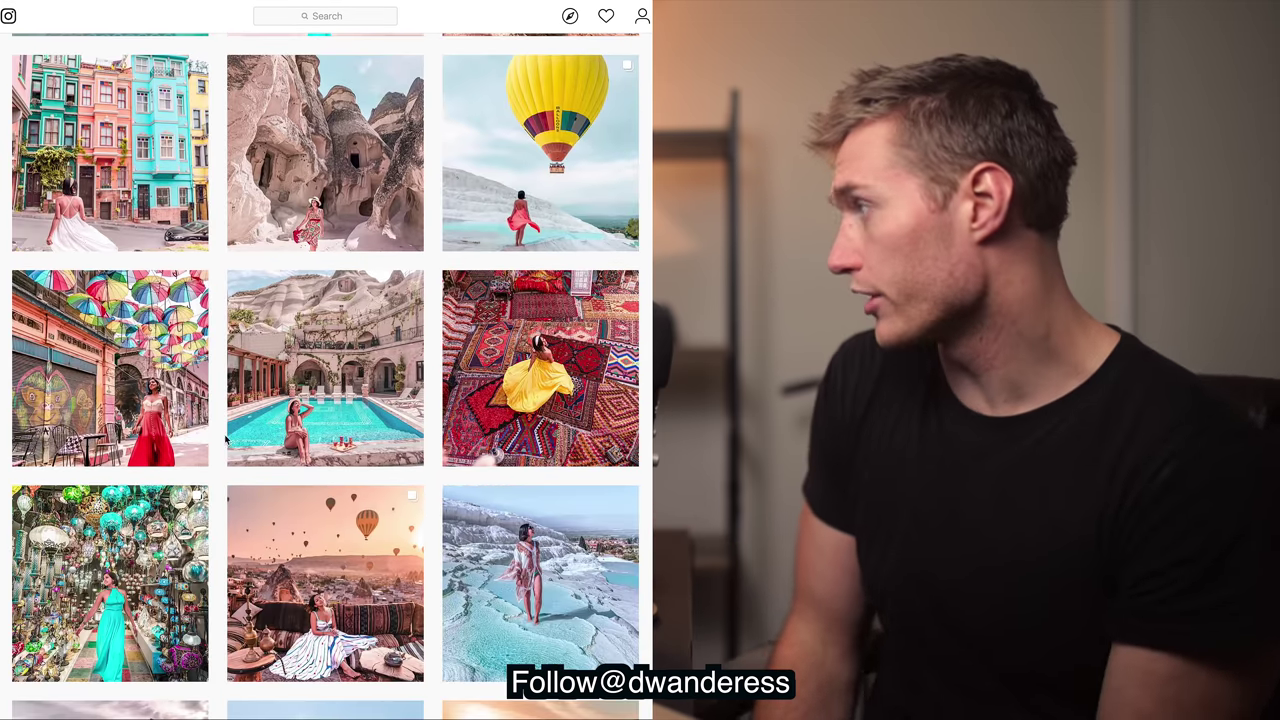
left_click(270, 345)
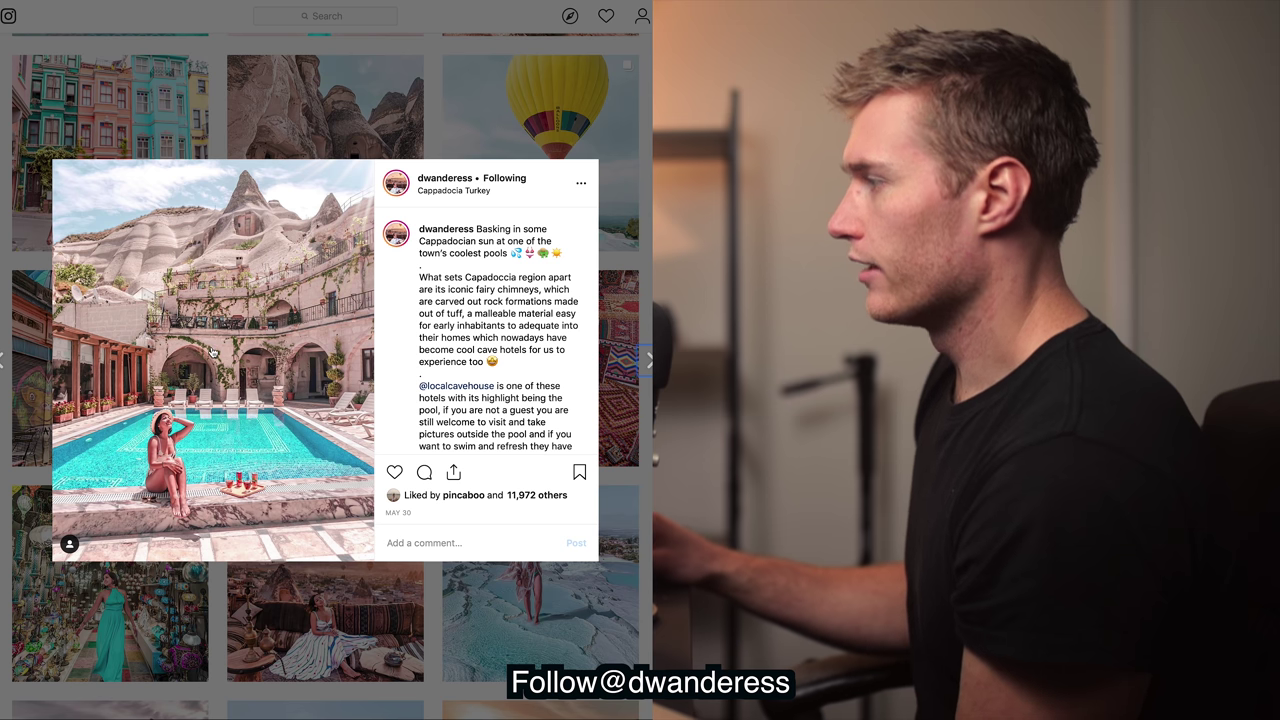
key("Escape")
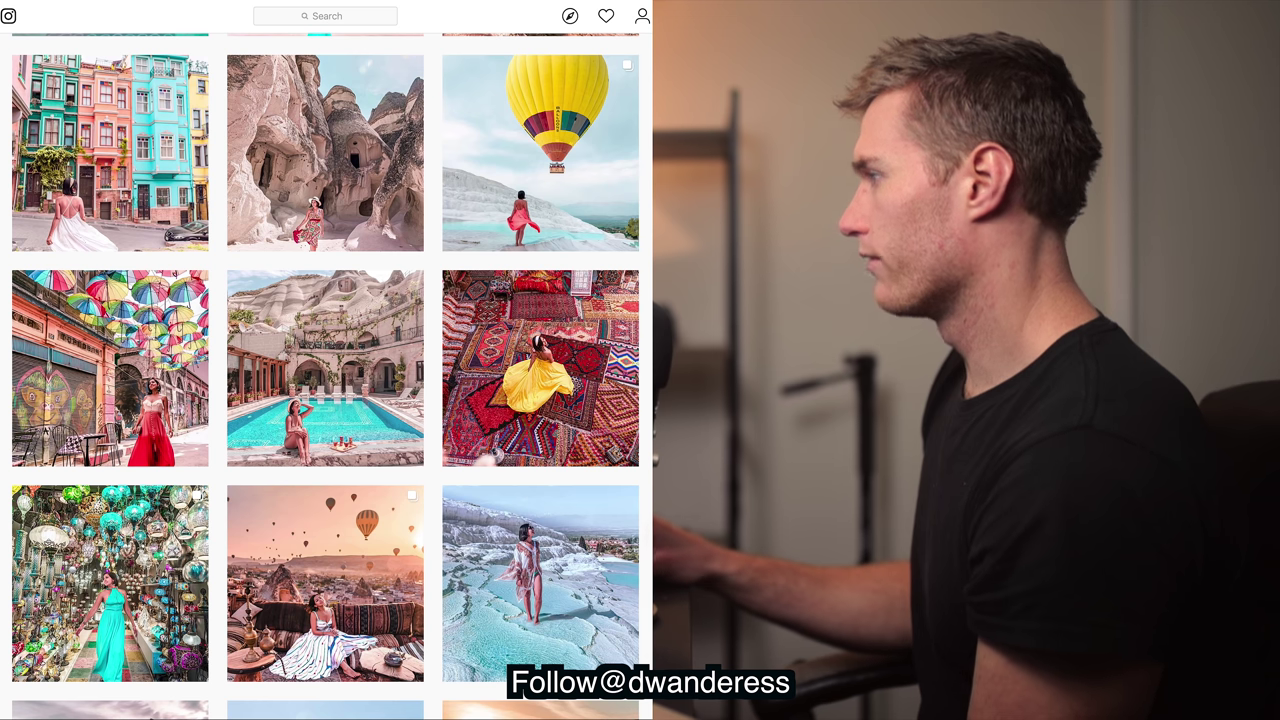
- Scroll up through the travel profile's grid of colourful photos
scroll(325, 376, "up", 3)
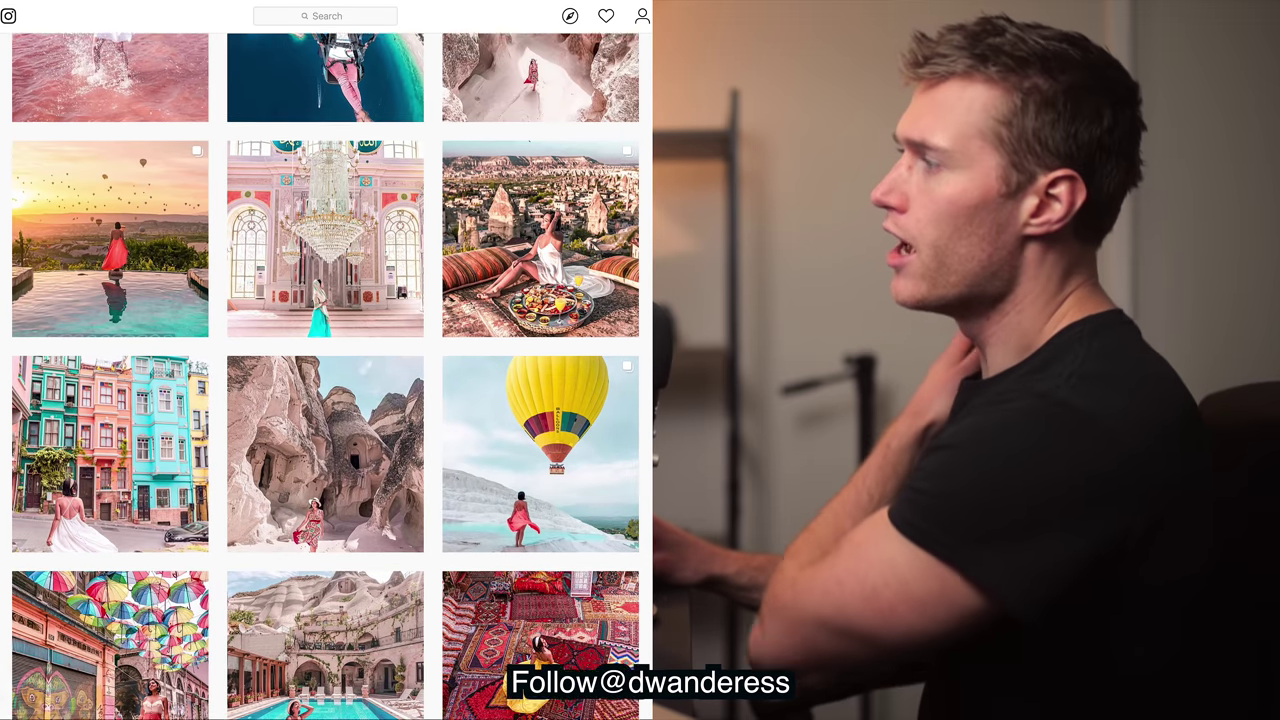
scroll(325, 376, "up", 3)
scroll(325, 376, "up", 3)
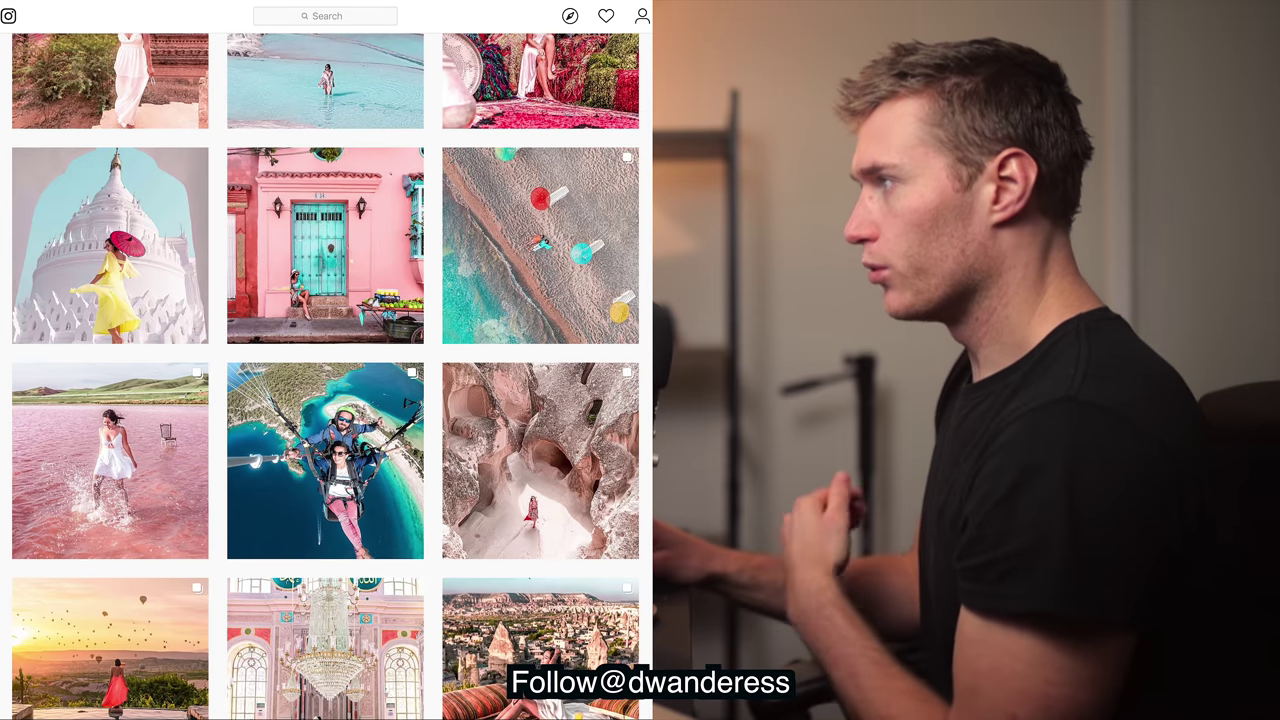
scroll(325, 376, "up", 5)
scroll(325, 376, "up", 3)
left_click_drag(1068, 578, 1082, 580)
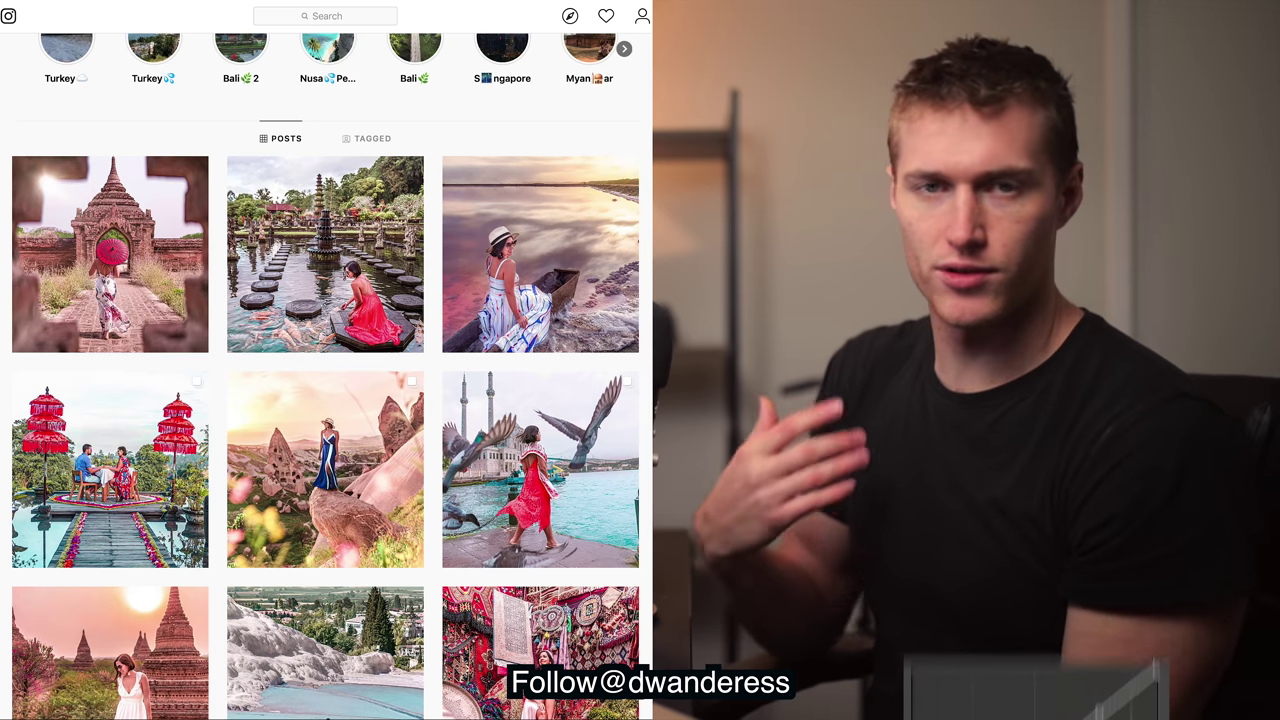
scroll(325, 376, "down", 10)
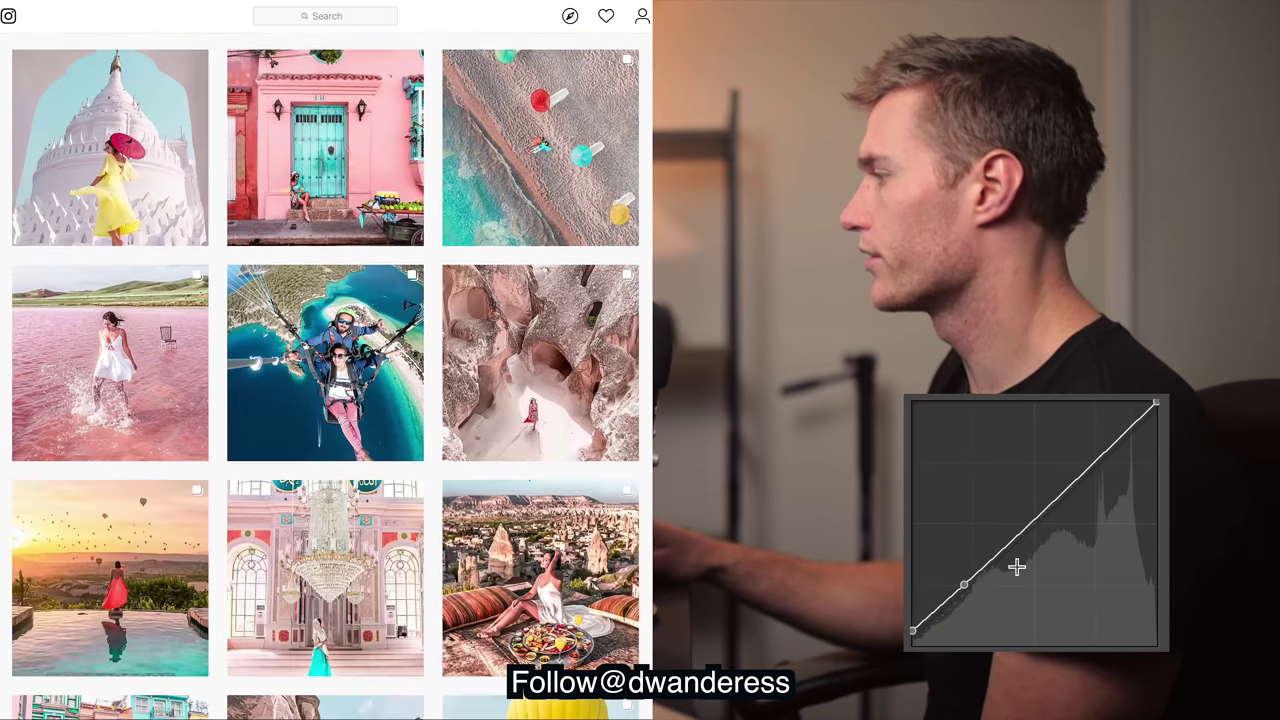
- Lift a midtone tone-curve point and lower saturation, ending at the profile header
left_click(1036, 524)
left_click_drag(1036, 524, 1020, 522)
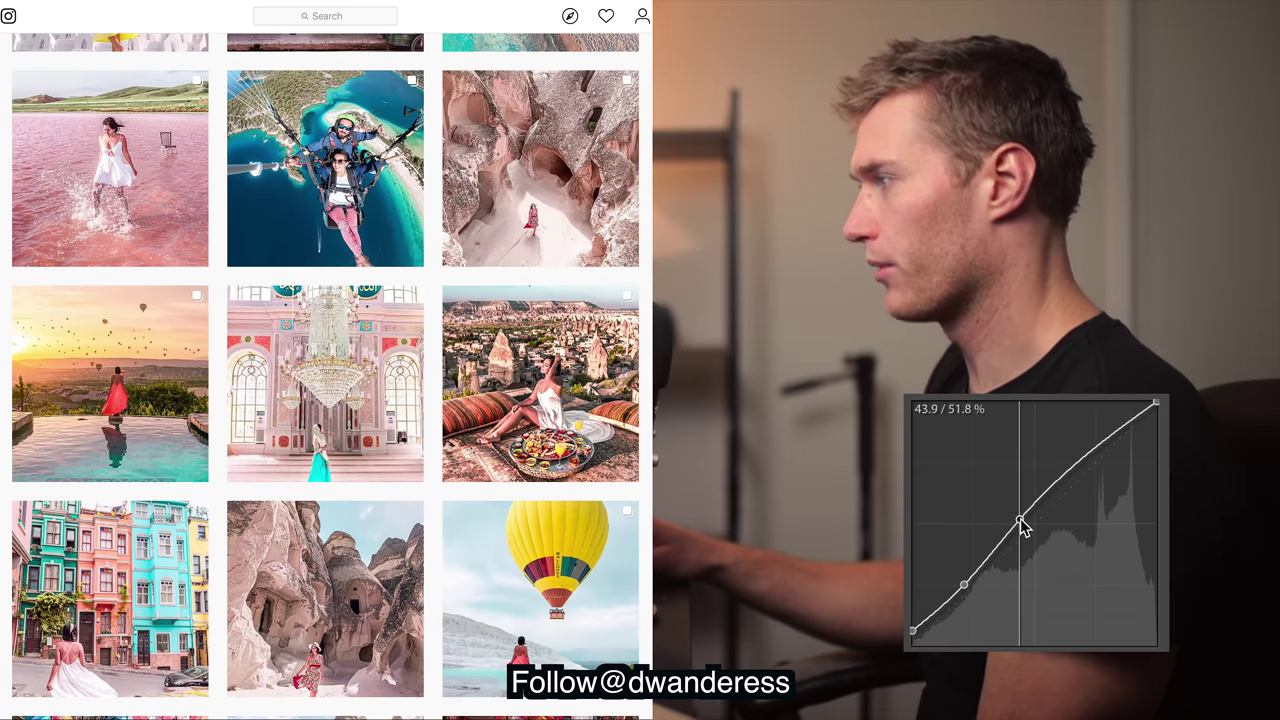
scroll(325, 376, "down", 3)
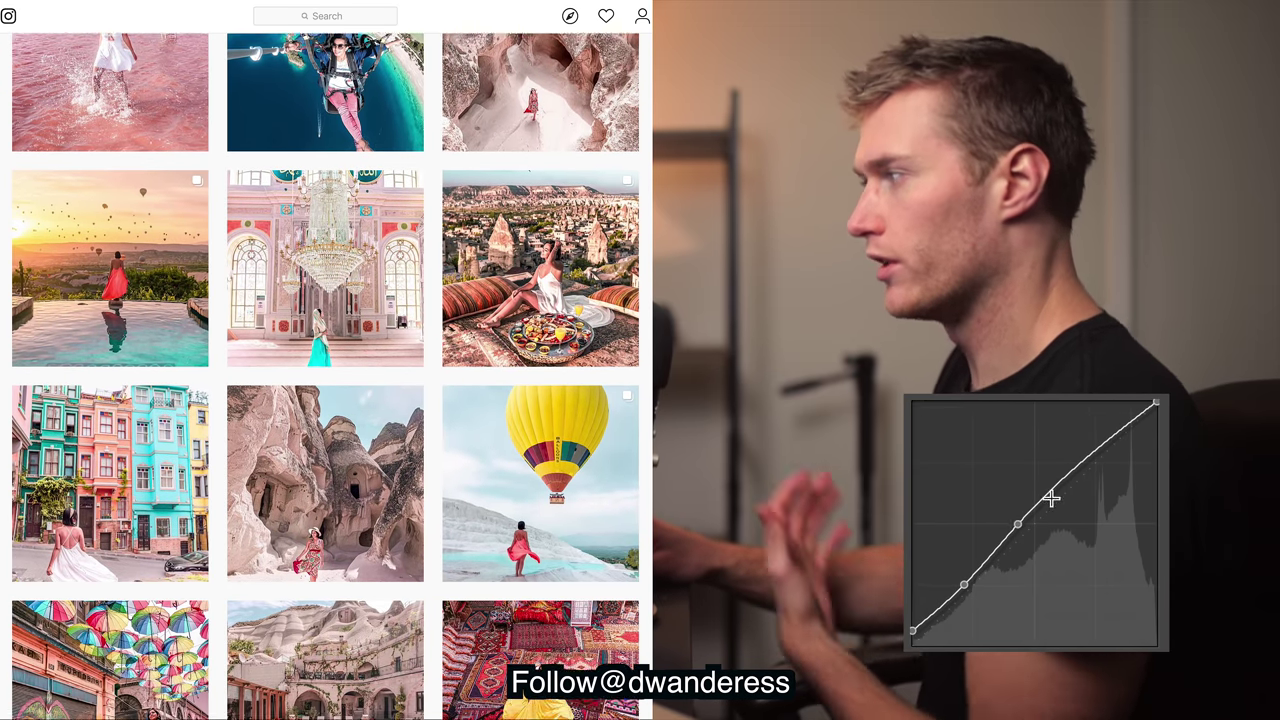
left_click_drag(1063, 549, 1006, 569)
scroll(325, 376, "down", 5)
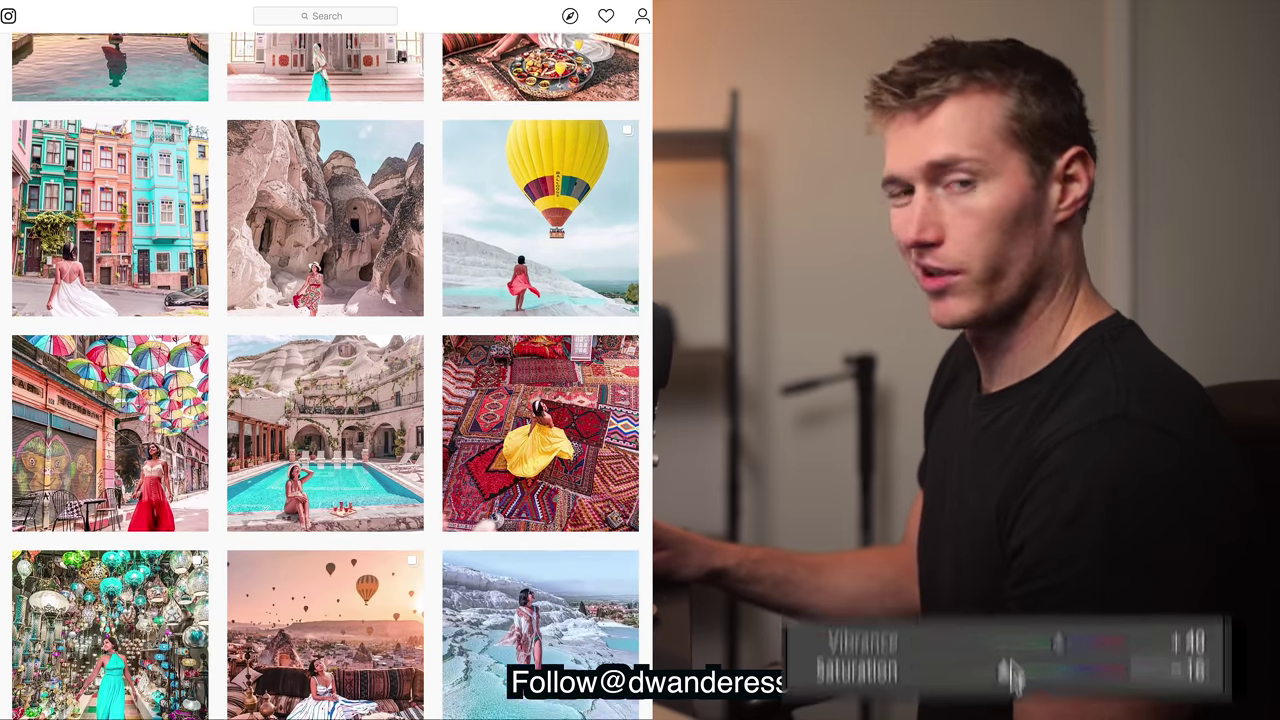
scroll(325, 376, "down", 10)
left_click_drag(1020, 574, 1025, 585)
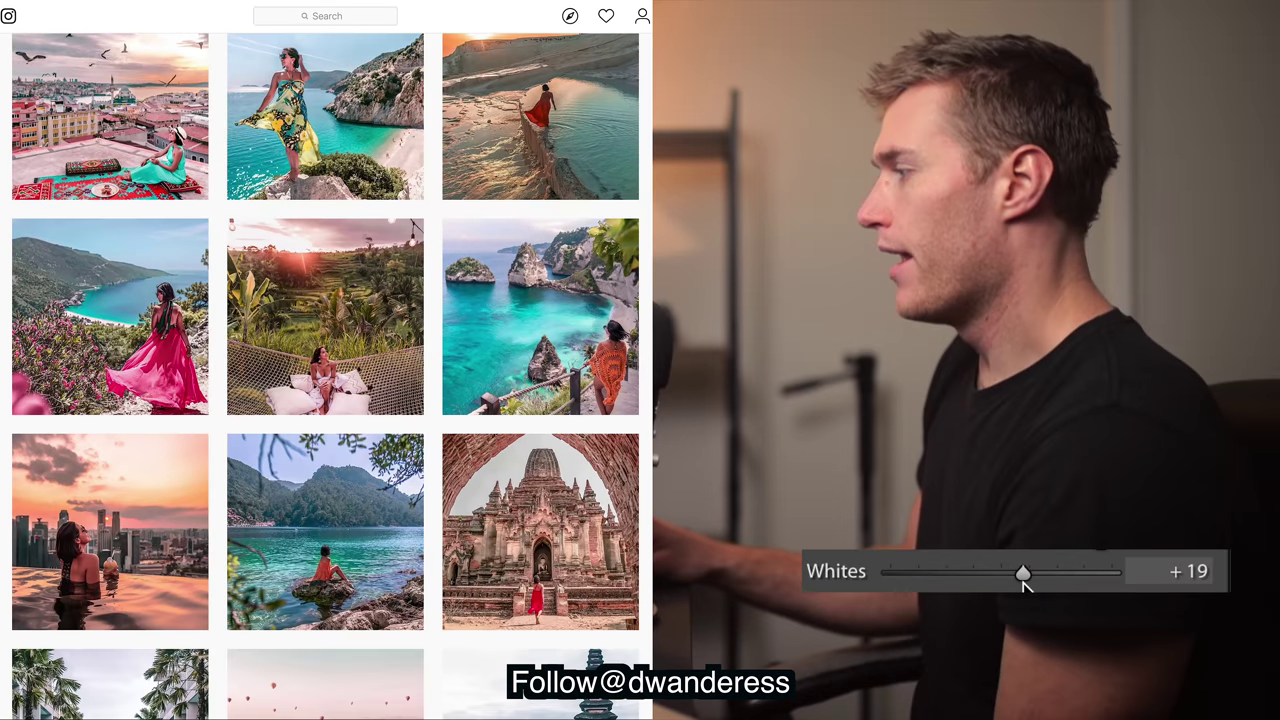
scroll(325, 376, "up", 15)
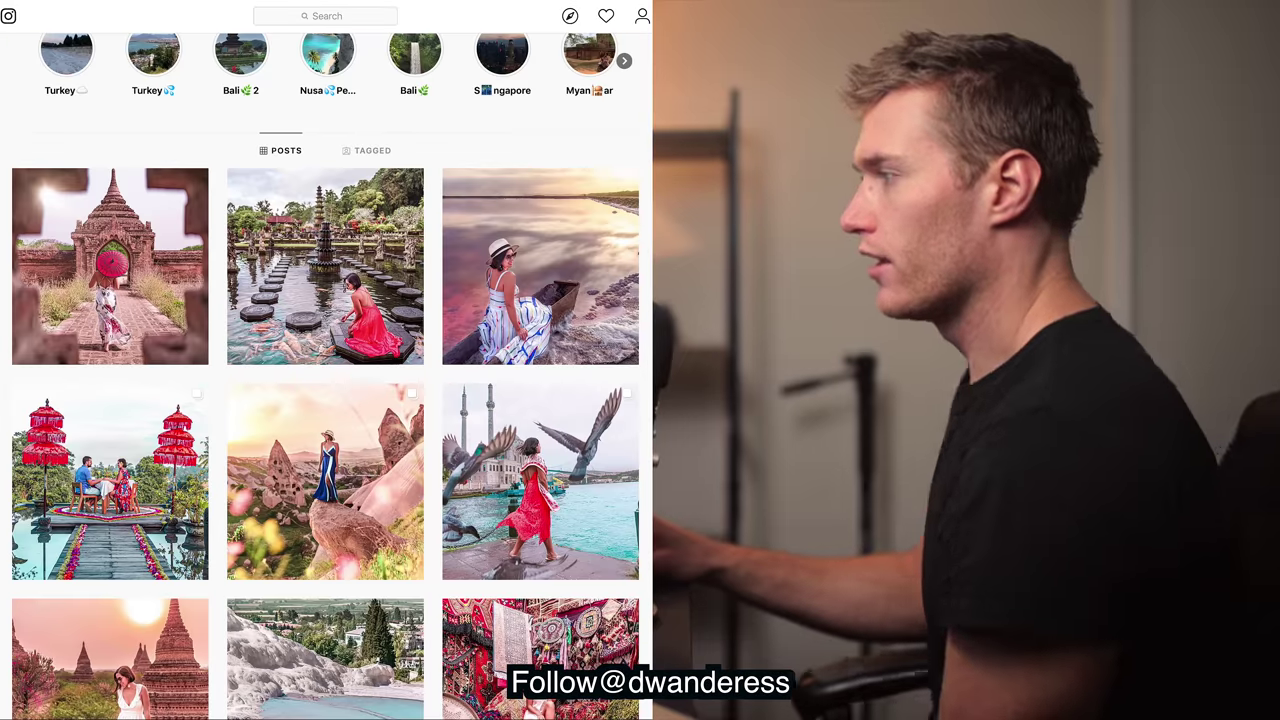
scroll(325, 376, "up", 3)
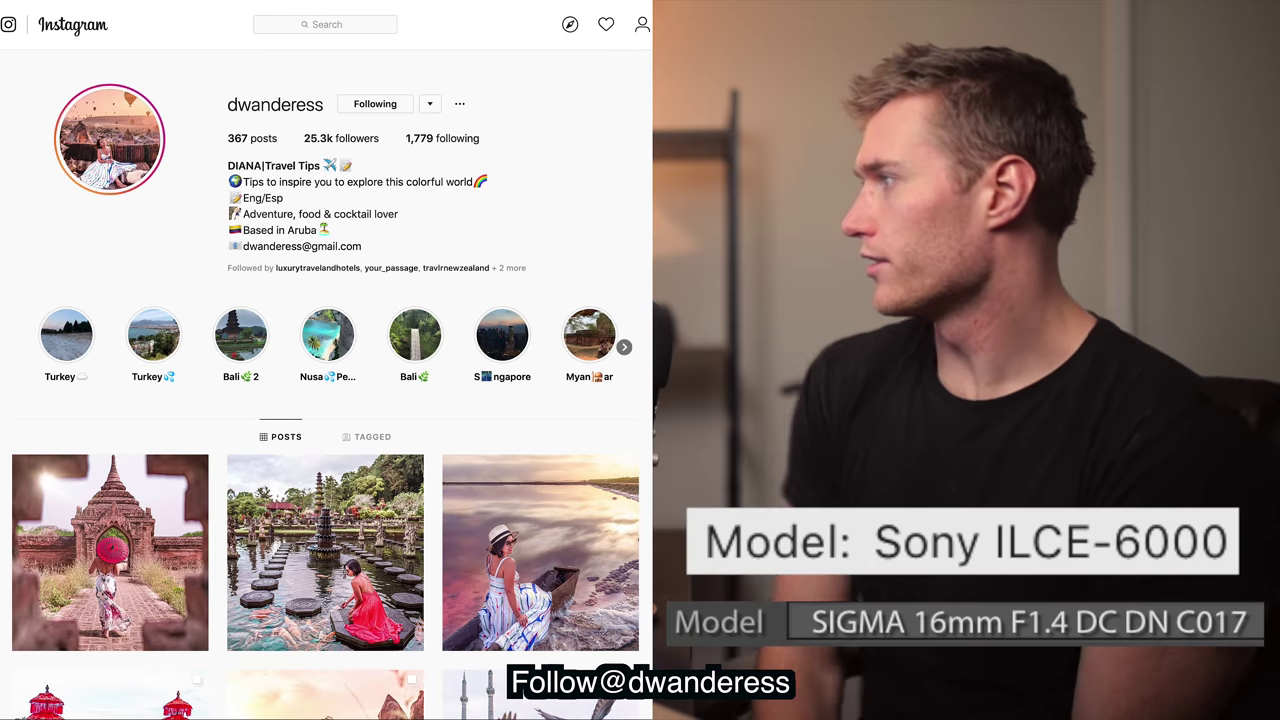
- Scroll further down the Instagram profile grid before returning to the Lightroom comparison
scroll(325, 380, "down", 10)
scroll(325, 380, "down", 5)
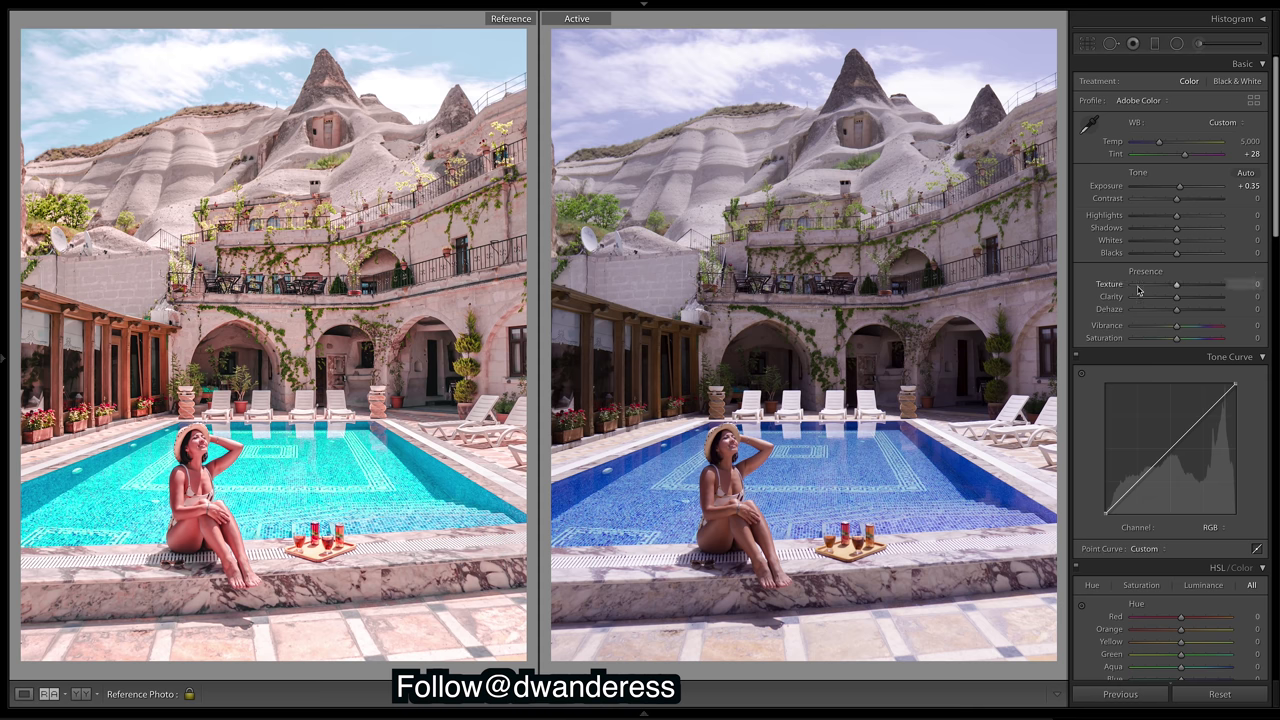
- Raise the pool photo's Shadows to +90 and deepen Blacks to -35
left_click(1211, 229)
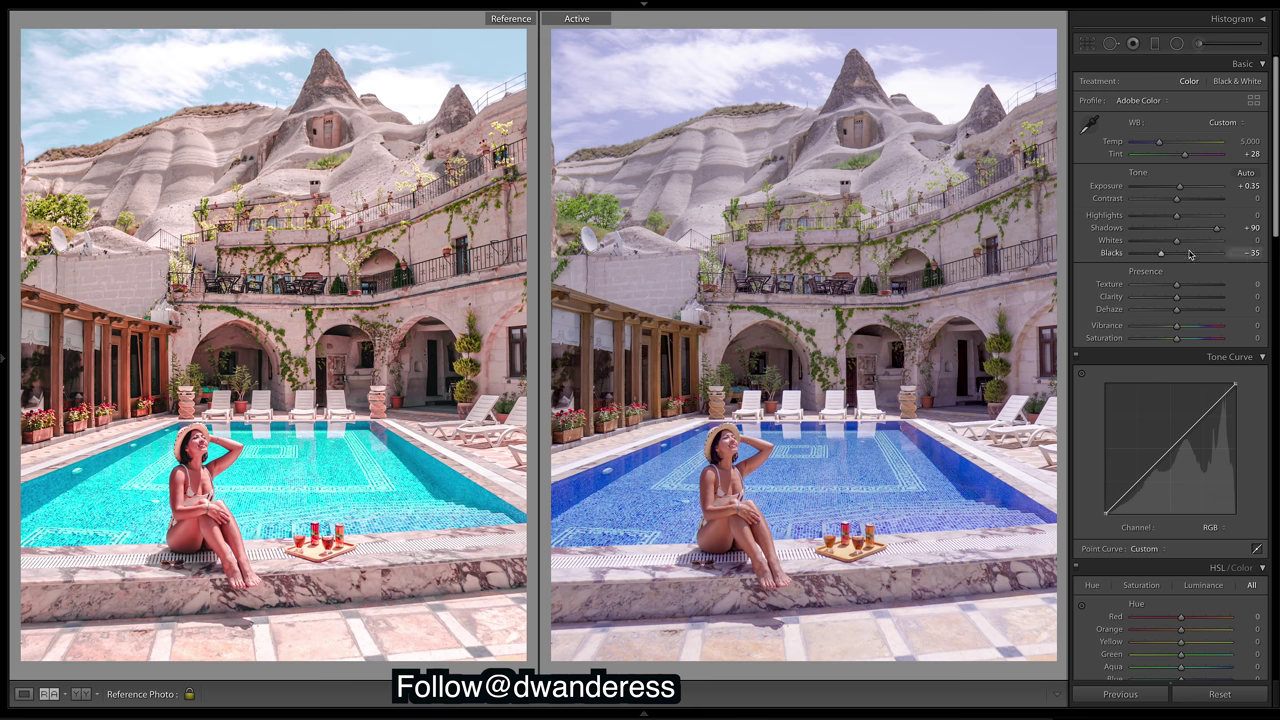
- Settle Whites at +25 and drag Highlights fully down to -100
left_click_drag(1165, 240, 1189, 251)
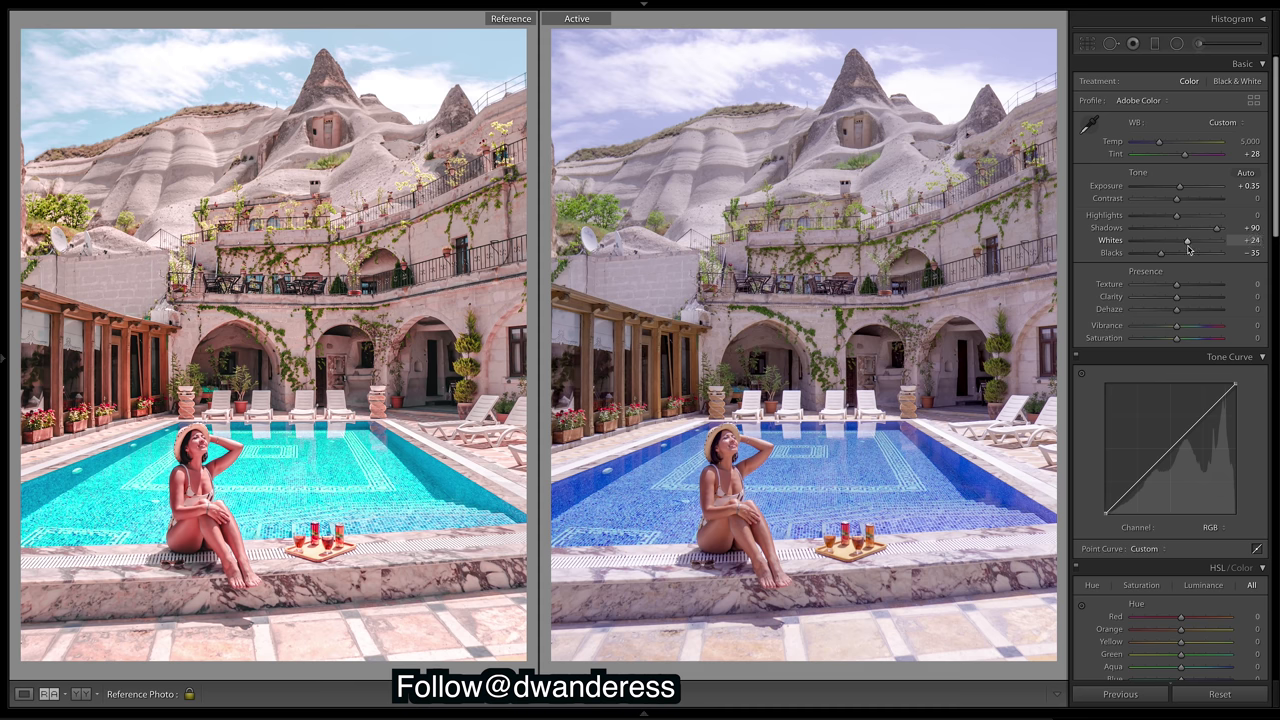
left_click_drag(1189, 251, 1189, 251)
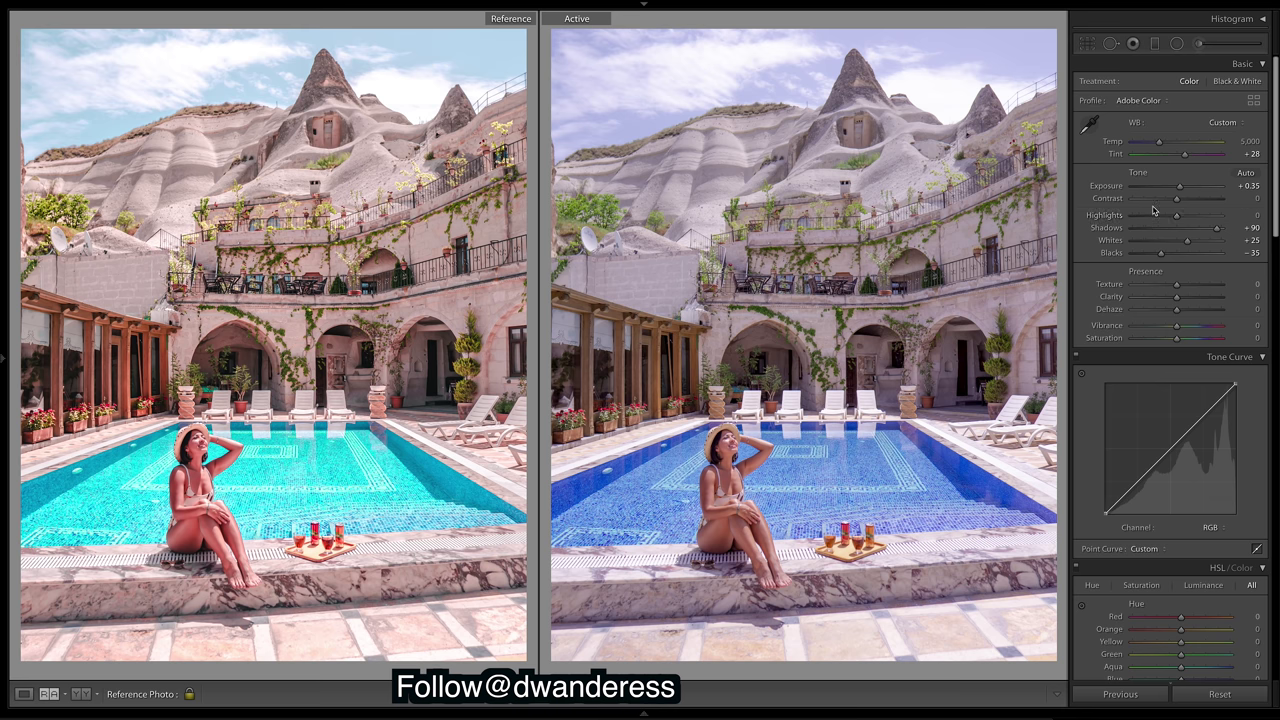
left_click_drag(1177, 217, 1090, 210)
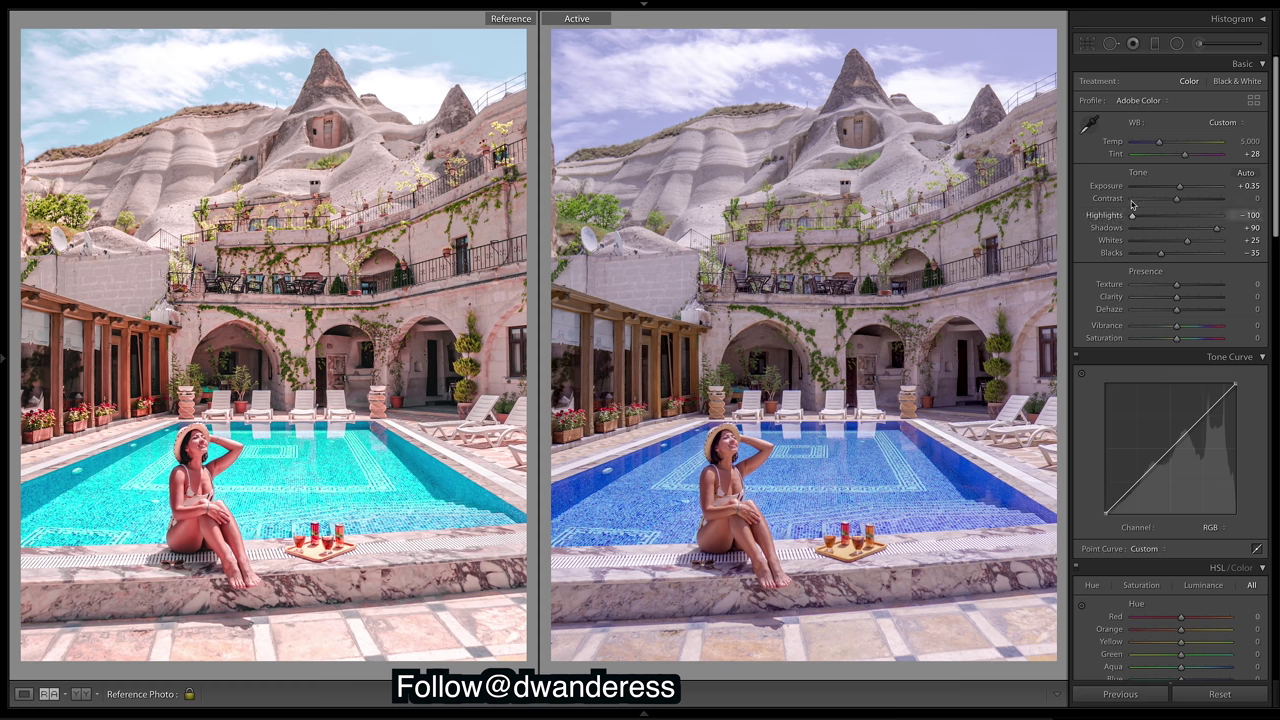
- Test brighter Highlights, return them to -100, and settle Contrast at +8
mouse_move(1134, 217)
left_mouse_down()
mouse_move(1187, 218)
mouse_move(1132, 218)
left_mouse_up()
left_click_drag(1133, 216, 1097, 219)
left_click_drag(1177, 202, 1181, 204)
left_click_drag(1181, 204, 1183, 205)
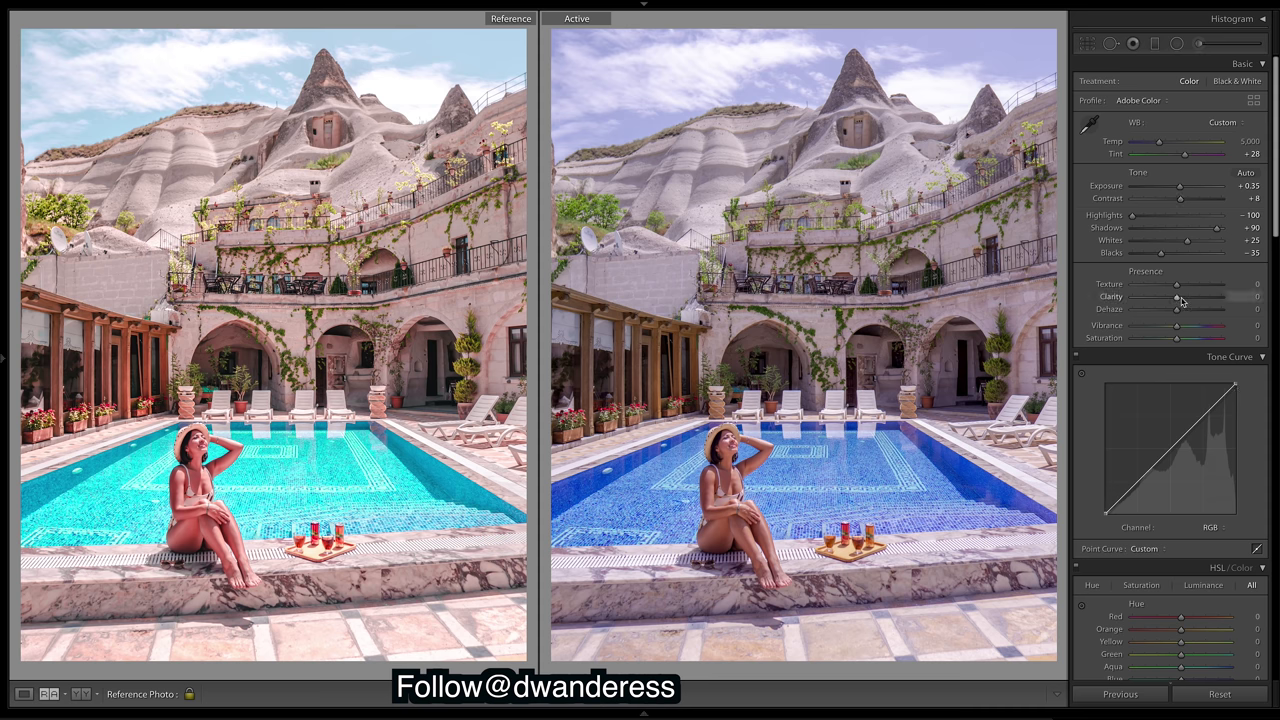
- Set Clarity to +22 and ease Dehaze from +4 down to +2
left_click_drag(1174, 298, 1189, 307)
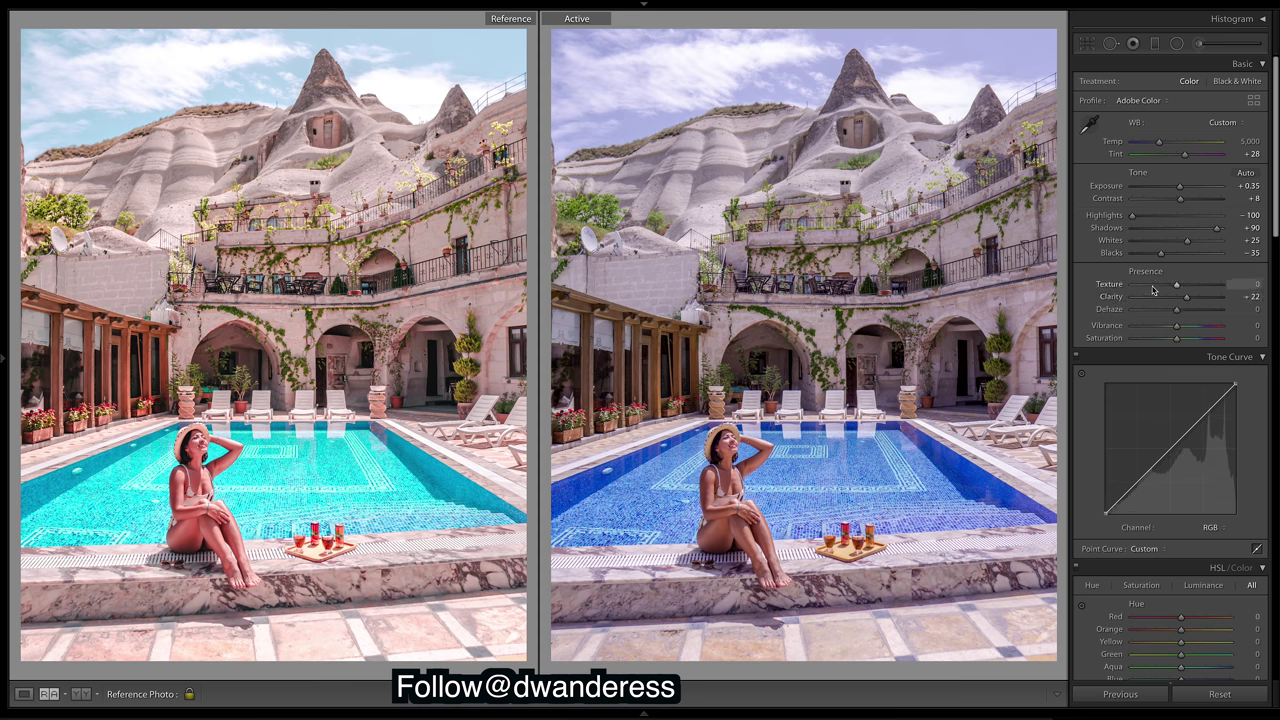
left_click_drag(1177, 313, 1178, 320)
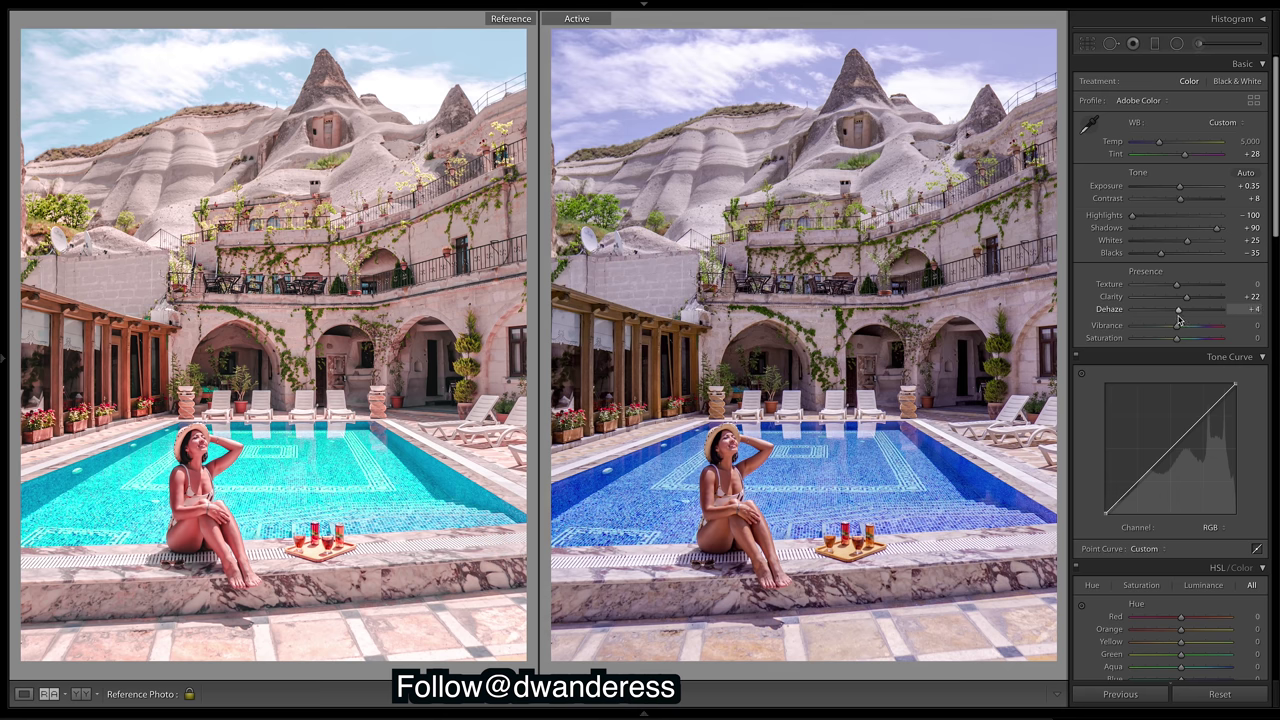
left_click_drag(1178, 320, 1177, 320)
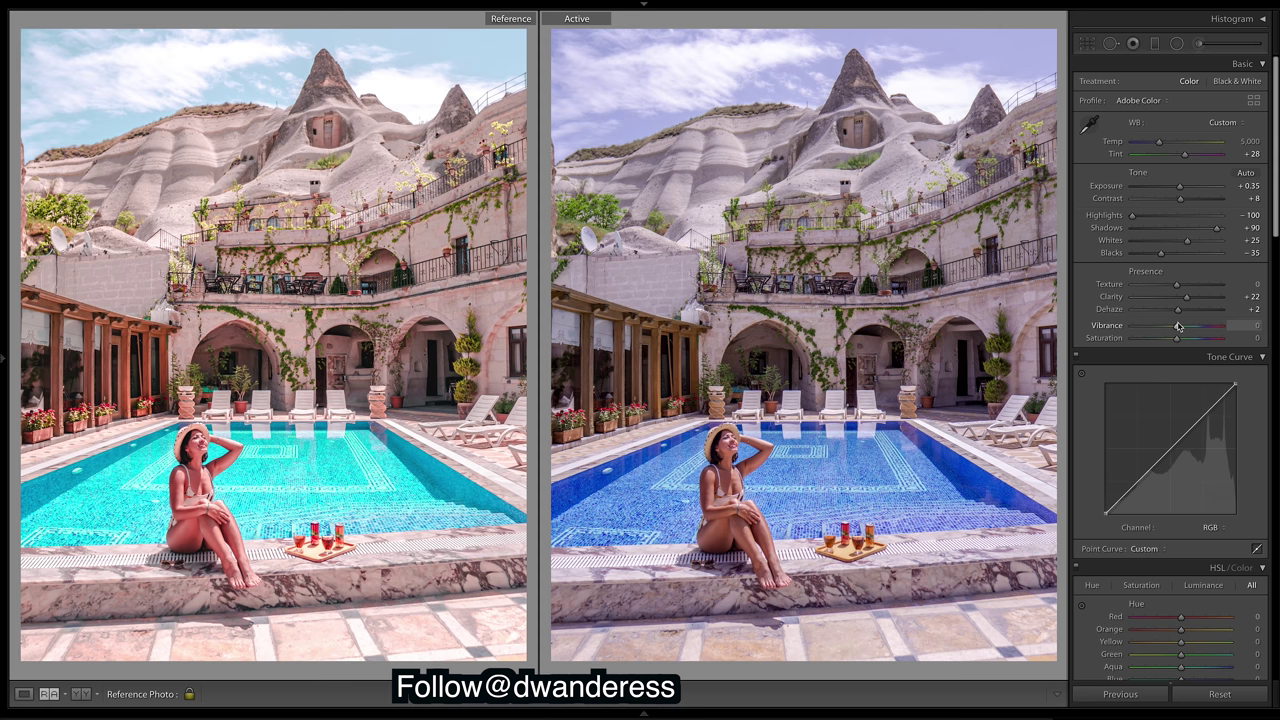
- Keep Dehaze at +2, boost Vibrance to +40 and lower Saturation to -15
mouse_move(1177, 310)
left_mouse_down()
mouse_move(1195, 315)
mouse_move(1175, 313)
left_mouse_up()
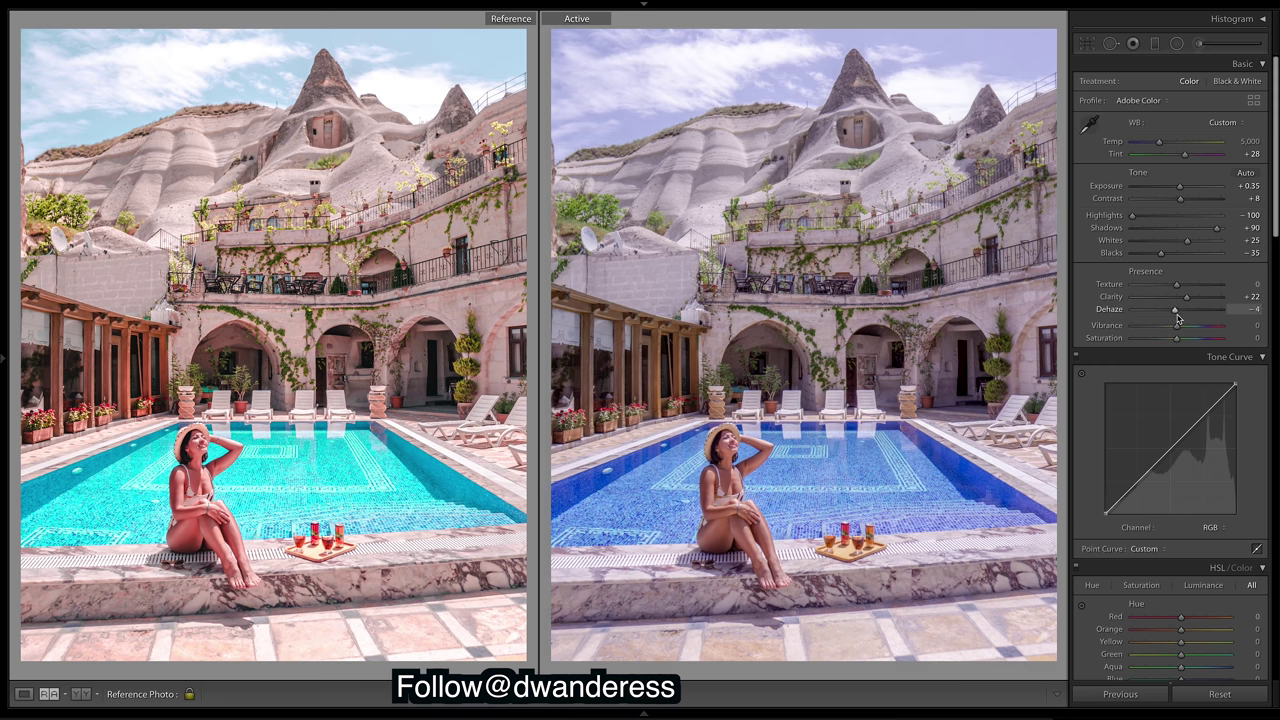
left_click_drag(1179, 318, 1181, 317)
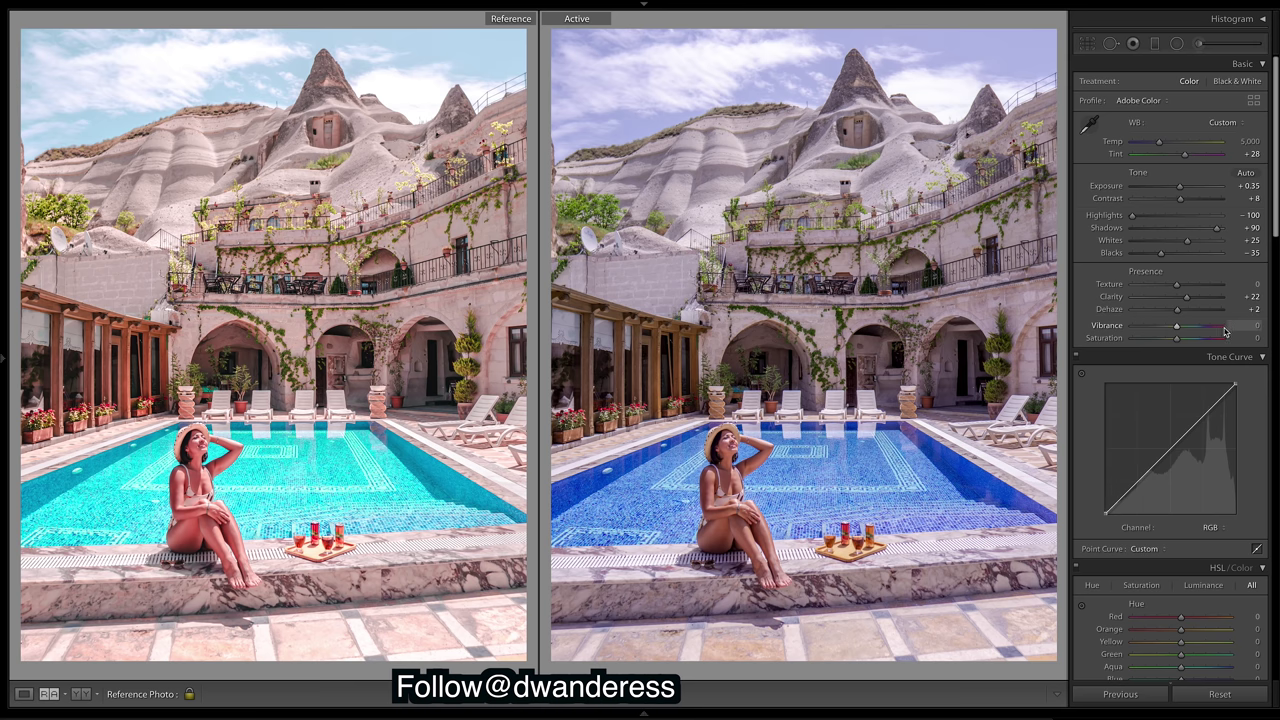
left_click_drag(1225, 331, 1173, 342)
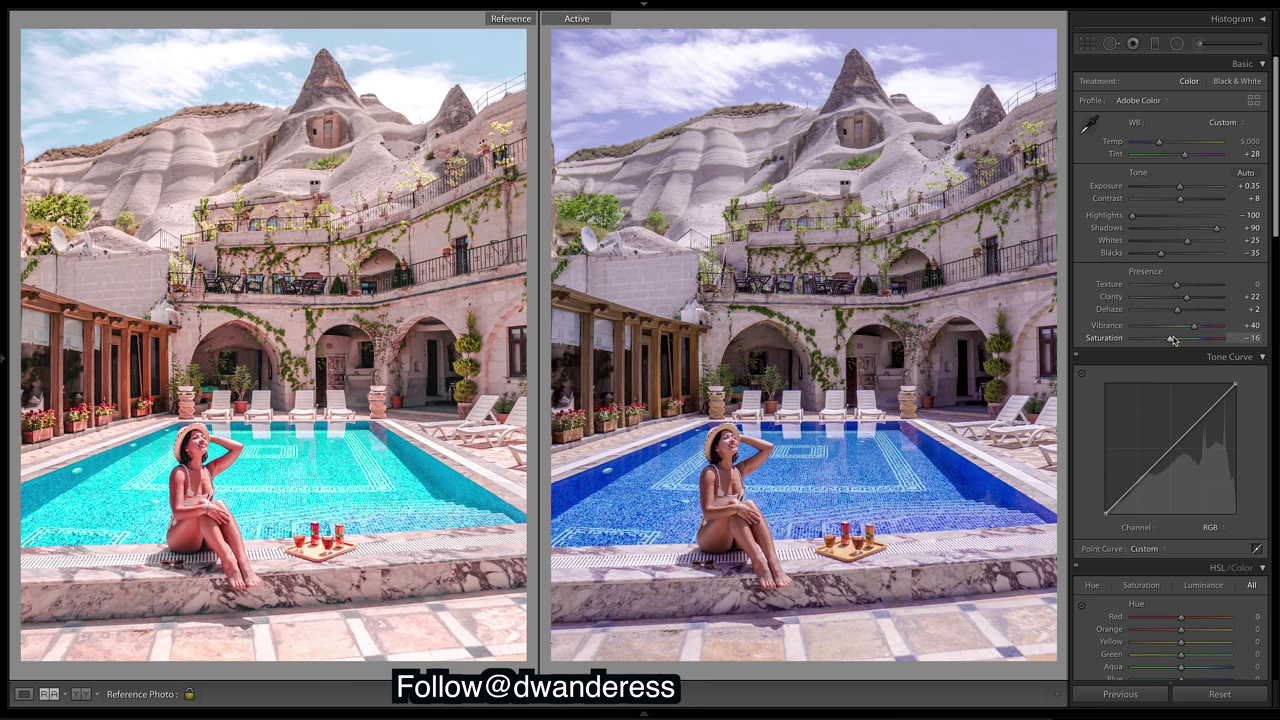
left_click_drag(1172, 340, 1174, 340)
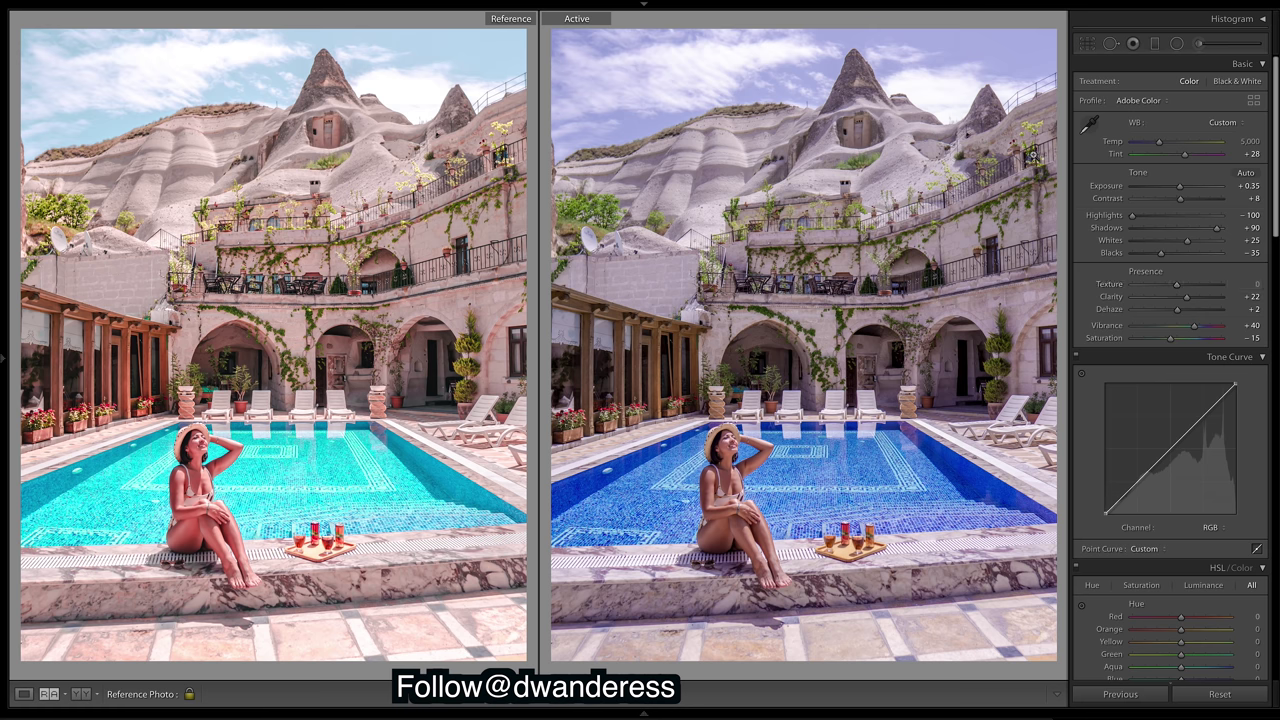
- Warm the white balance Temp to 5,230
left_click(1245, 141)
type("5")
type("230")
key("Return")
scroll(1274, 193, "down", 1)
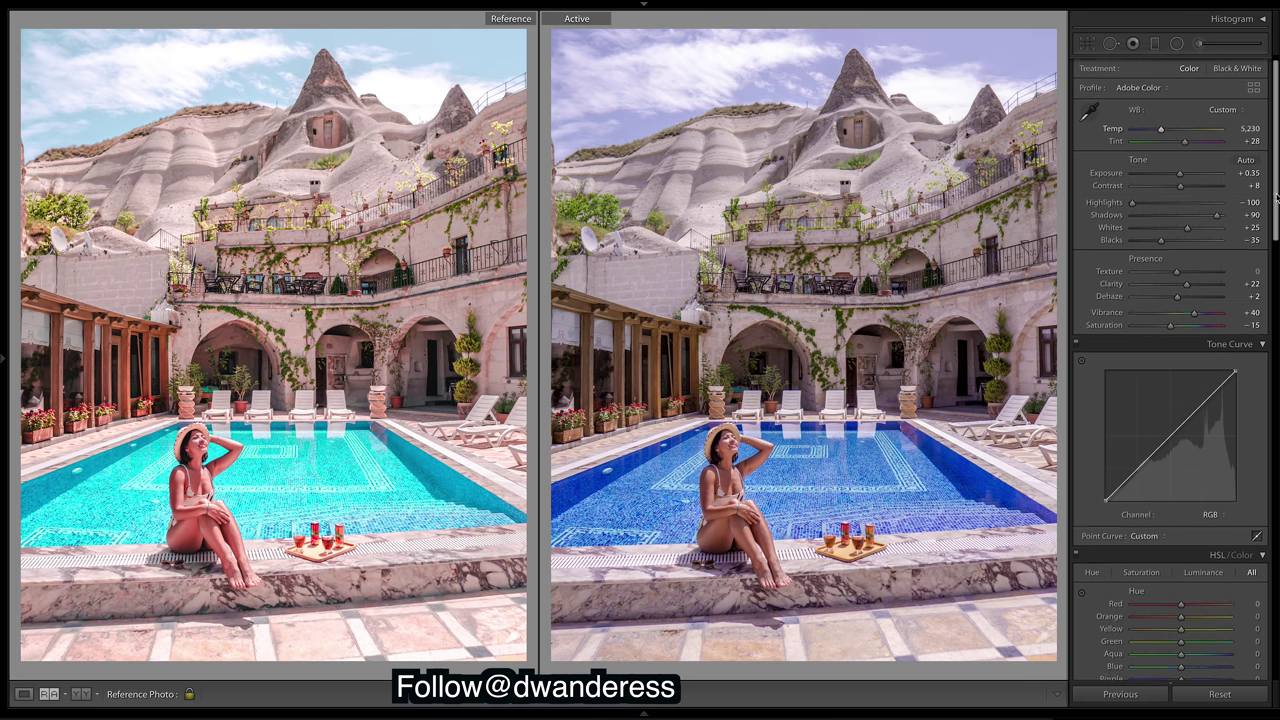
scroll(1272, 196, "down", 5)
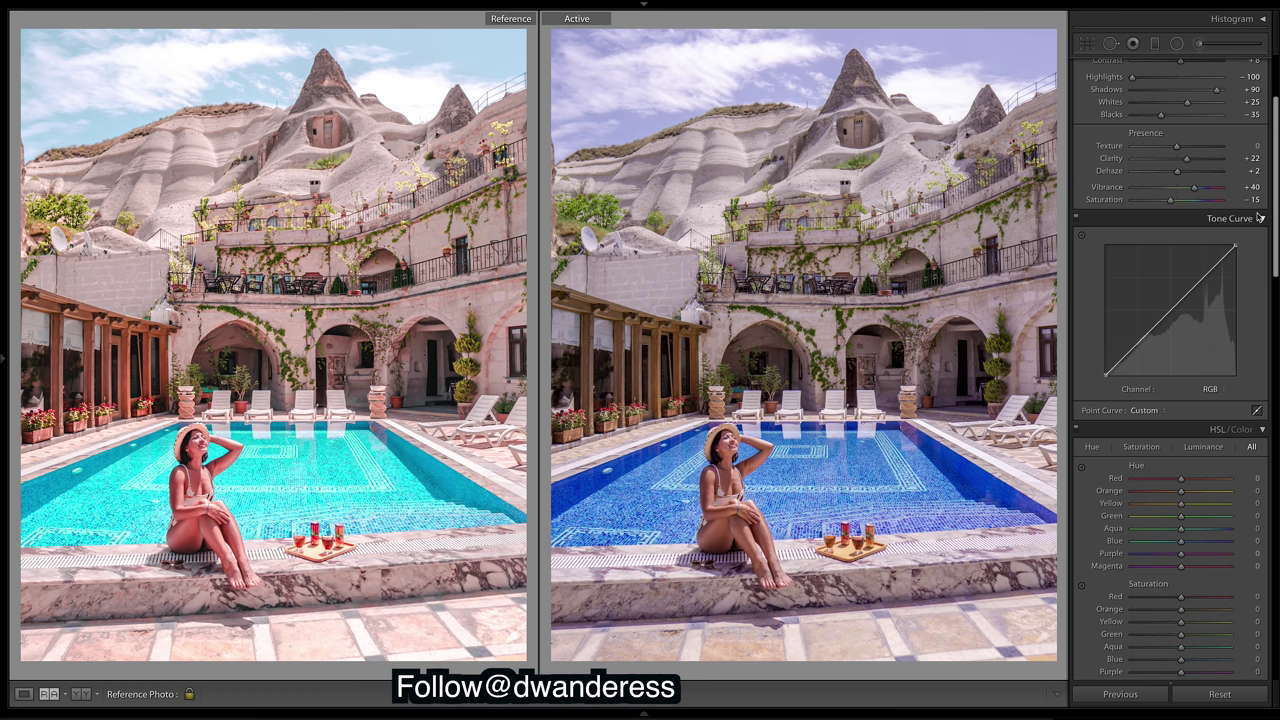
- Add a lifted midtone point and a slightly raised shadow point to the tone curve
scroll(1170, 300, "up", 3)
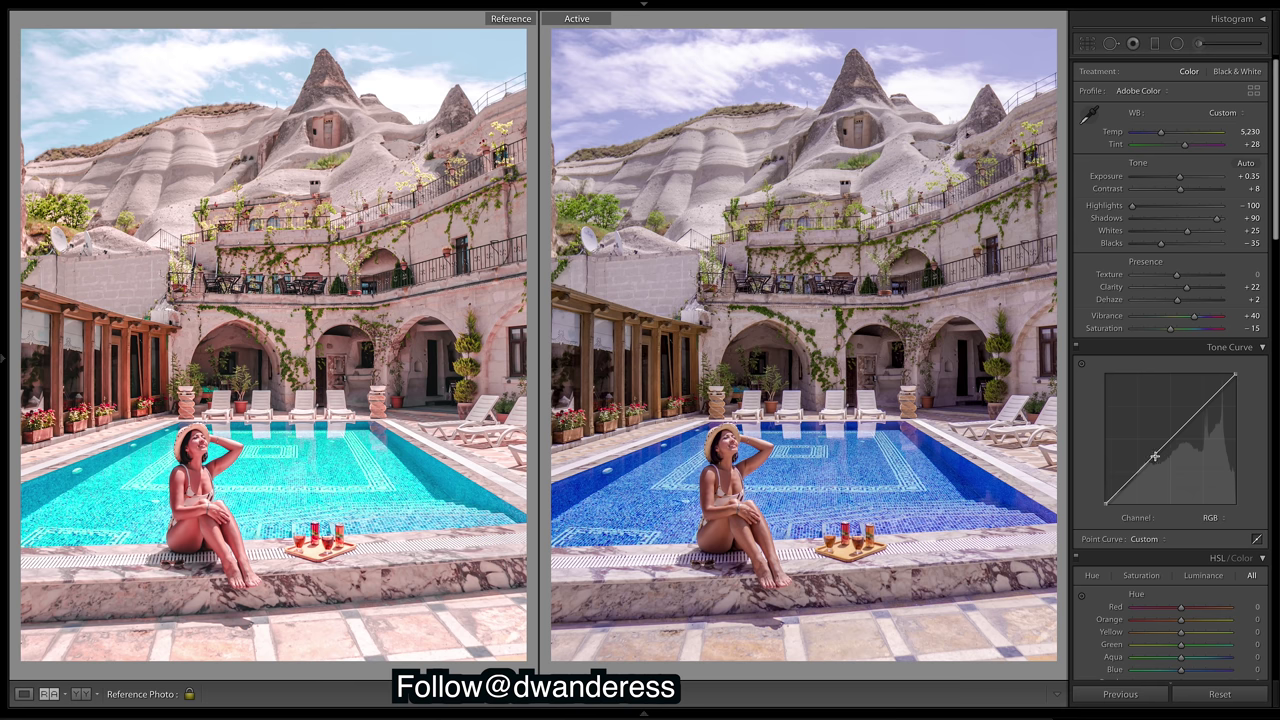
left_click(1185, 419)
left_click_drag(1186, 419, 1205, 397)
left_click_drag(1125, 484, 1124, 479)
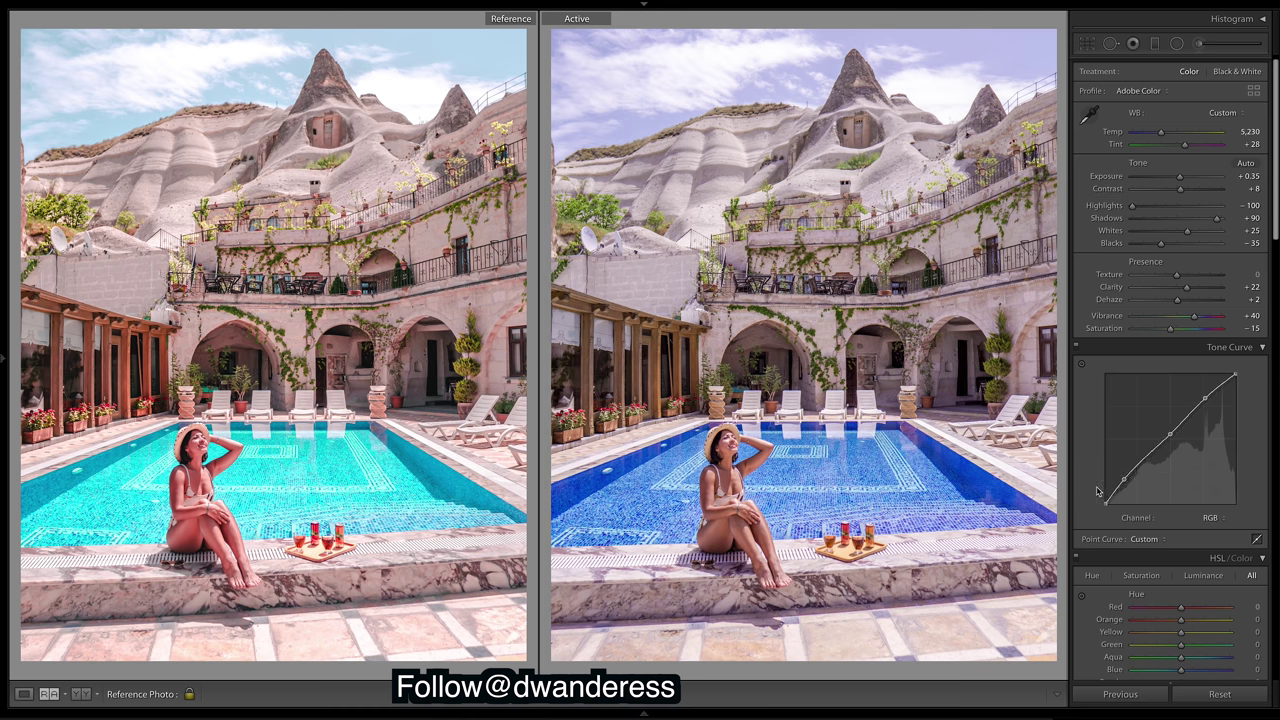
- Reset the curve, then rebuild it with a midtone point near 47.1 / 46.2% and a highlight point
right_click(1168, 455)
left_click(1205, 478)
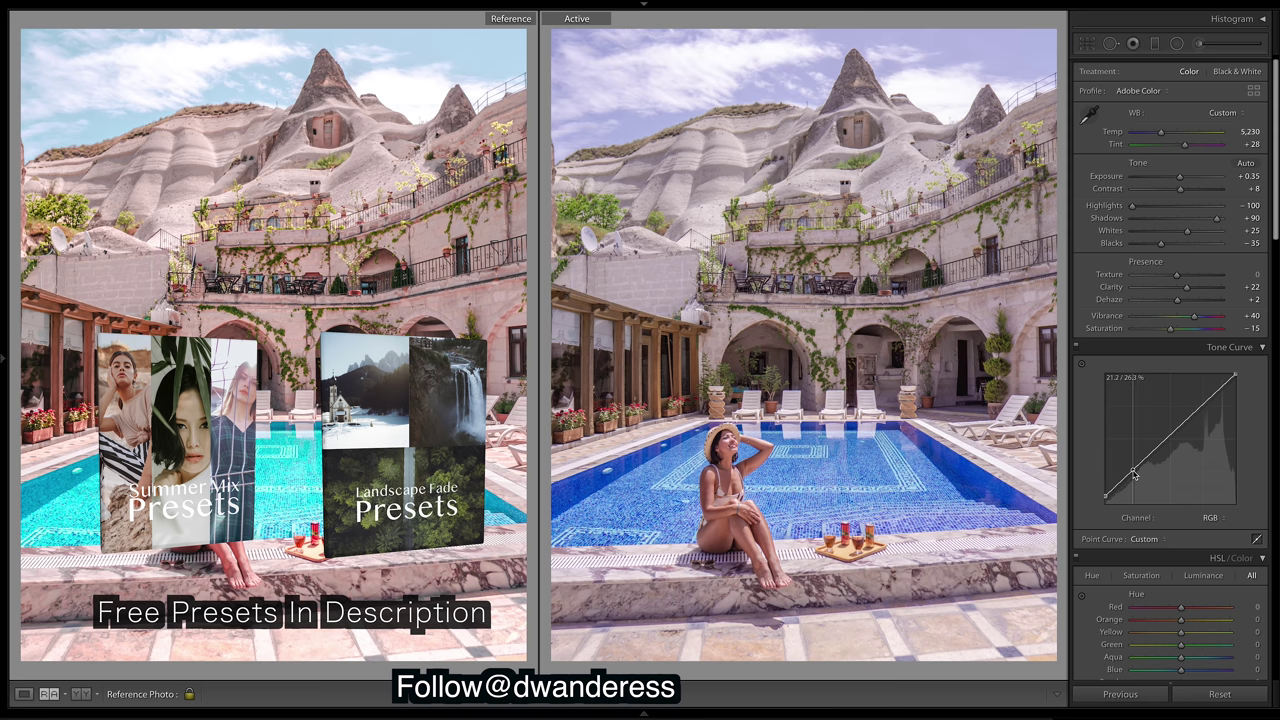
left_click_drag(1173, 438, 1160, 440)
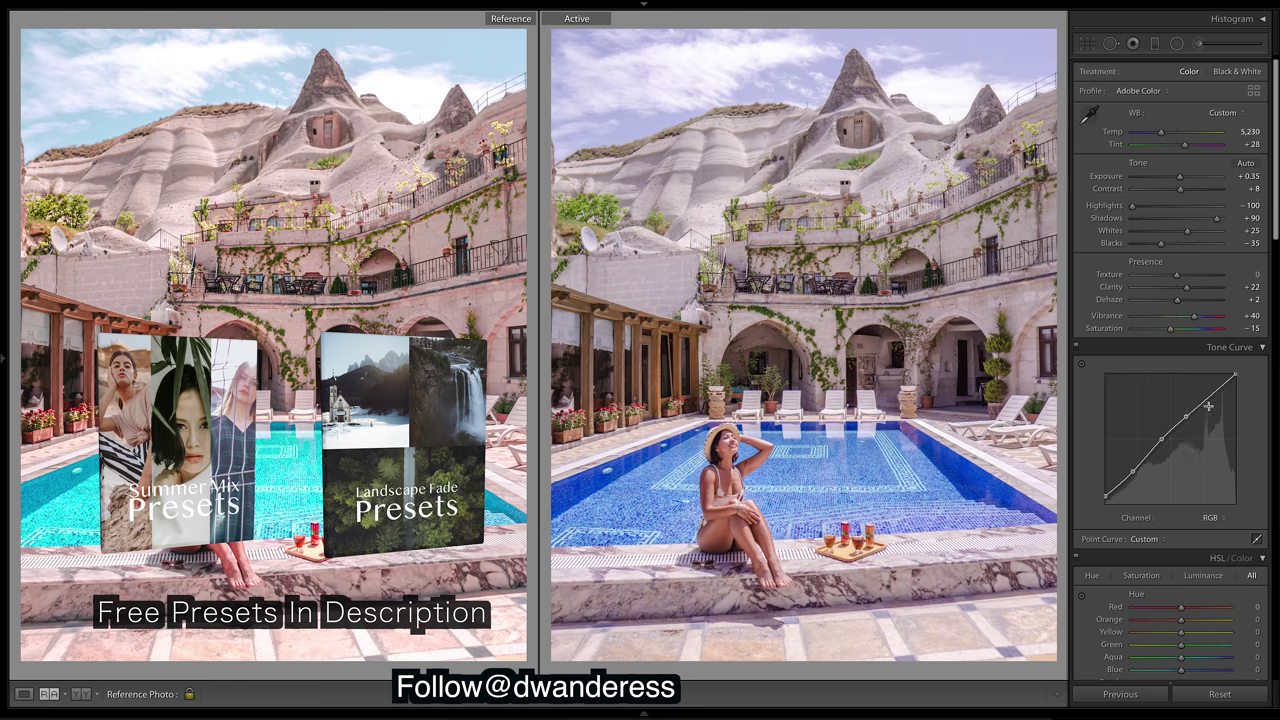
left_click(1213, 392)
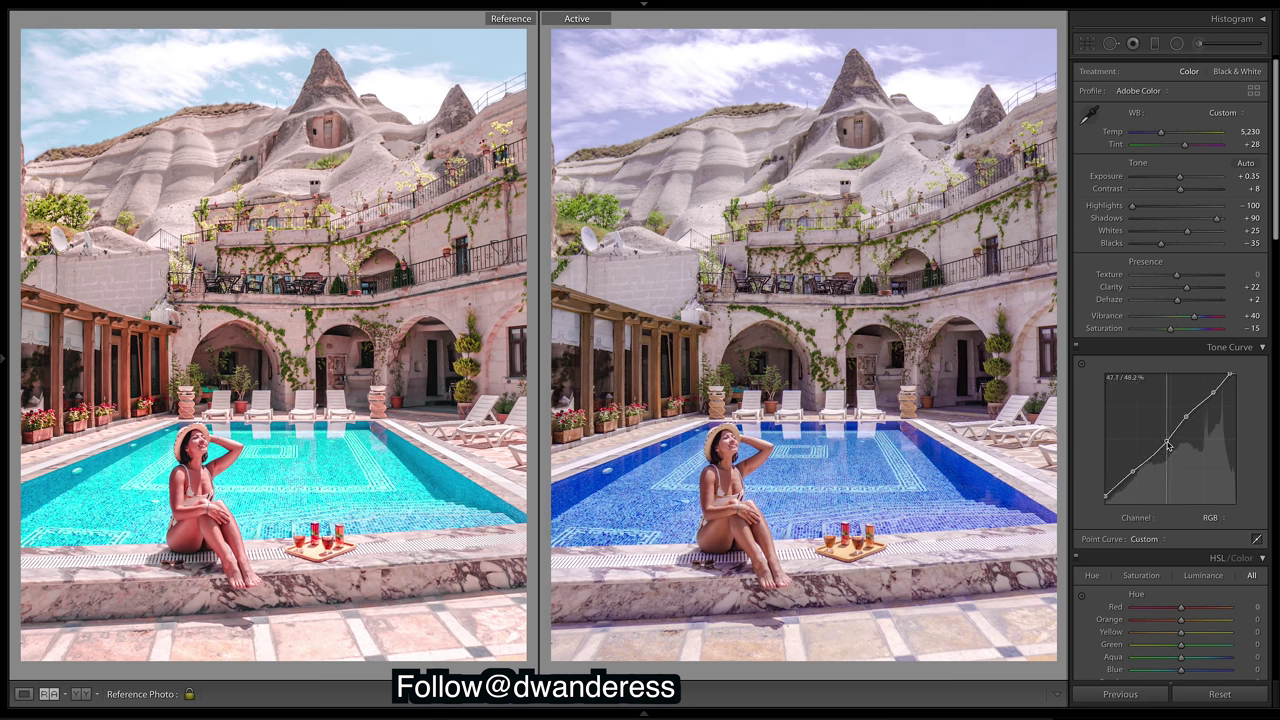
left_click_drag(1162, 443, 1162, 433)
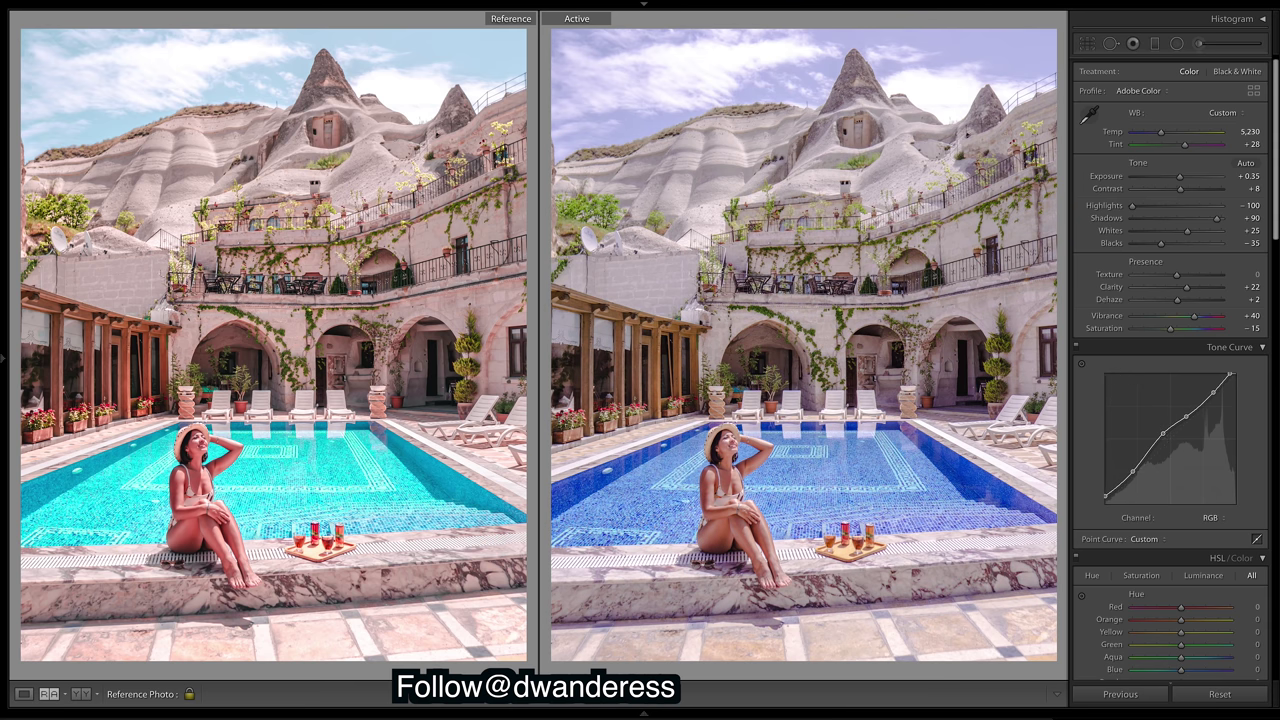
key("ctrl+z")
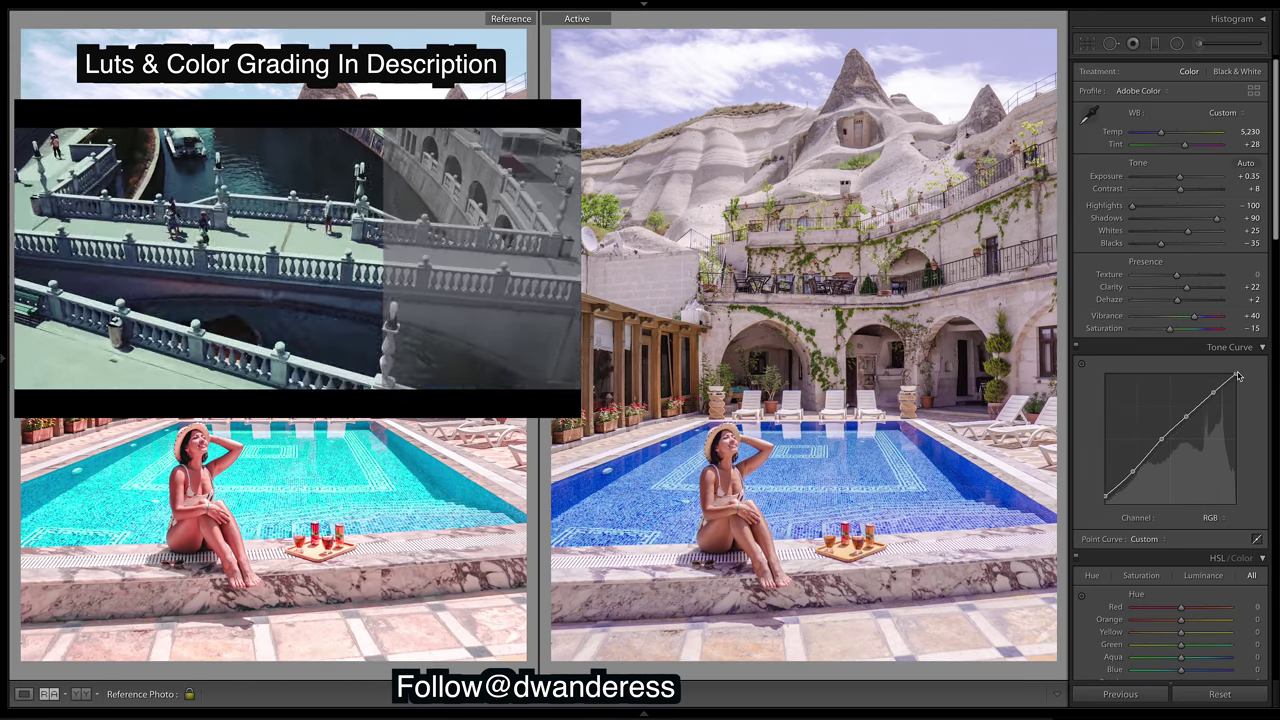
key("ctrl+z")
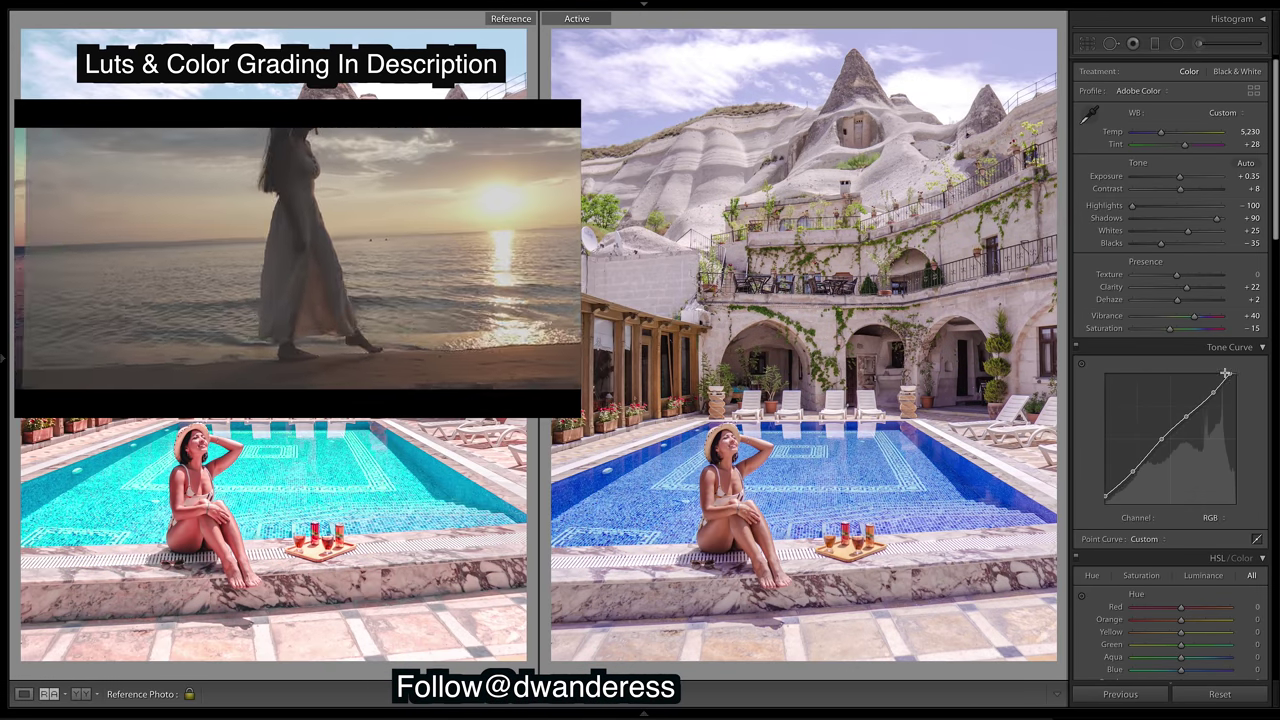
left_click_drag(1230, 373, 1228, 377)
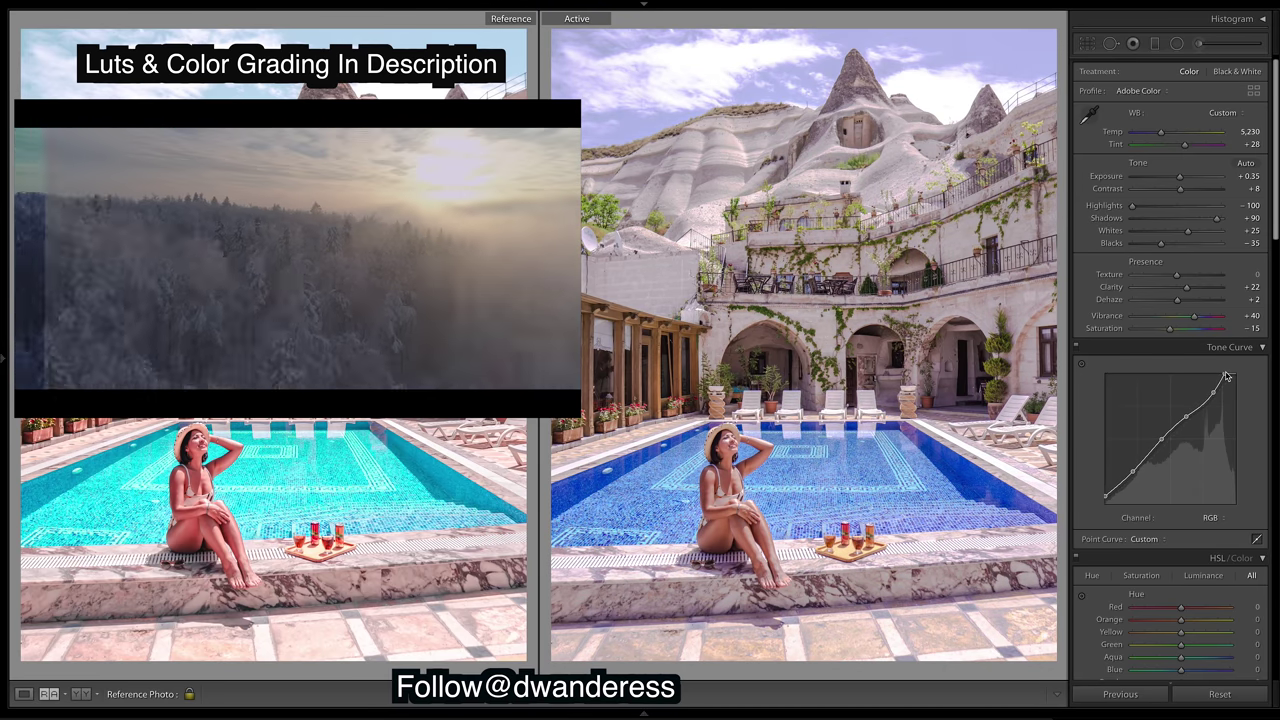
key("ctrl+z")
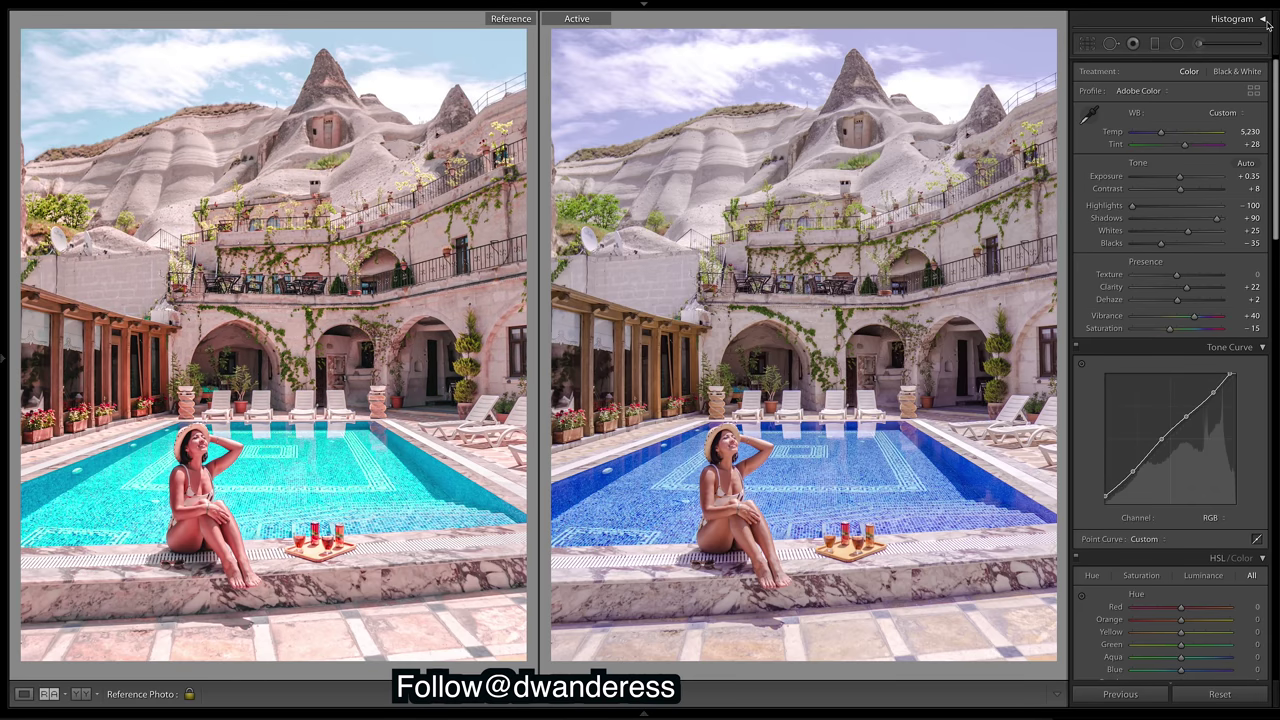
- Show the histogram and toggle the highlight clipping warning to check sky and pool-edge clipping
left_click(1235, 18)
left_click(1258, 38)
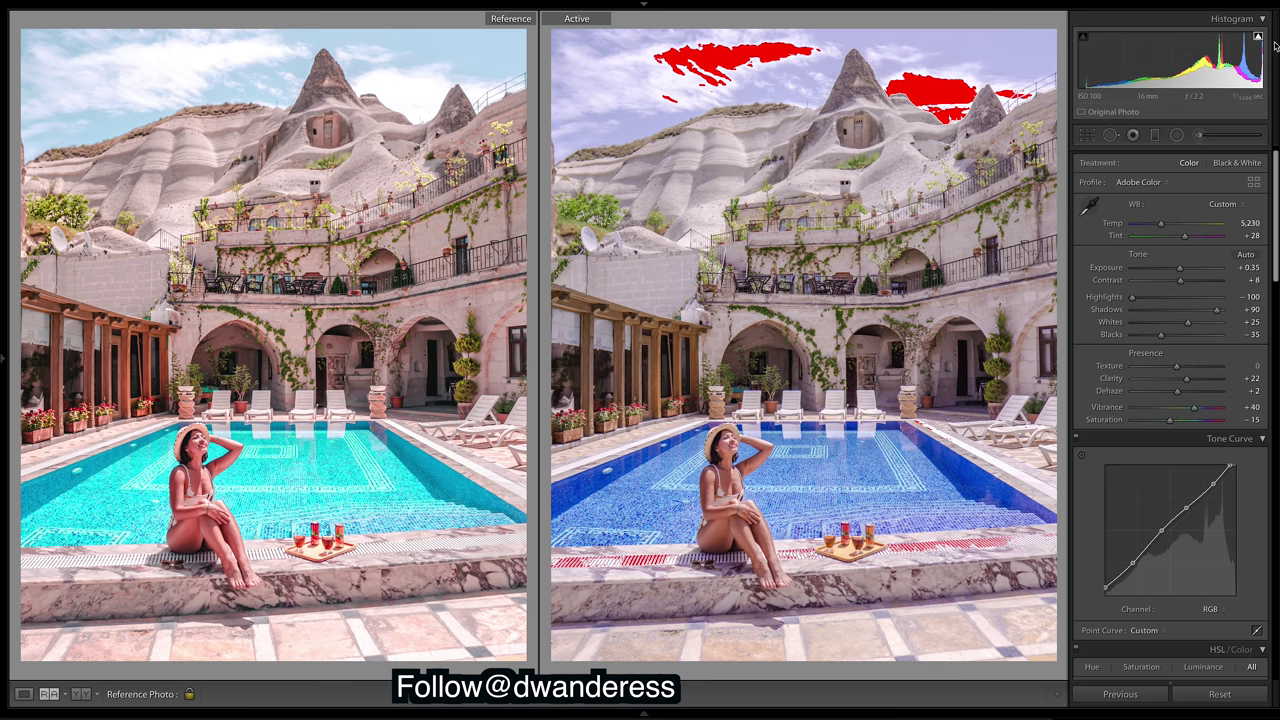
left_click(1259, 40)
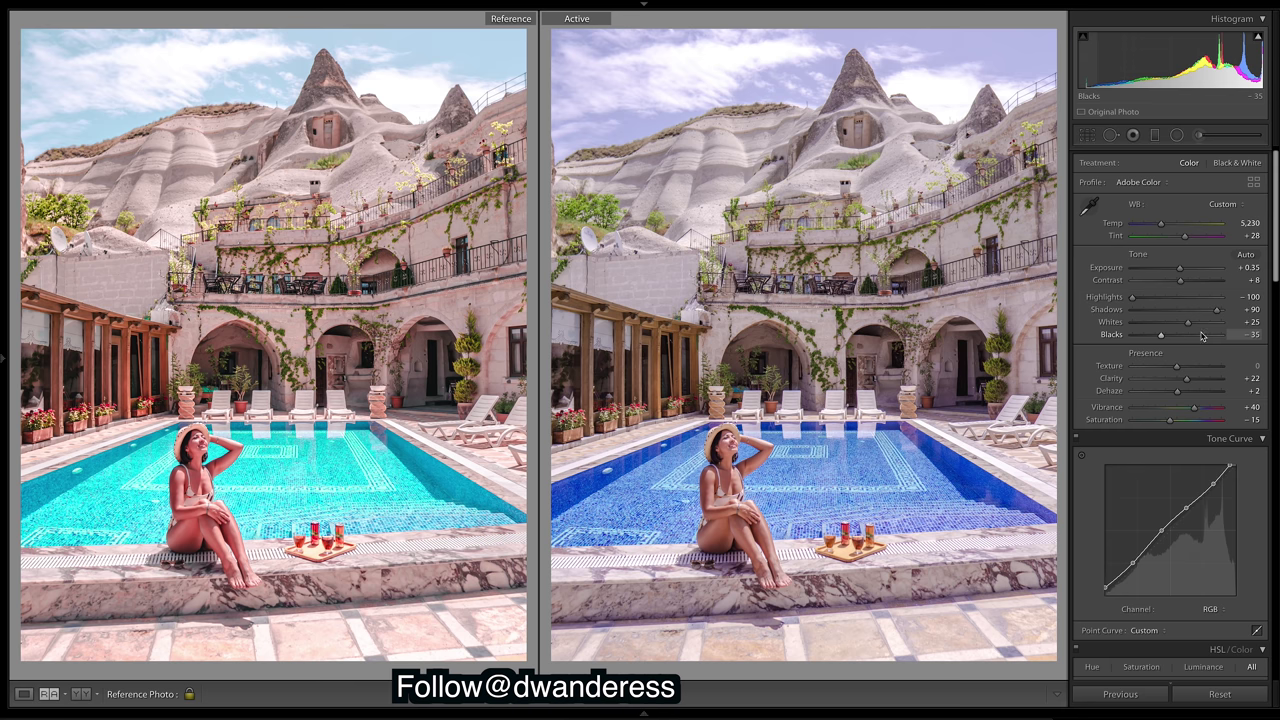
left_click(1259, 40)
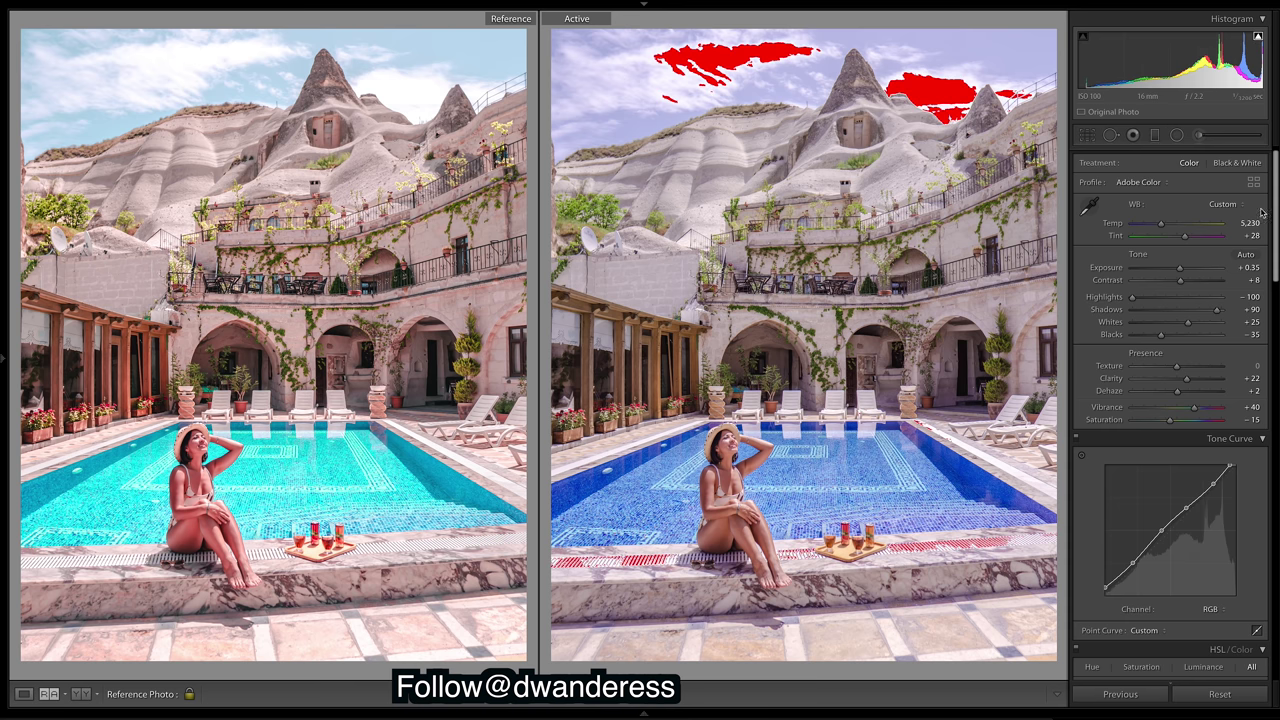
left_click(1258, 38)
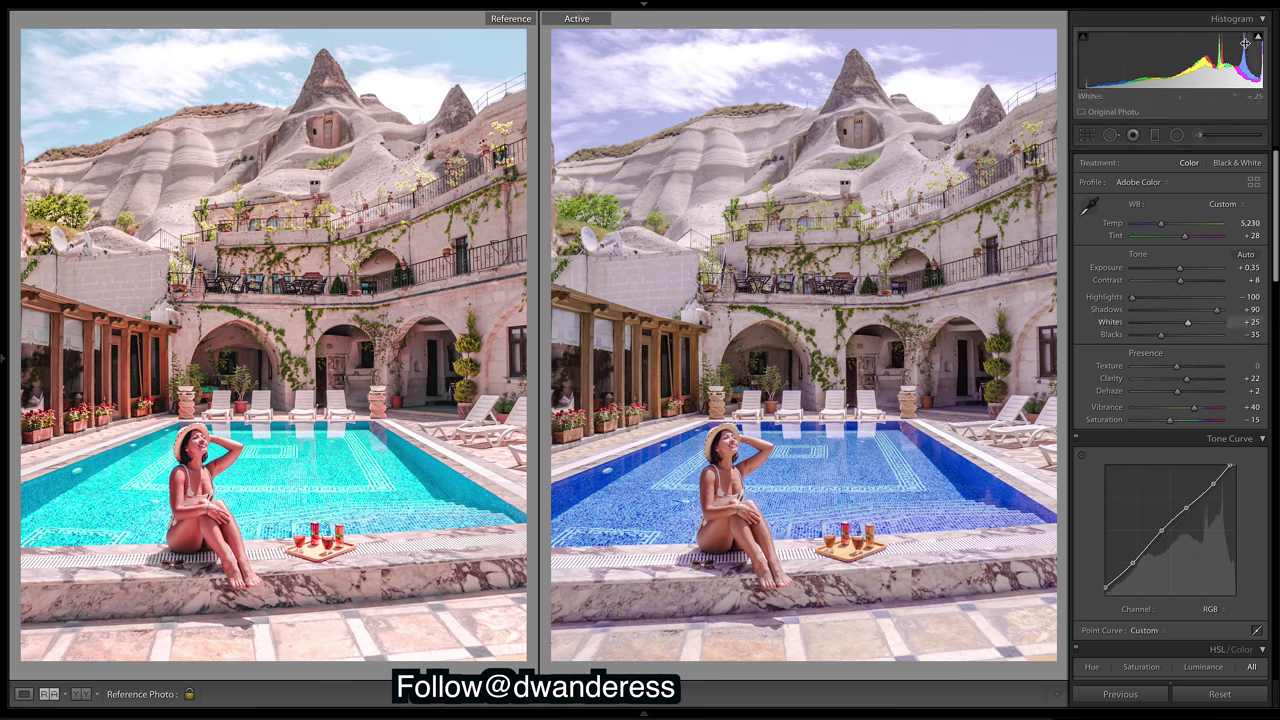
left_click(1258, 38)
left_click_drag(1274, 215, 1276, 253)
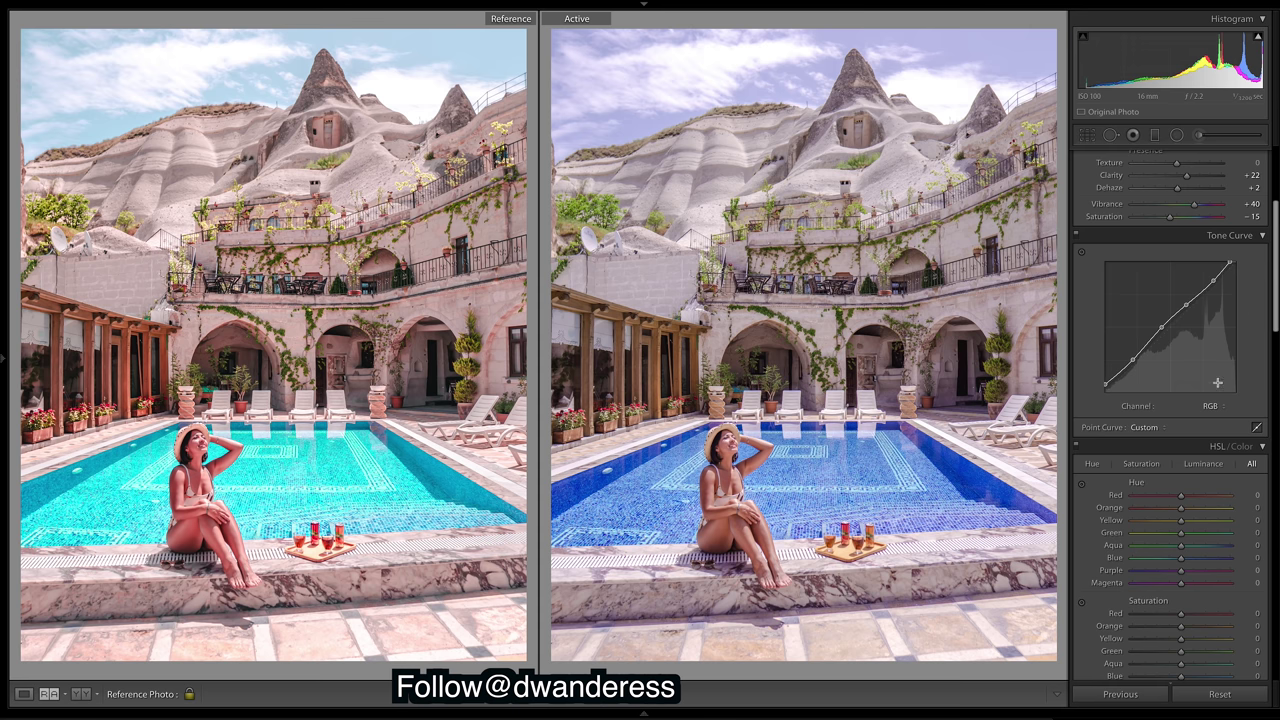
double_click(1205, 343)
left_click_drag(1237, 268, 1236, 275)
left_click_drag(1105, 392, 1106, 388)
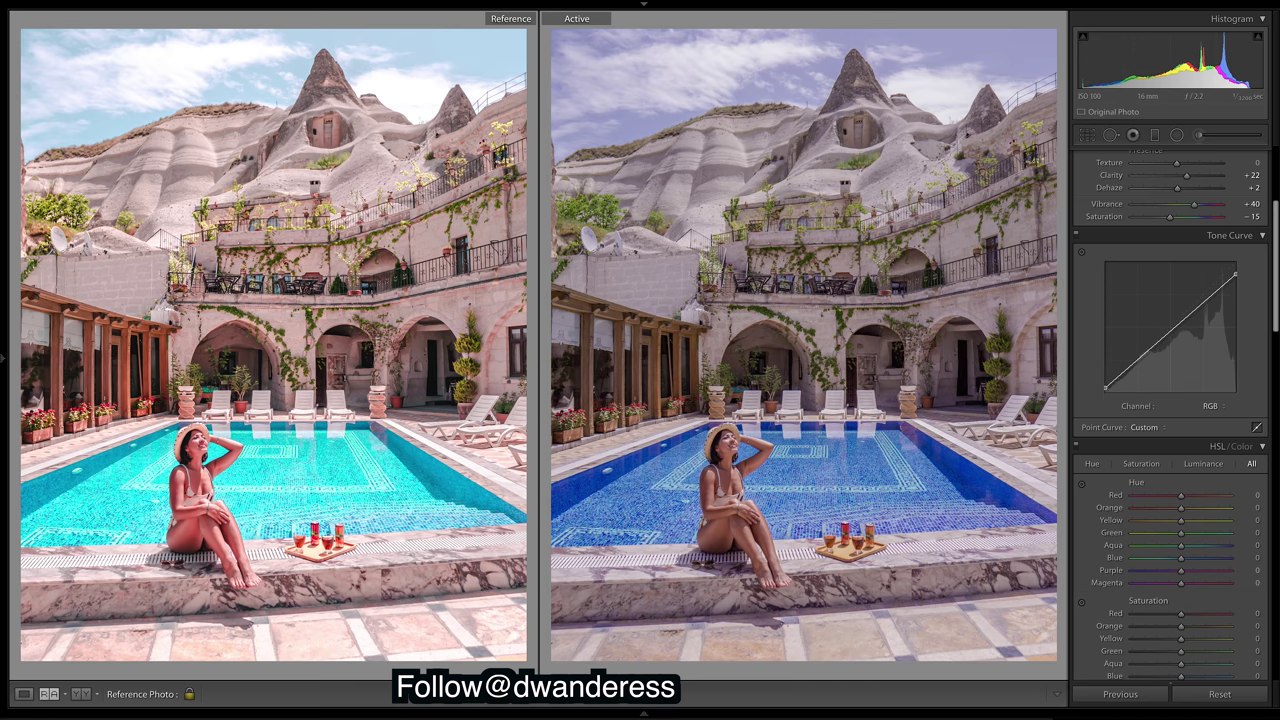
key("ctrl+z")
key("ctrl+z")
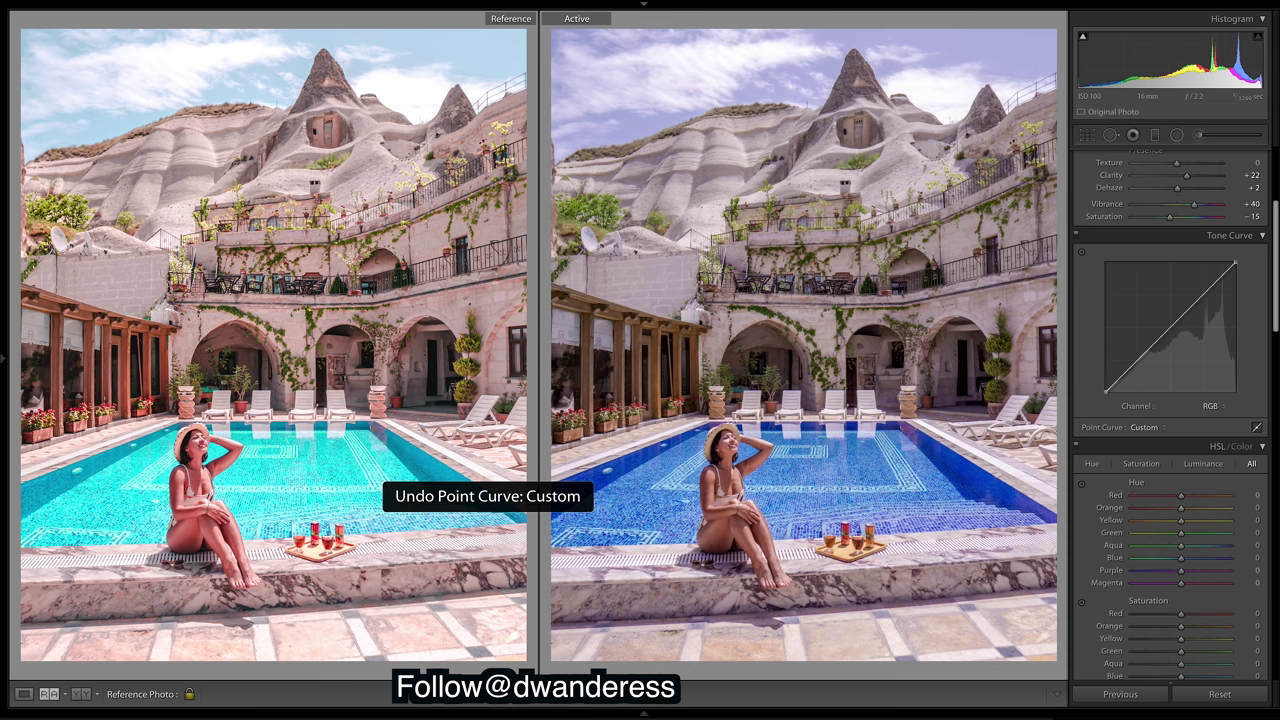
key("ctrl+z")
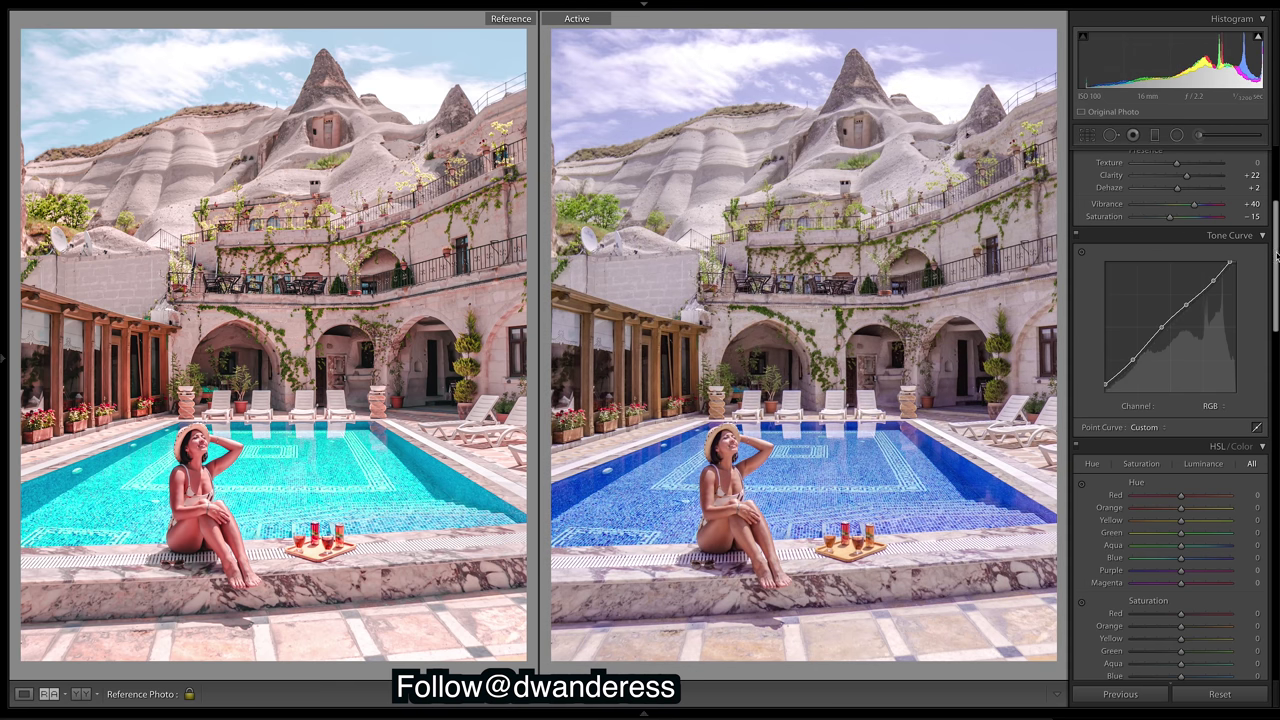
scroll(1276, 258, "down", 10)
scroll(1170, 415, "down", 5)
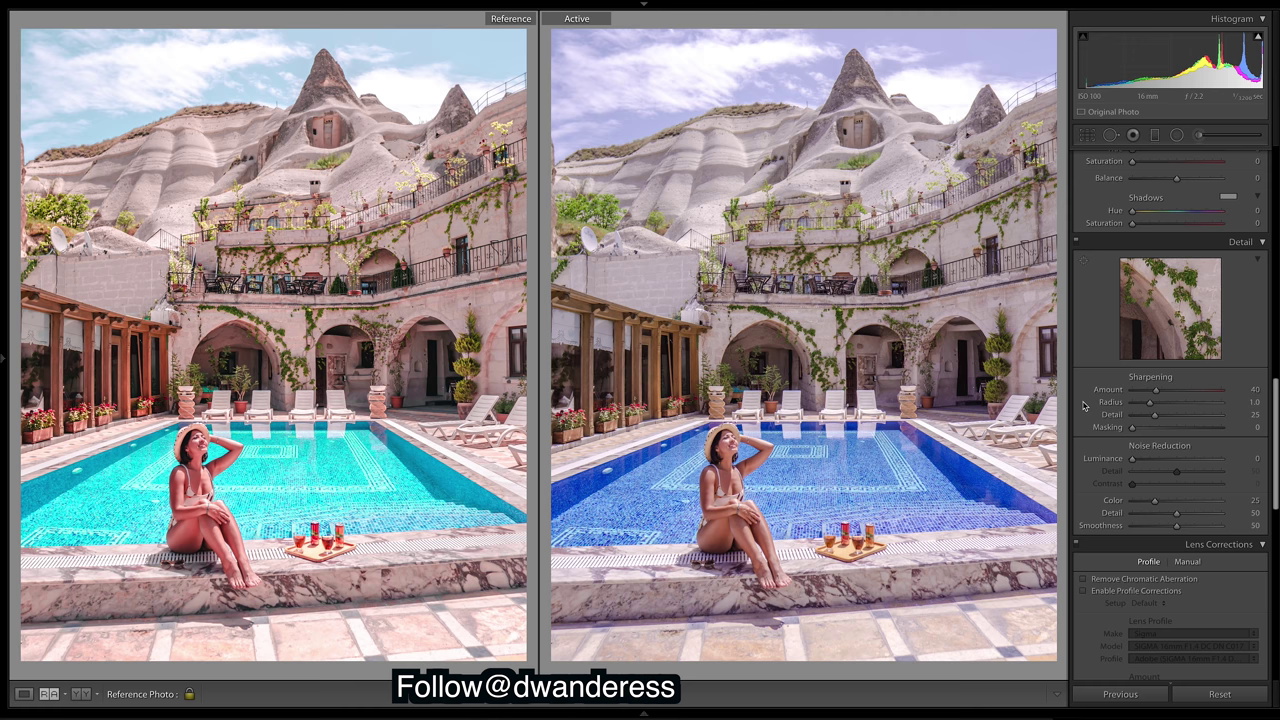
- Set Luminance noise reduction to 40 and lower Sharpening Amount to 20 in the Detail panel
left_click(1160, 460)
left_click_drag(1160, 462, 1173, 465)
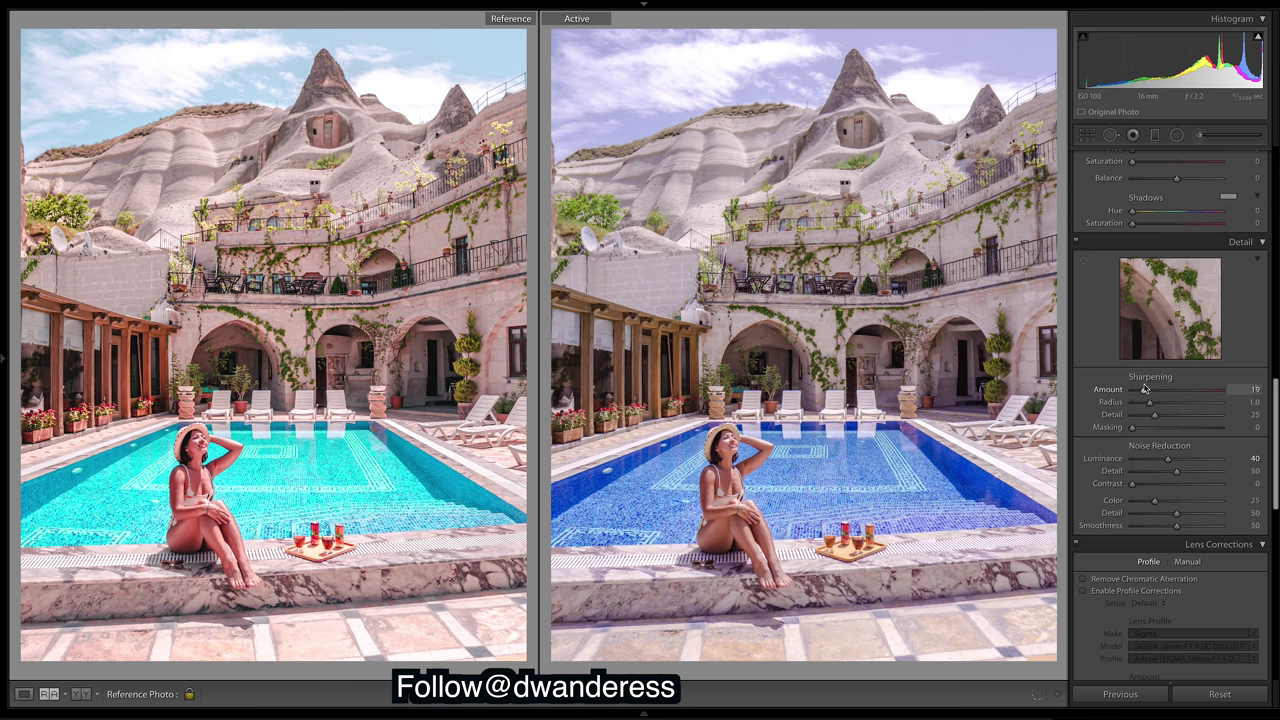
left_click_drag(1145, 389, 1146, 389)
scroll(1276, 393, "up", 5)
scroll(1170, 400, "up", 10)
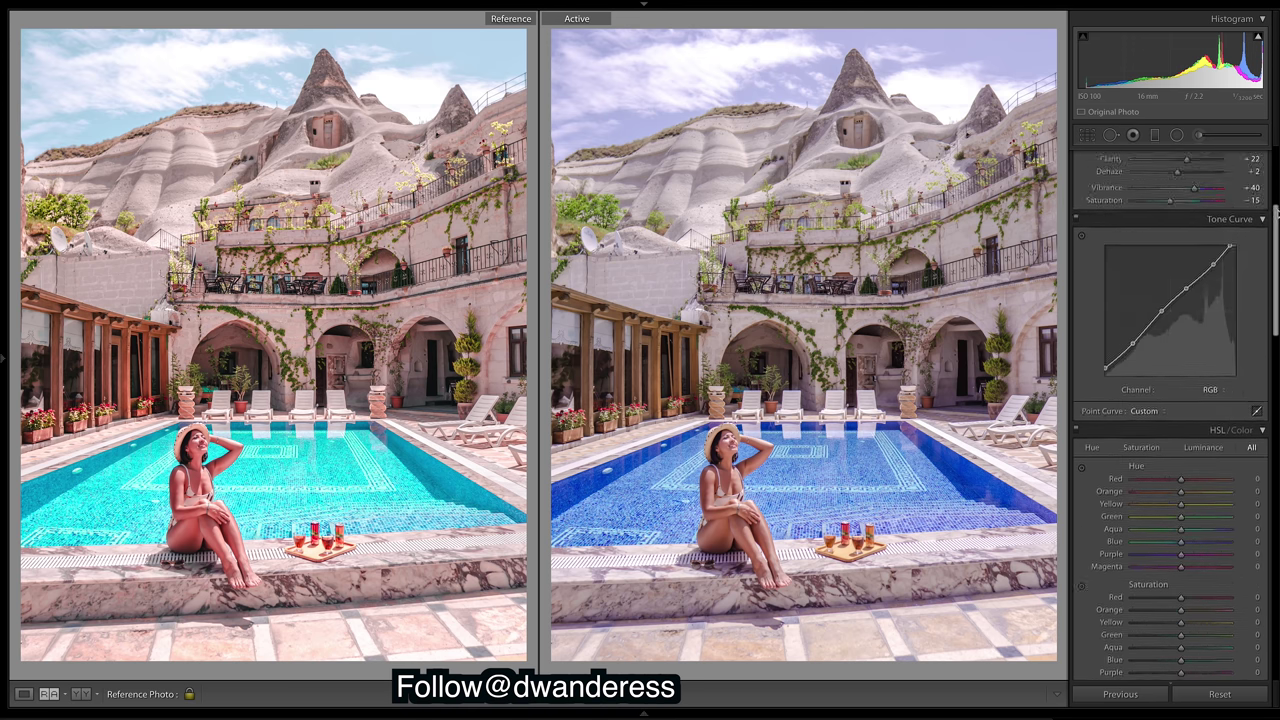
- Scroll the right Develop panel past HSL/Color to reveal the Split Toning section
scroll(1170, 414, "up", 3)
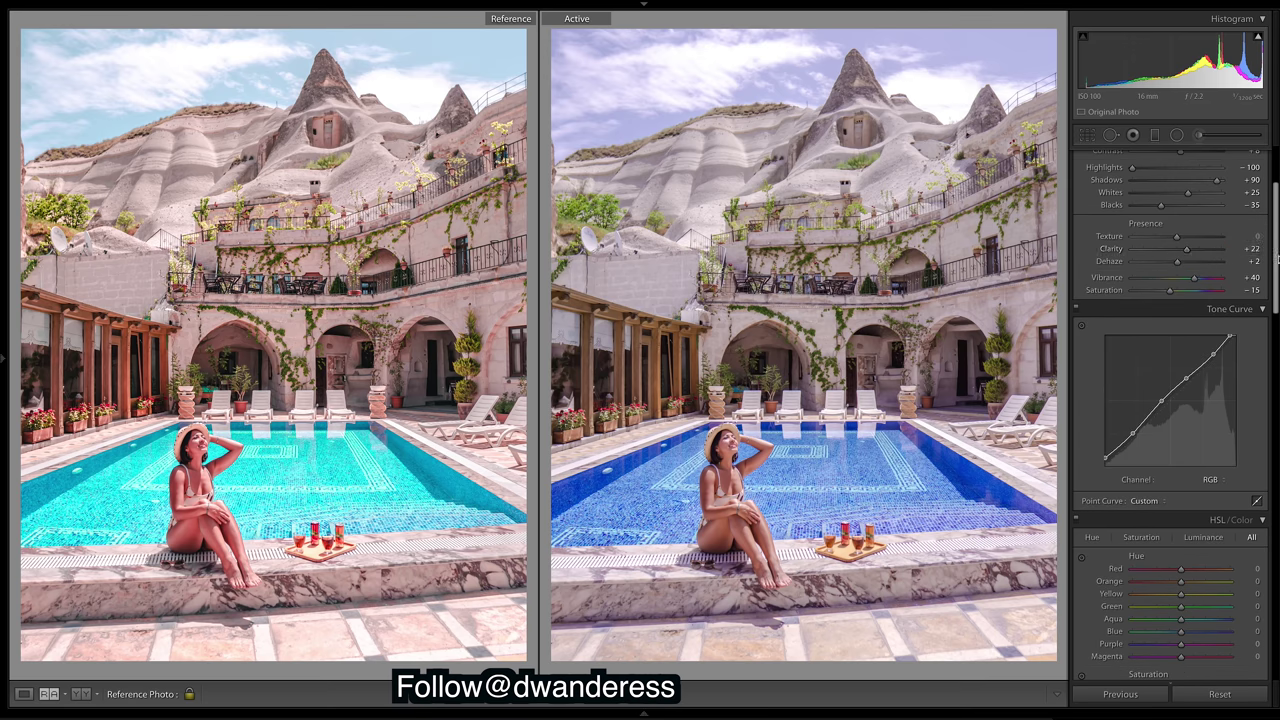
left_click_drag(1278, 258, 1276, 376)
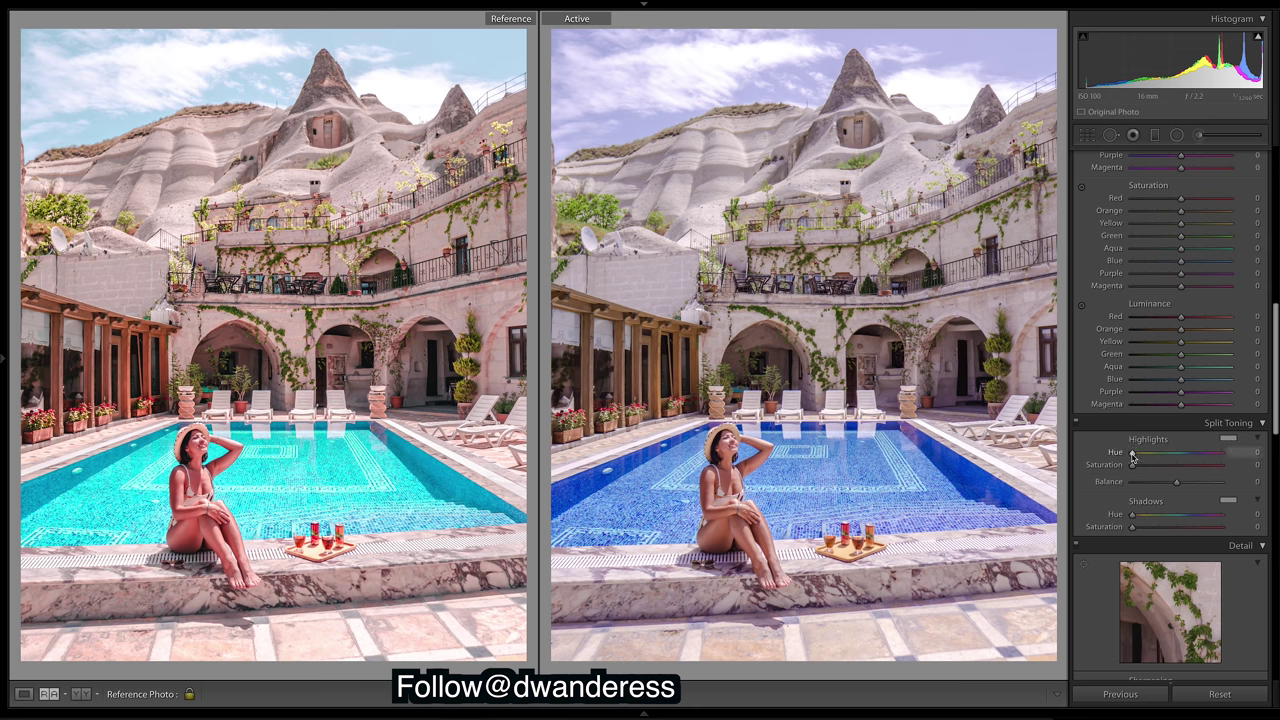
- Tint highlights at Hue 38, Saturation 12 and shadows at Hue 155, Saturation 11
left_click_drag(1133, 457, 1136, 457)
left_click_drag(1133, 465, 1144, 470)
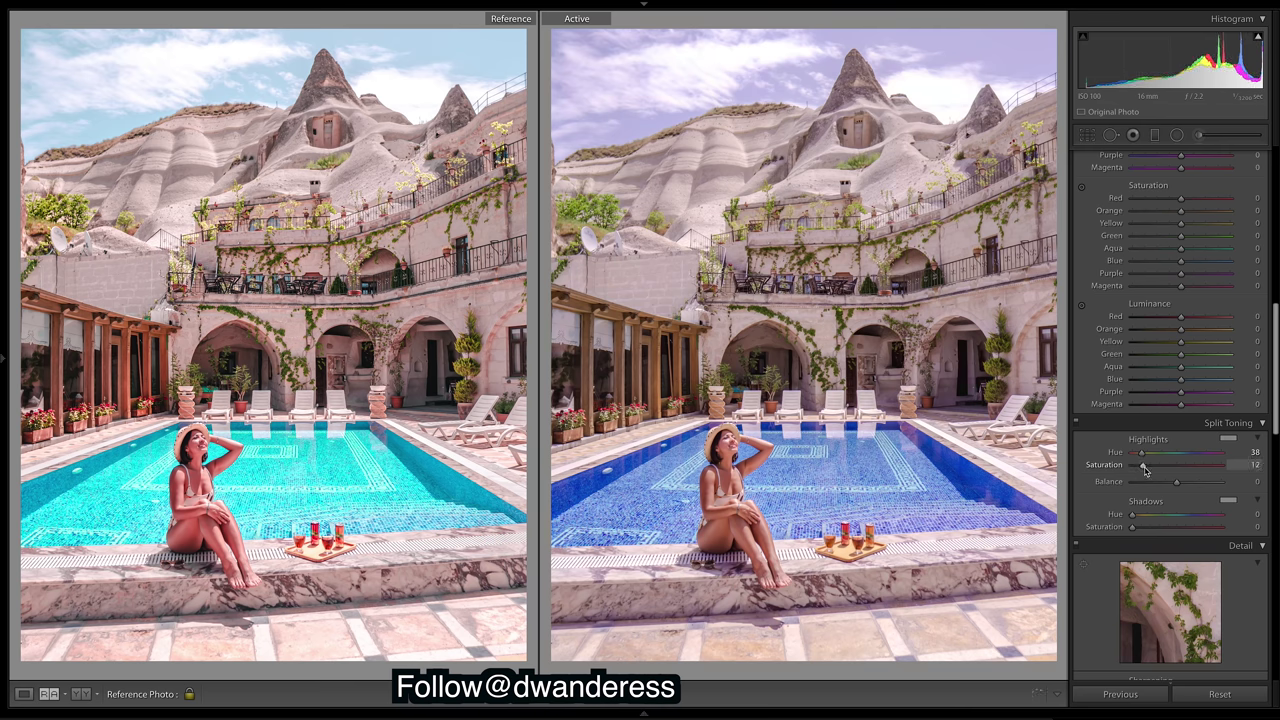
left_click(1176, 515)
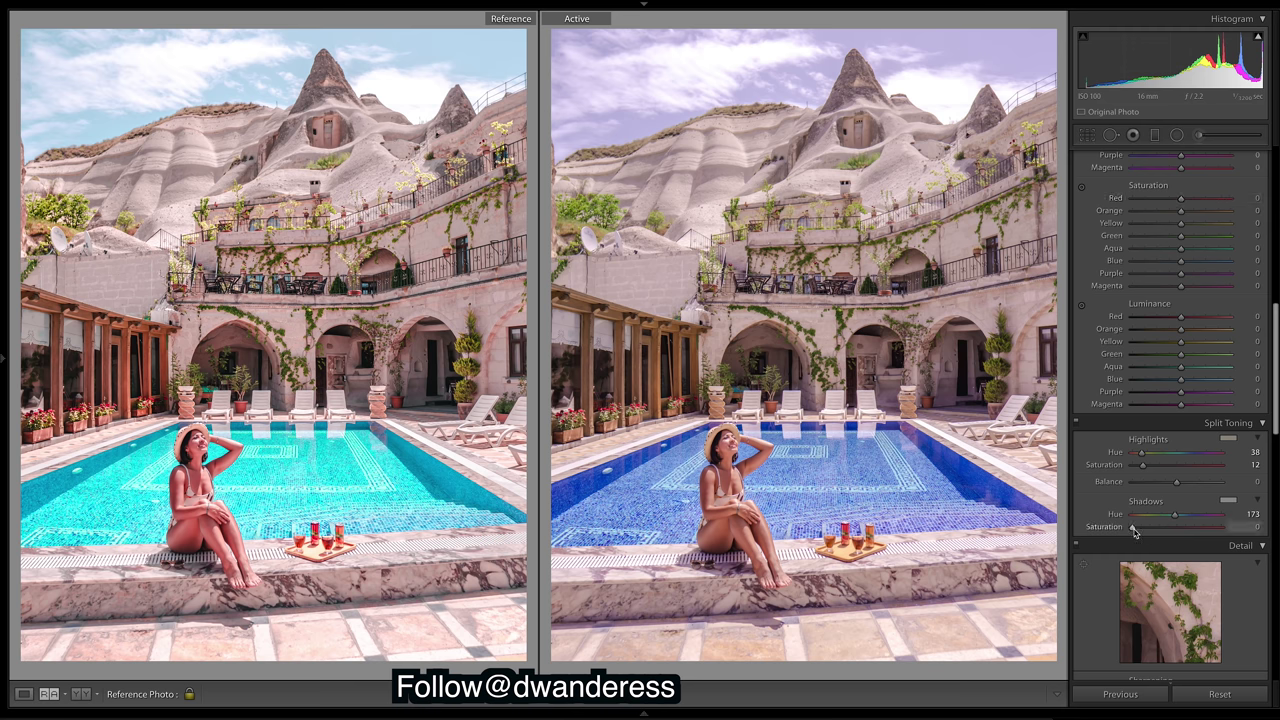
left_click_drag(1134, 533, 1141, 530)
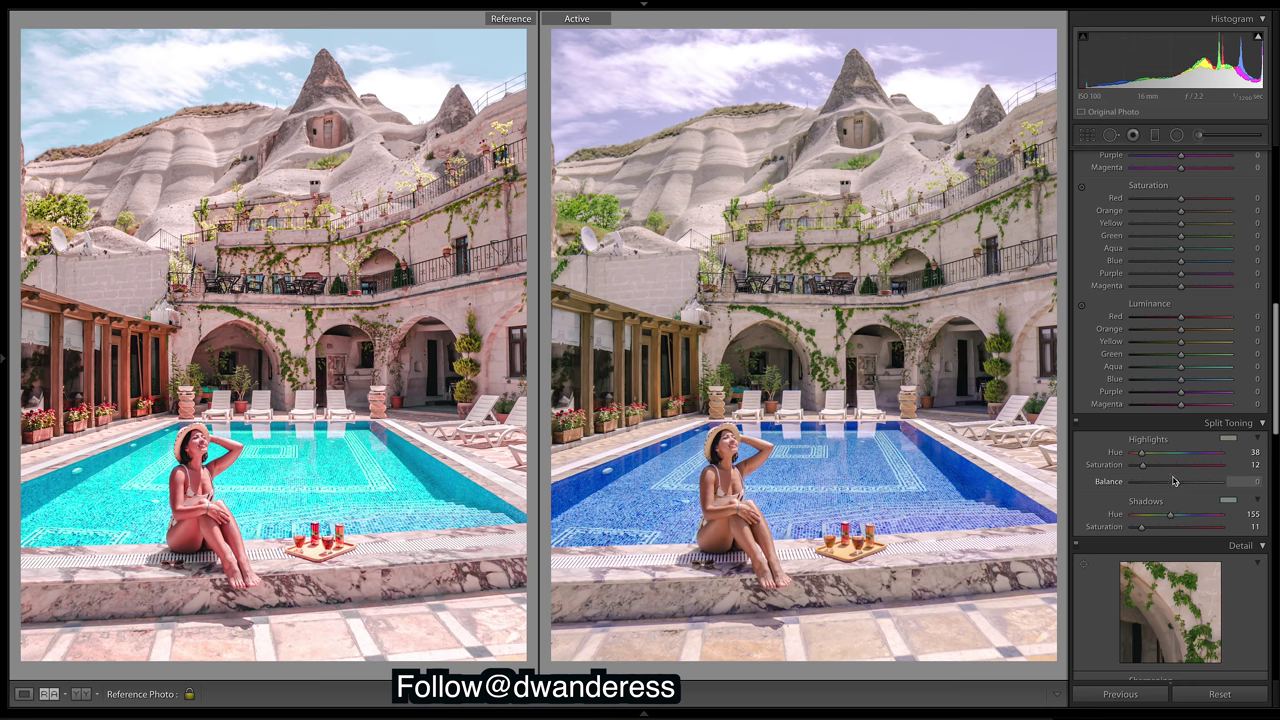
- Set the Split Toning Balance to +45 so the warm highlight tint dominates
mouse_move(1180, 485)
left_mouse_down()
mouse_move(1205, 485)
mouse_move(1188, 481)
left_mouse_up()
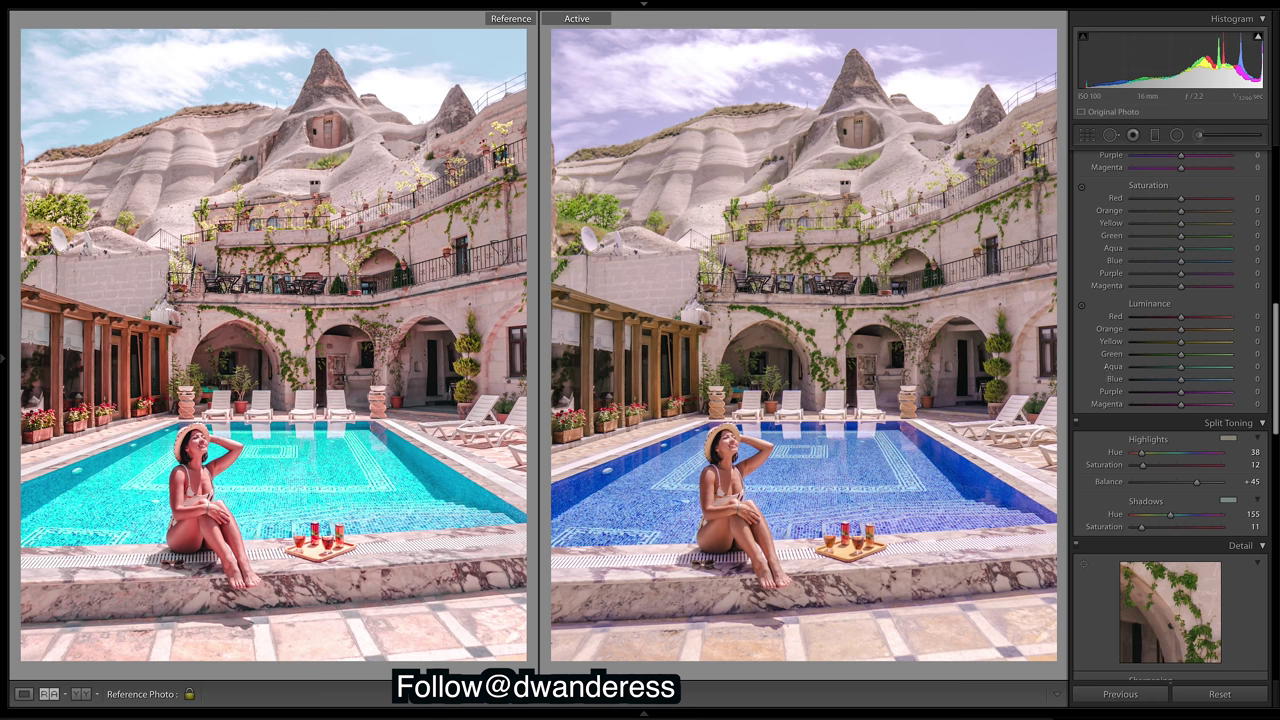
left_click_drag(1277, 378, 1250, 146)
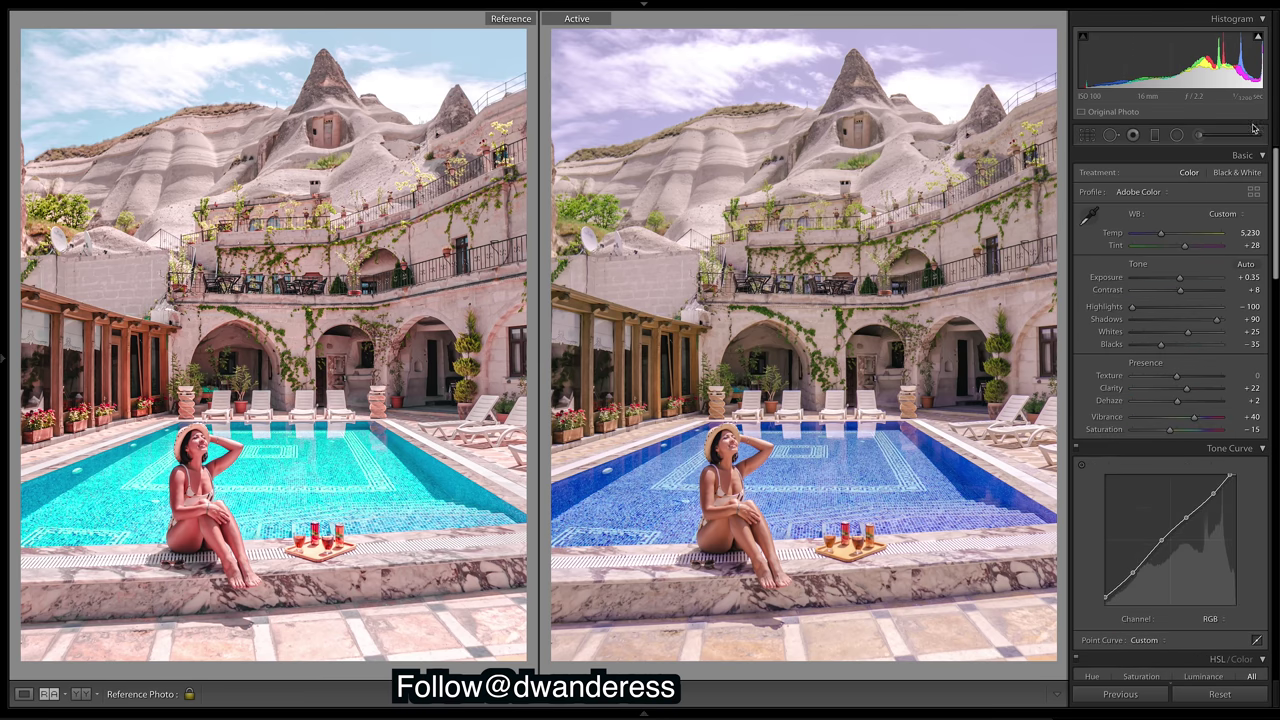
- Set the Orange hue to -44 after trying and resetting a full shift toward red
left_click(1276, 290)
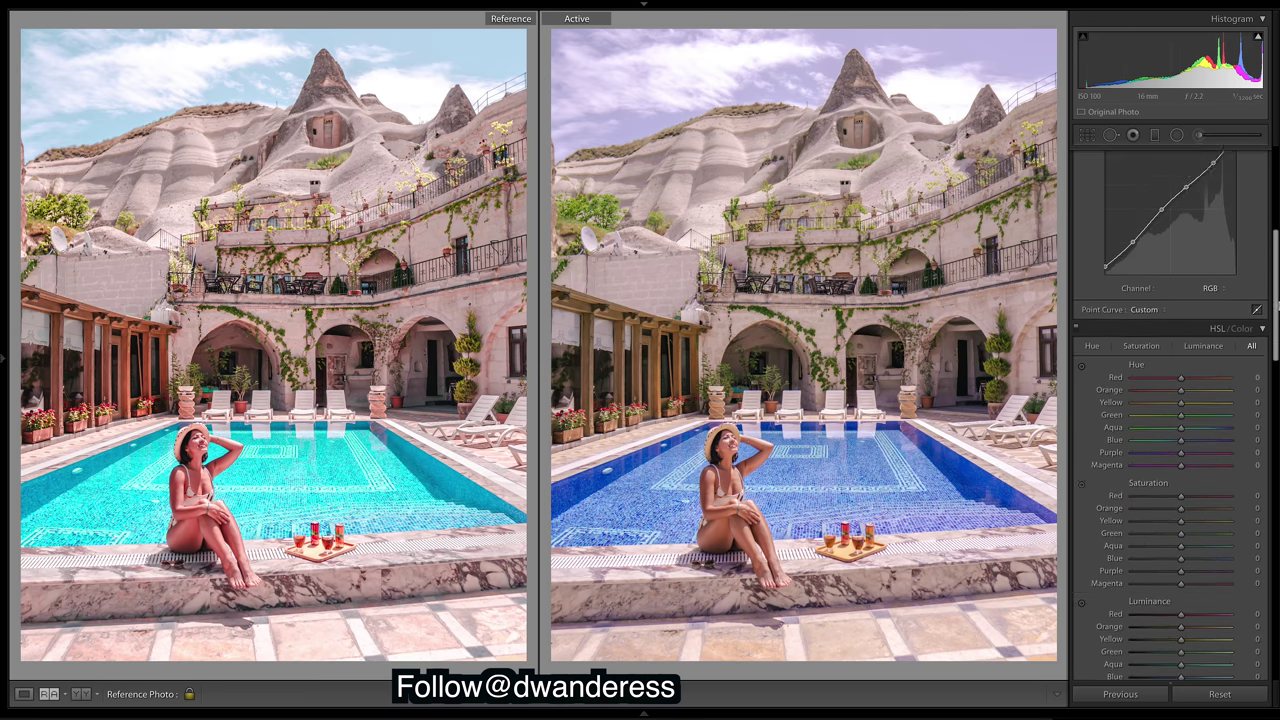
scroll(1170, 420, "down", 3)
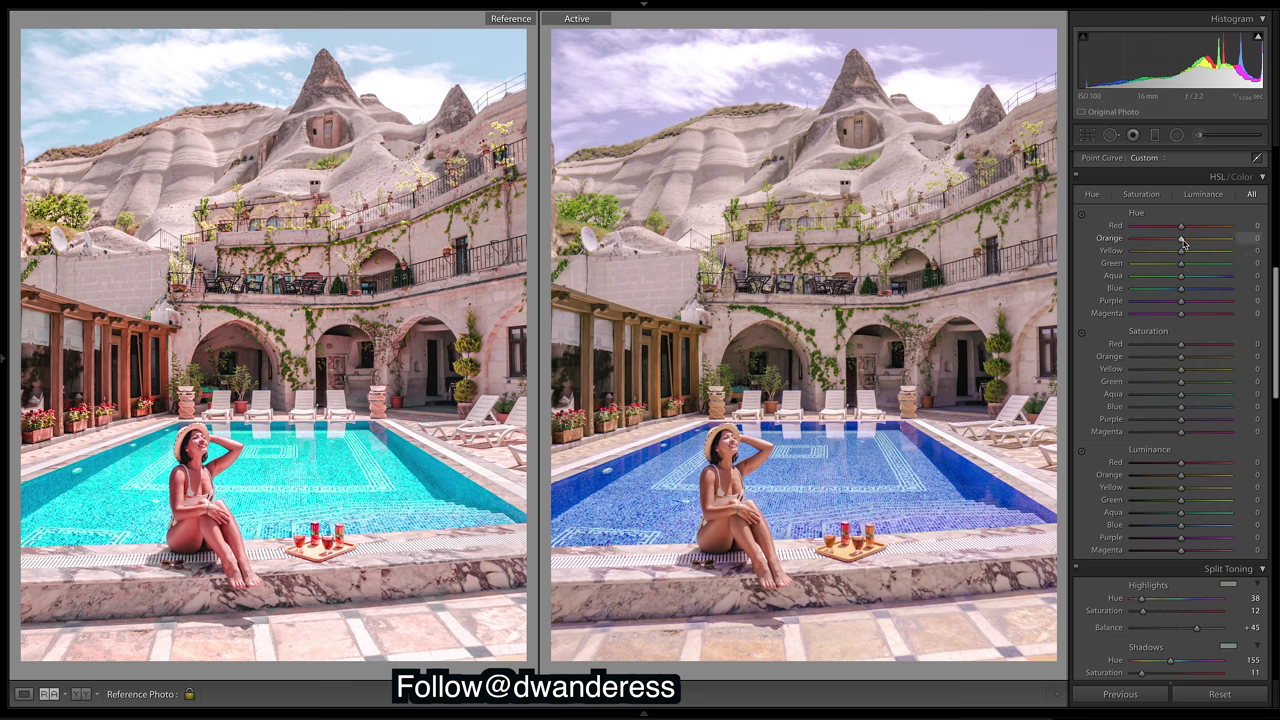
left_click_drag(1180, 242, 1180, 243)
left_click_drag(1180, 238, 1067, 222)
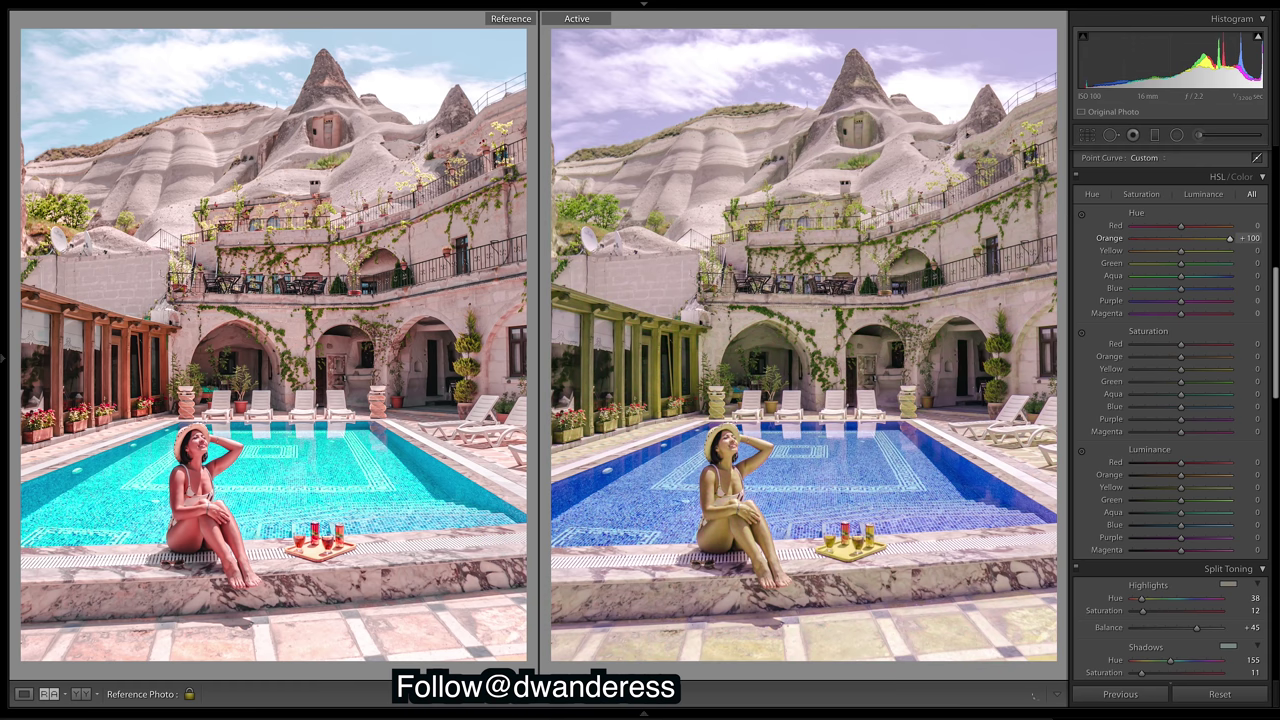
double_click(1134, 240)
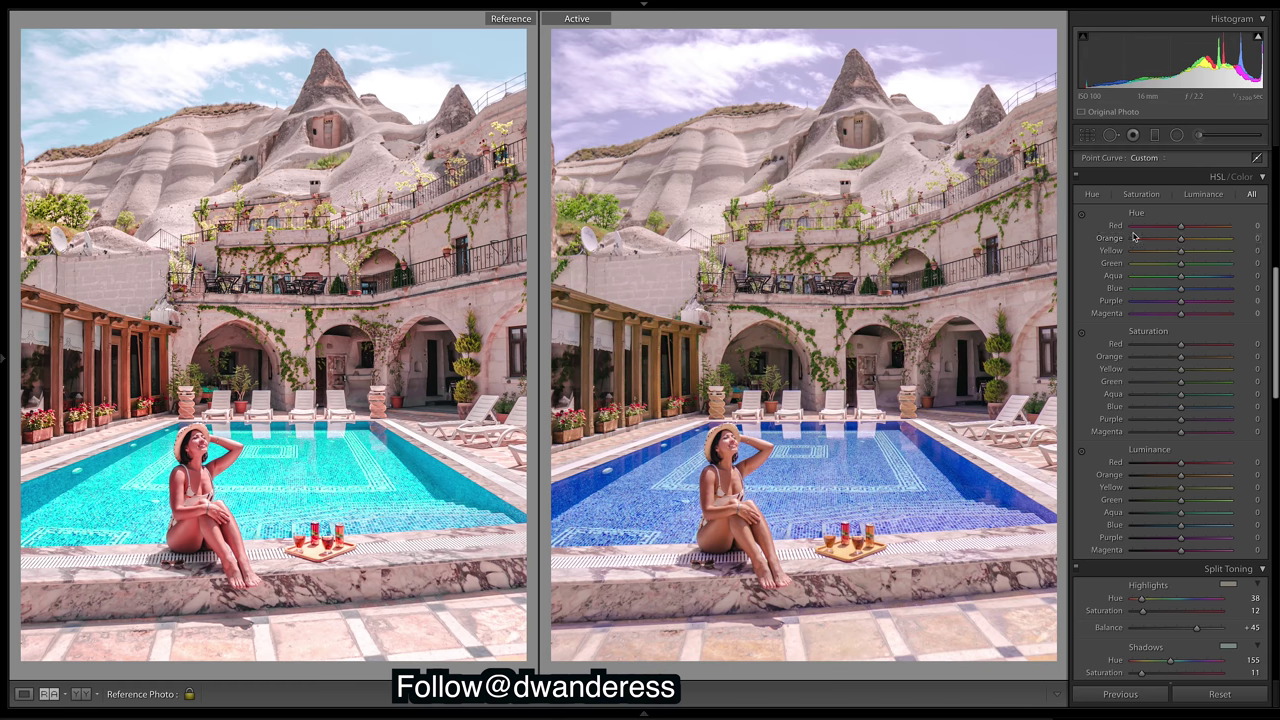
left_click_drag(1181, 242, 1176, 244)
left_click_drag(1172, 243, 1161, 243)
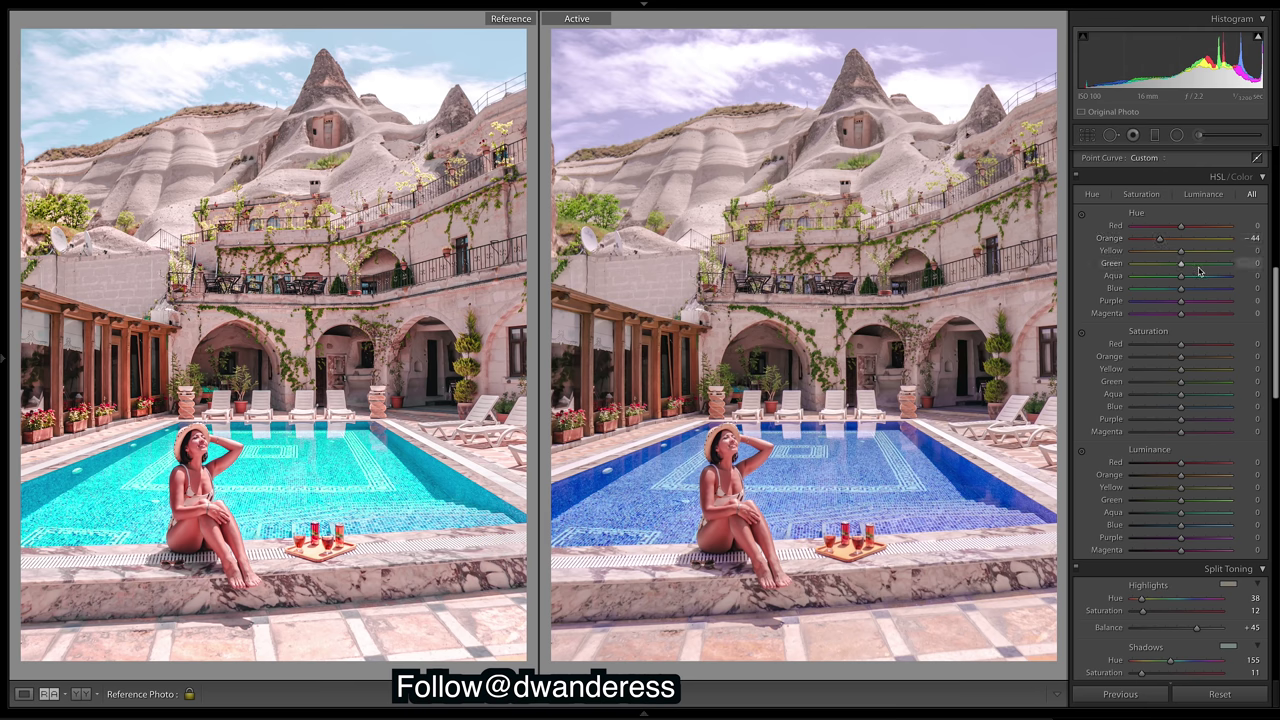
- Set the Yellow hue to -29, undoing trial yellow and orange shifts along the way
left_click_drag(1182, 256, 1270, 257)
key("ctrl+z")
left_click_drag(1160, 238, 1132, 238)
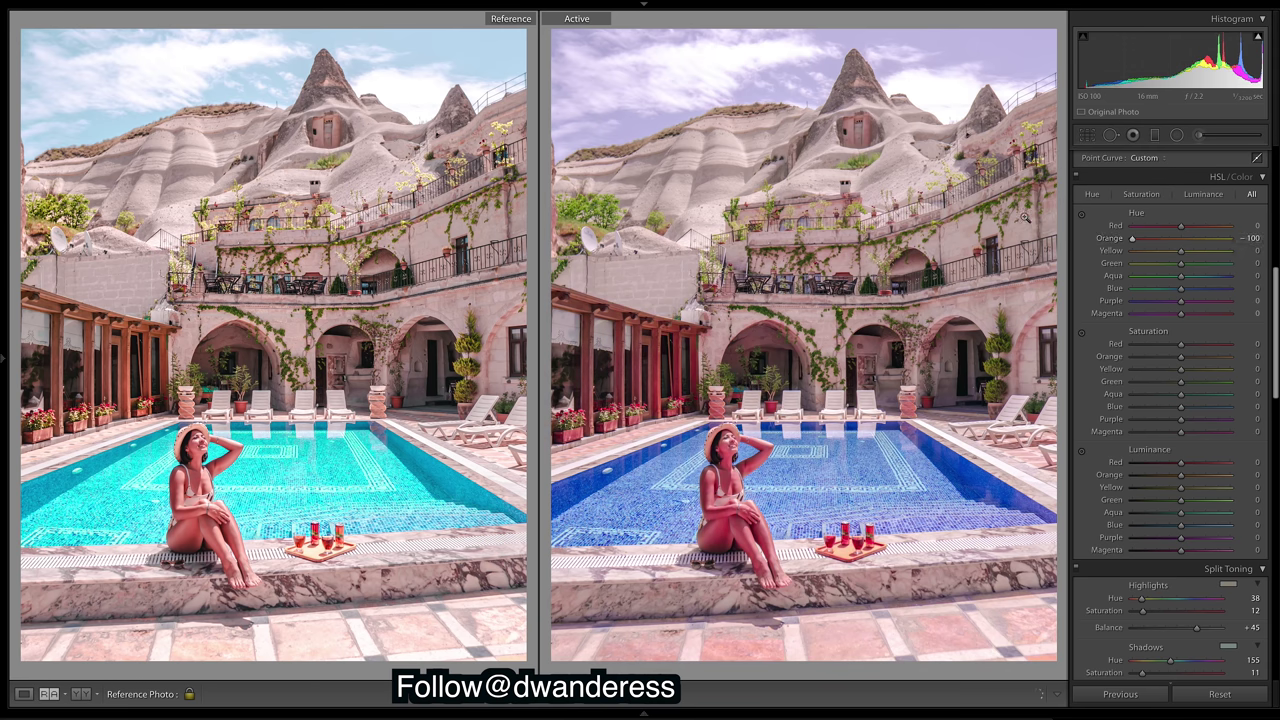
key("ctrl+z")
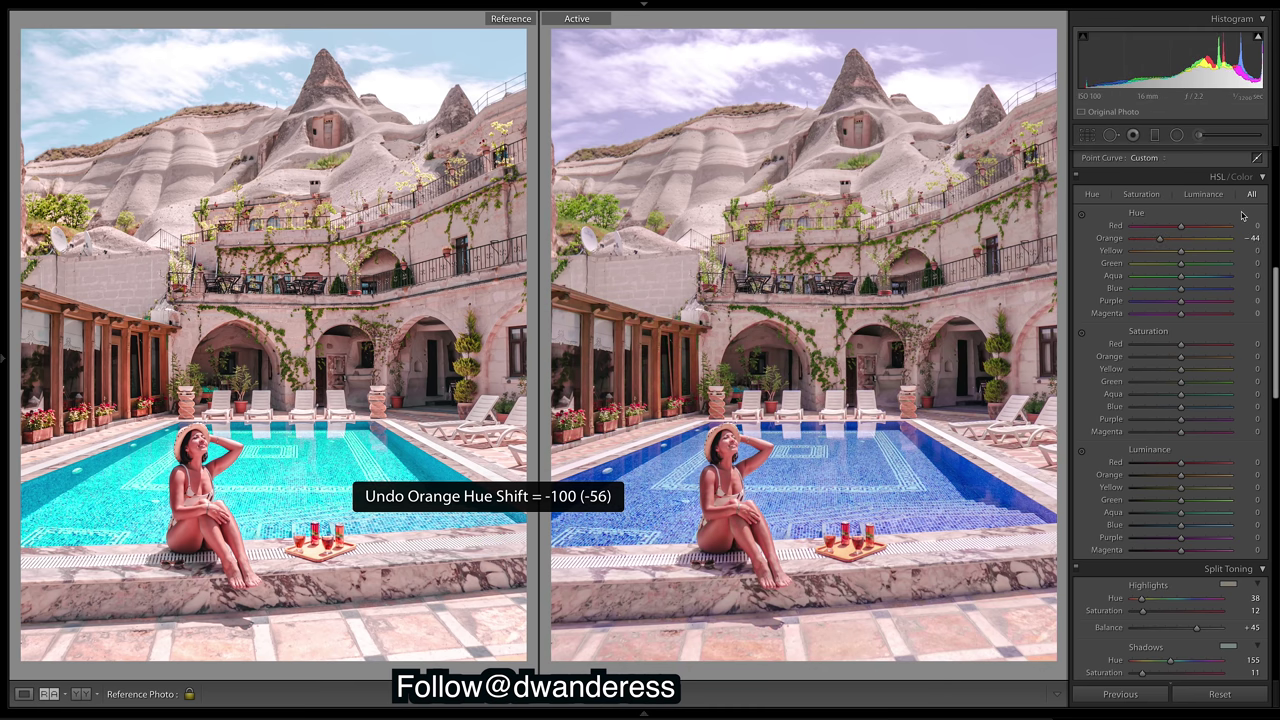
left_click_drag(1181, 250, 1243, 254)
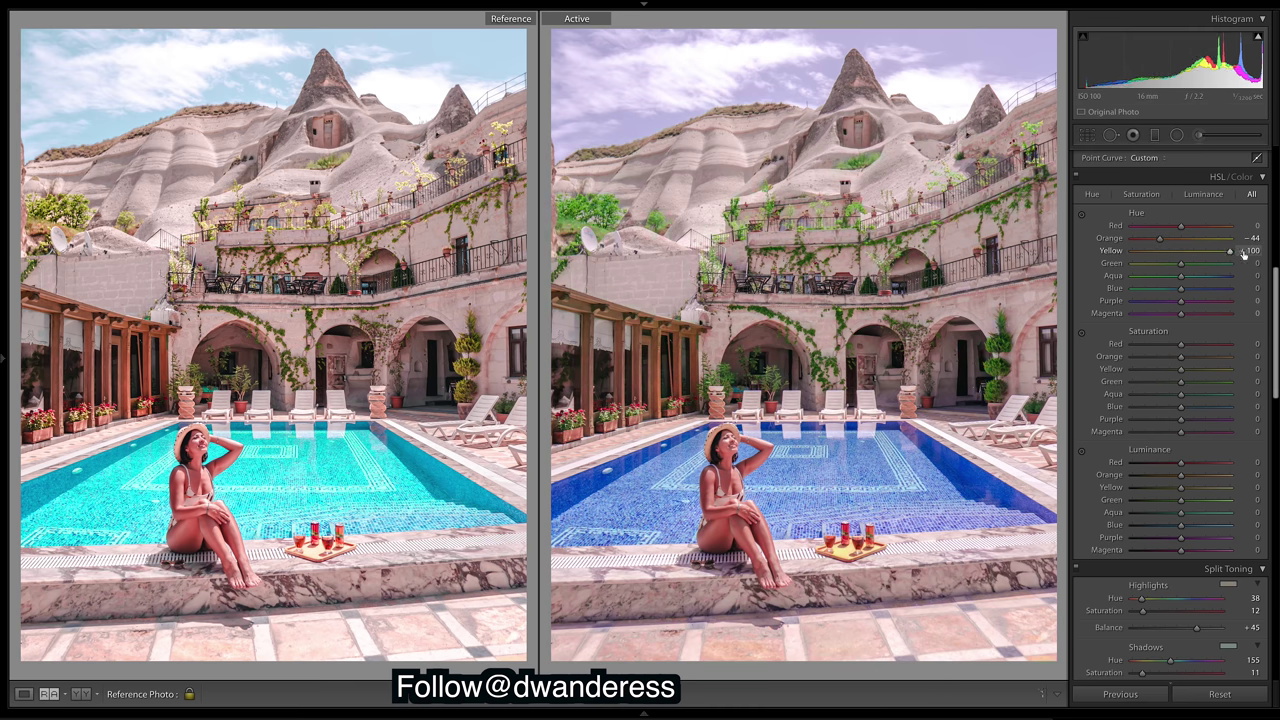
key("ctrl+z")
left_click_drag(1181, 254, 1162, 253)
left_click_drag(1167, 259, 1165, 259)
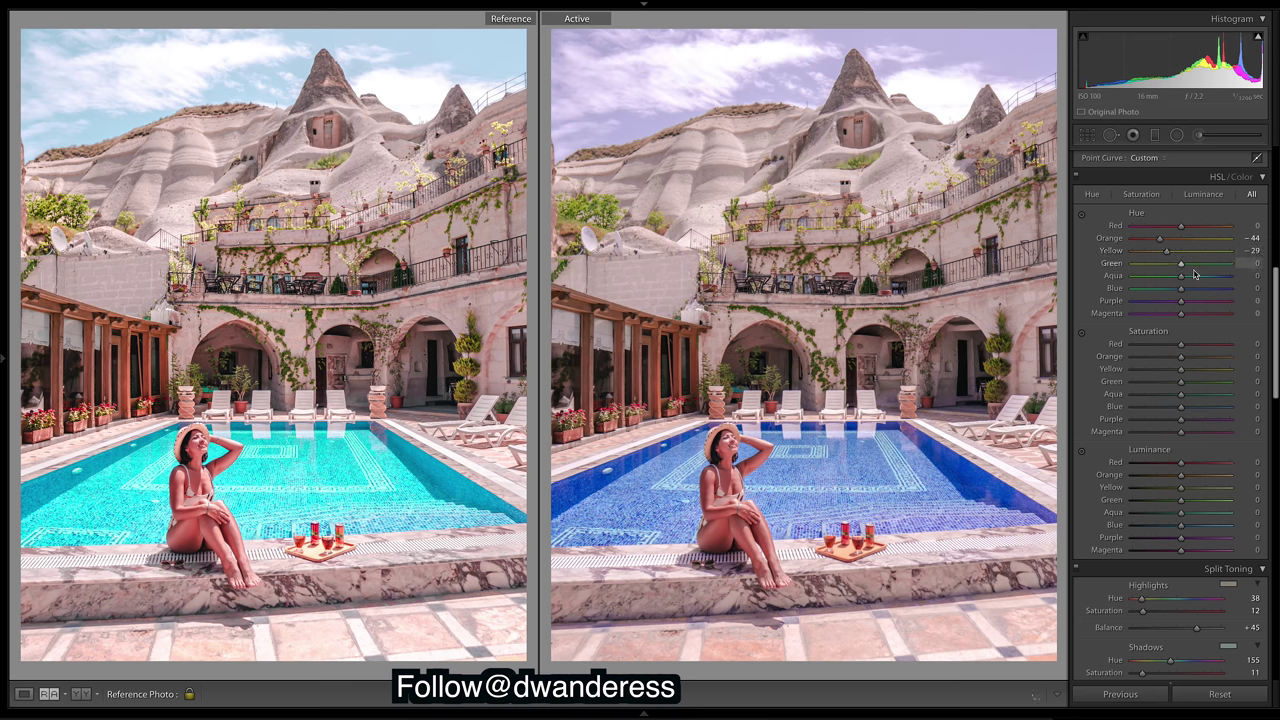
- Test further Green and Yellow hue shifts, undoing each to keep Green at 0 and Yellow at -29
left_click_drag(1182, 266, 1238, 264)
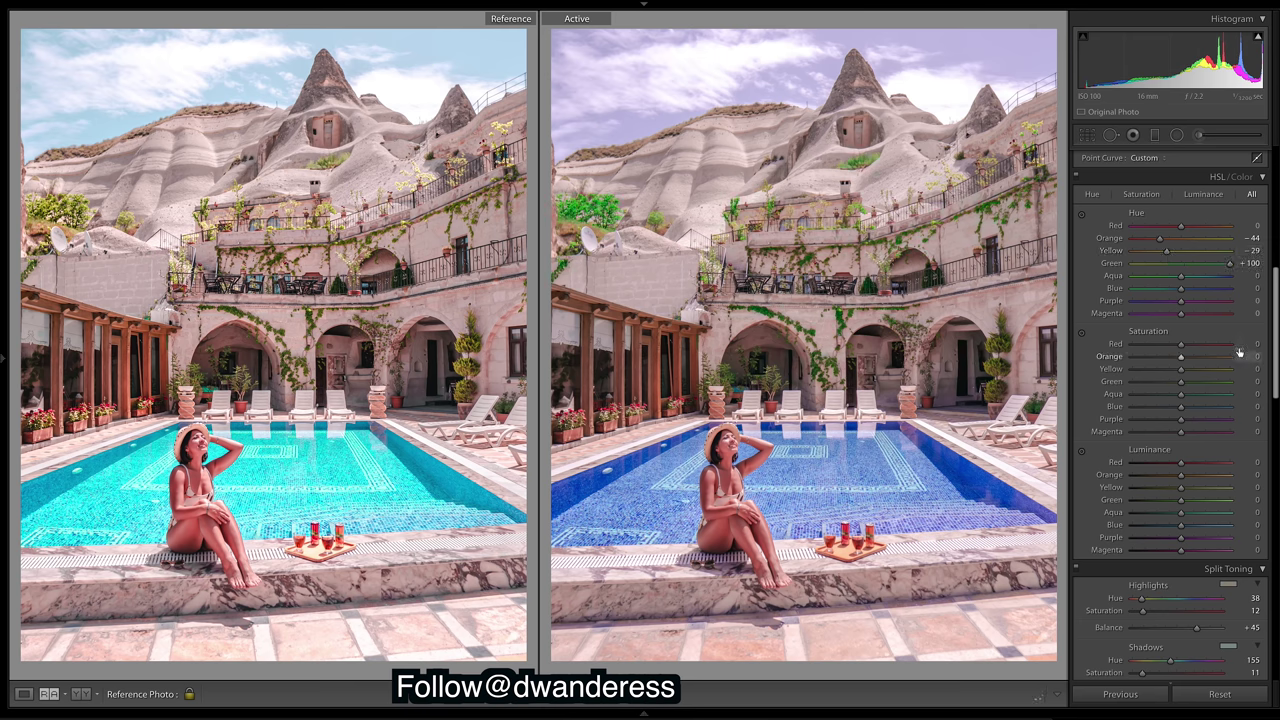
key("ctrl+z")
left_click_drag(1165, 254, 975, 252)
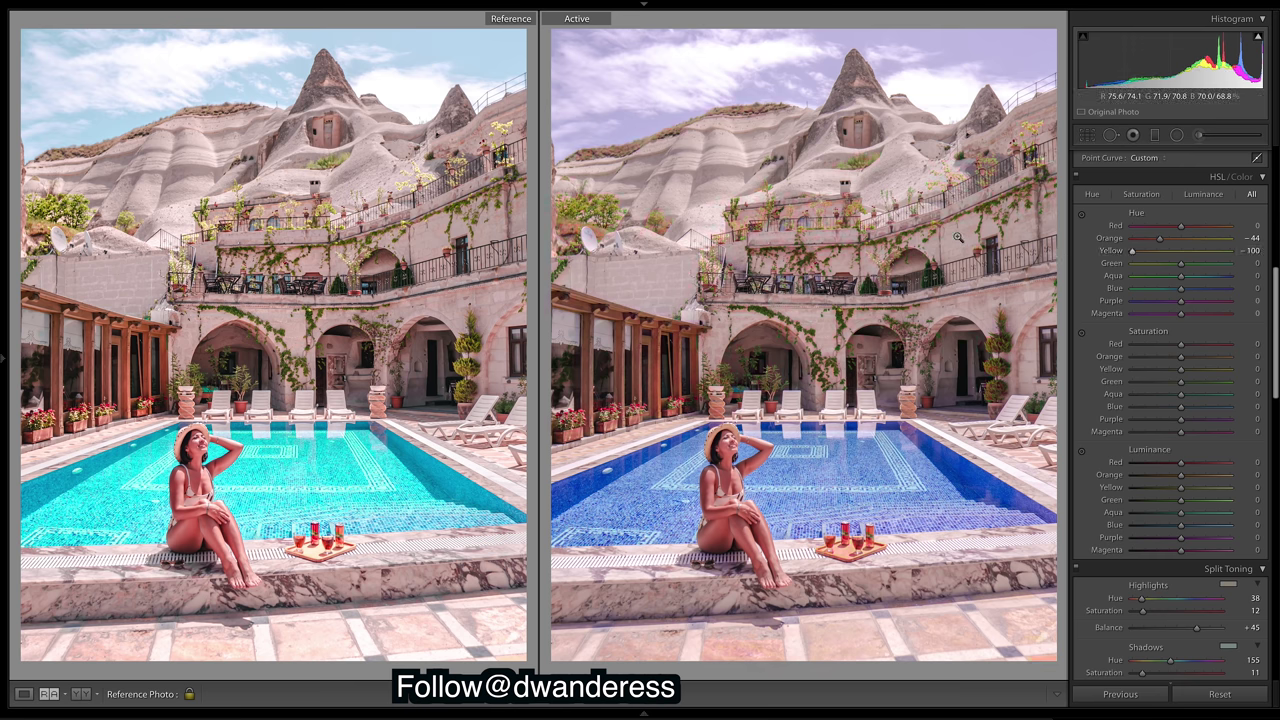
key("ctrl+z")
left_click_drag(1181, 263, 1260, 302)
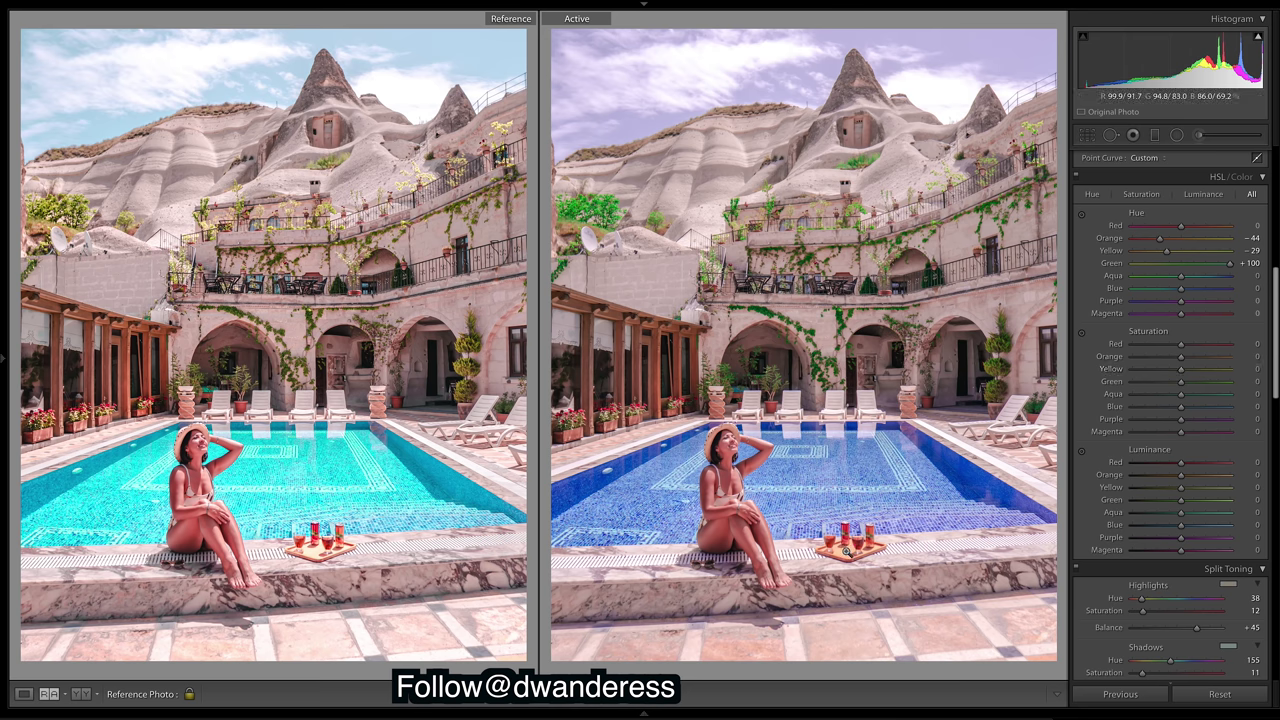
key("ctrl+z")
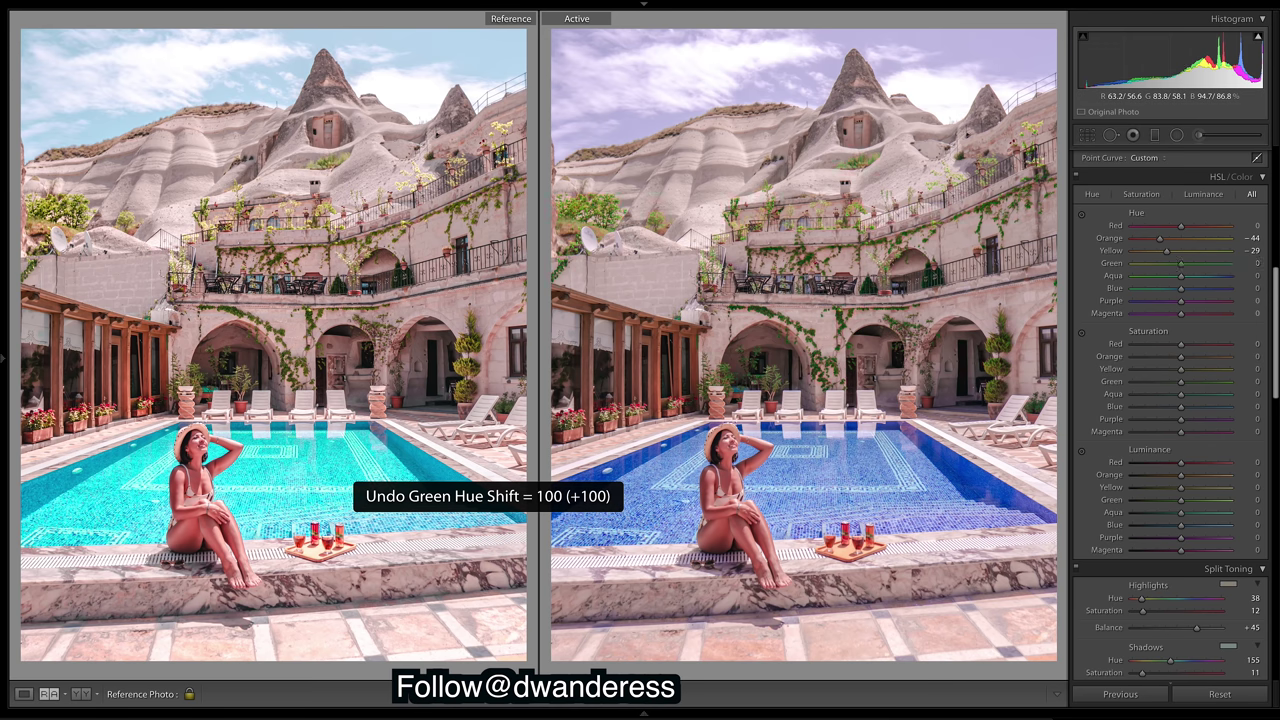
mouse_move(1172, 258)
left_mouse_down()
mouse_move(1206, 270)
mouse_move(1190, 262)
left_mouse_up()
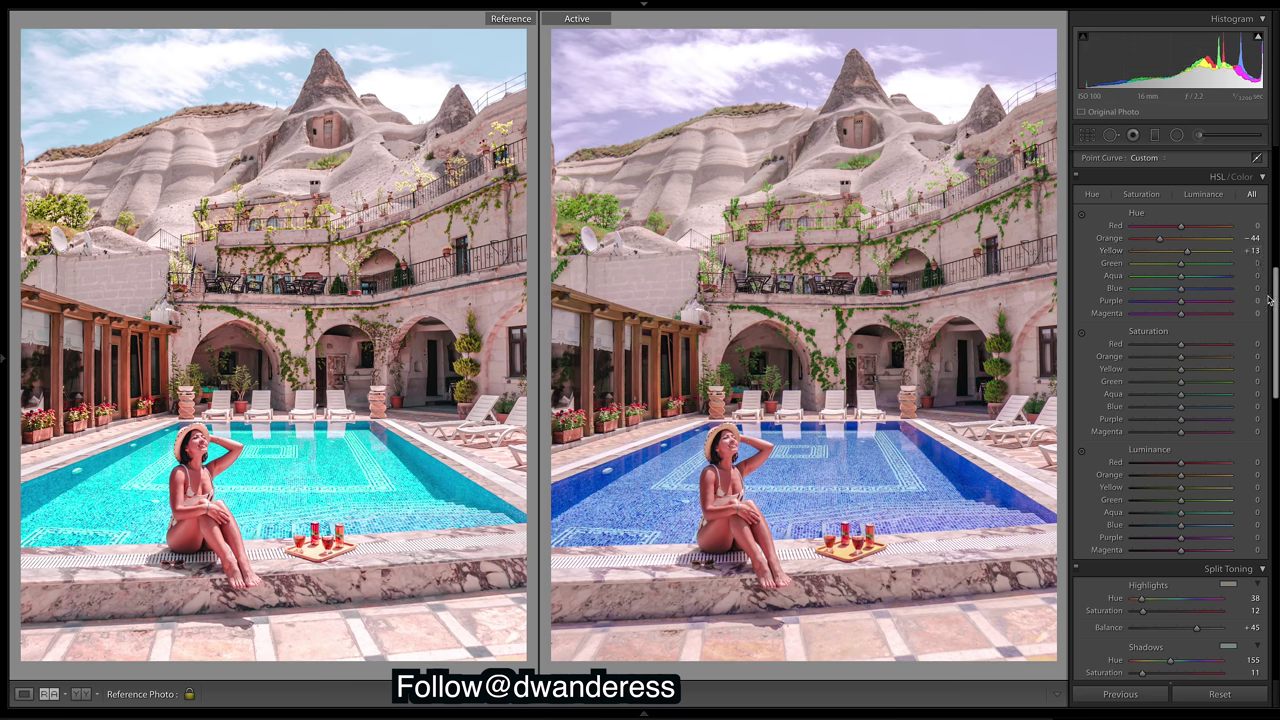
key("ctrl+z")
scroll(1170, 380, "down", 1)
- Set luminance to Yellow +72, Orange +62 and Green +68 in HSL/Color
mouse_move(1181, 471)
left_mouse_down()
mouse_move(1225, 476)
mouse_move(872, 497)
mouse_move(1230, 471)
mouse_move(1182, 472)
left_mouse_up()
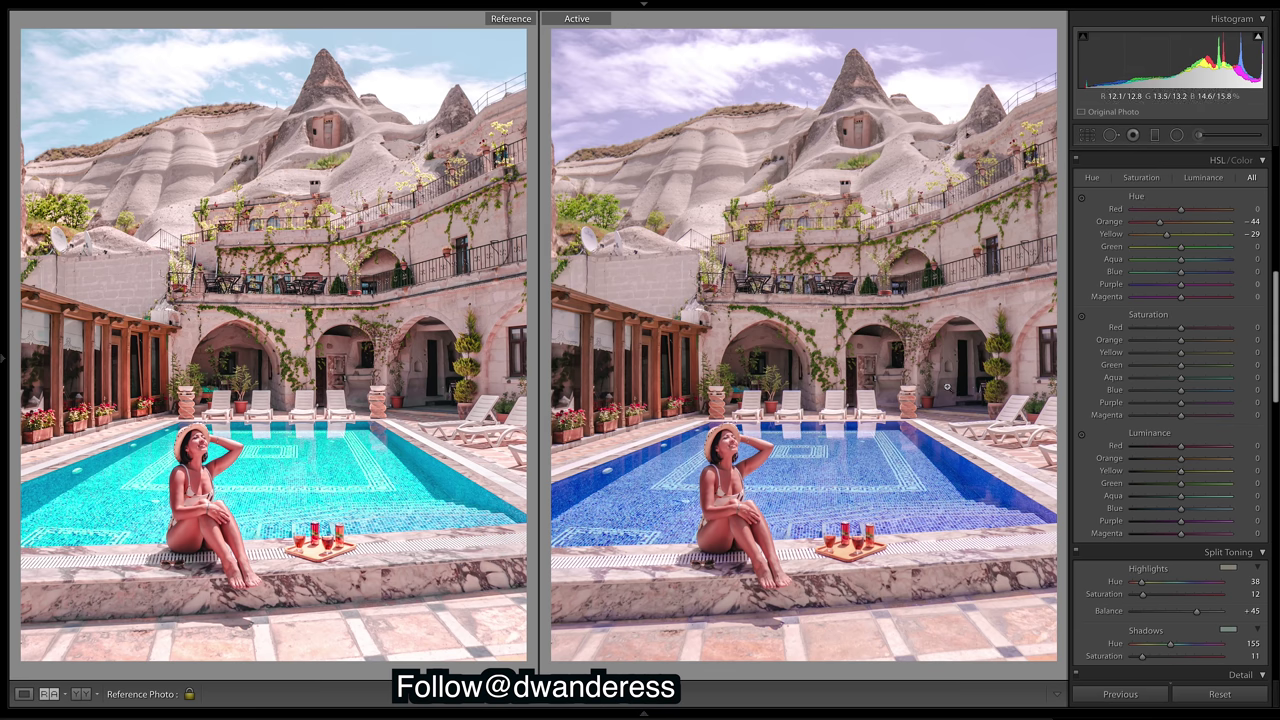
left_click(1208, 472)
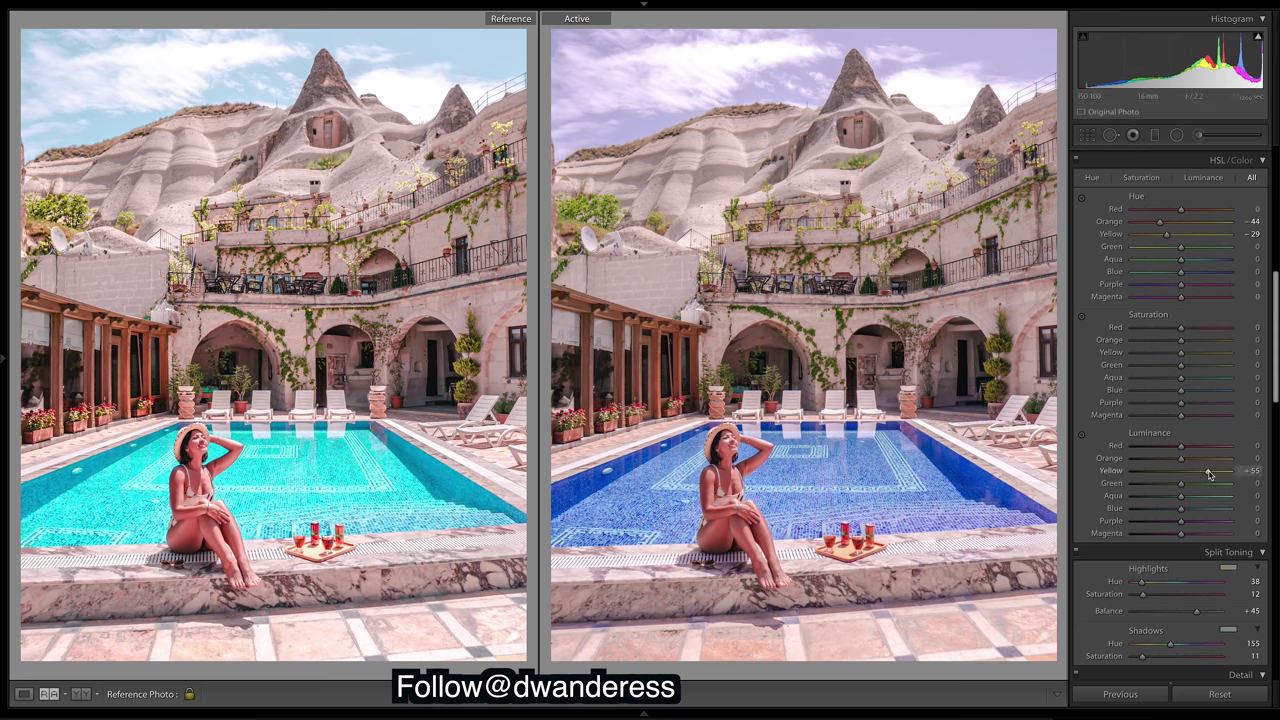
left_click_drag(1208, 474, 1218, 476)
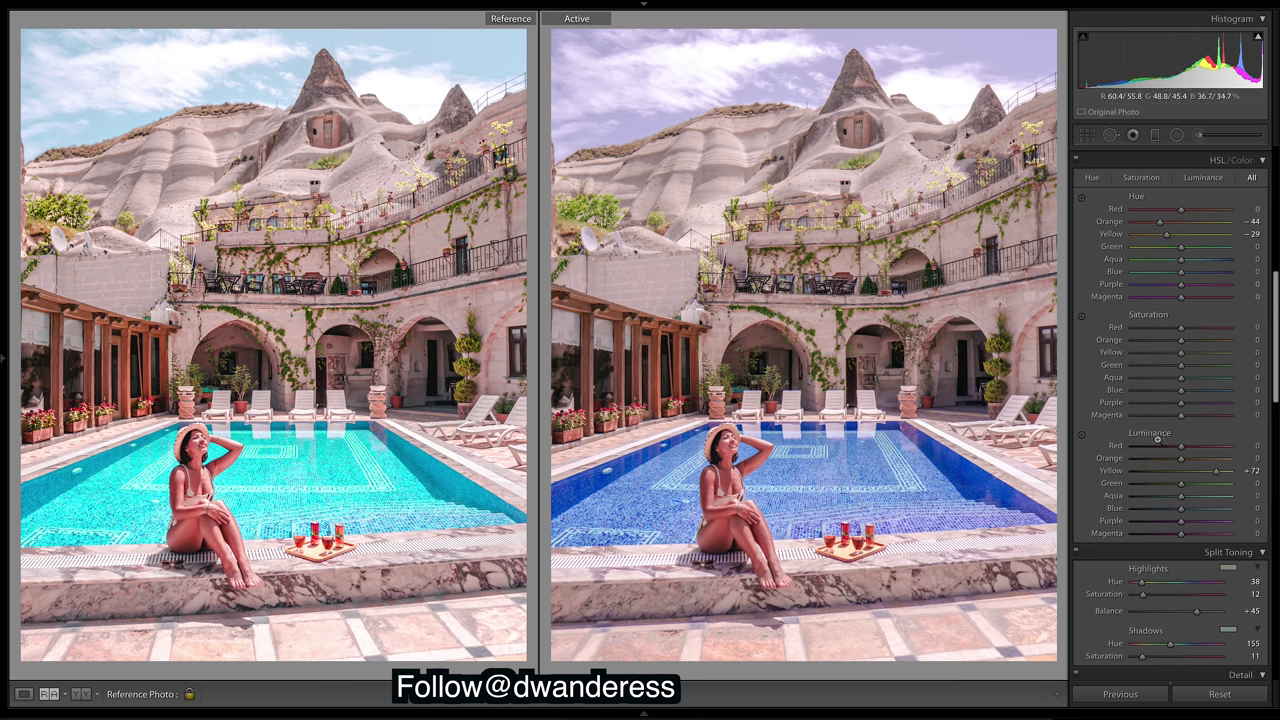
left_click(1212, 459)
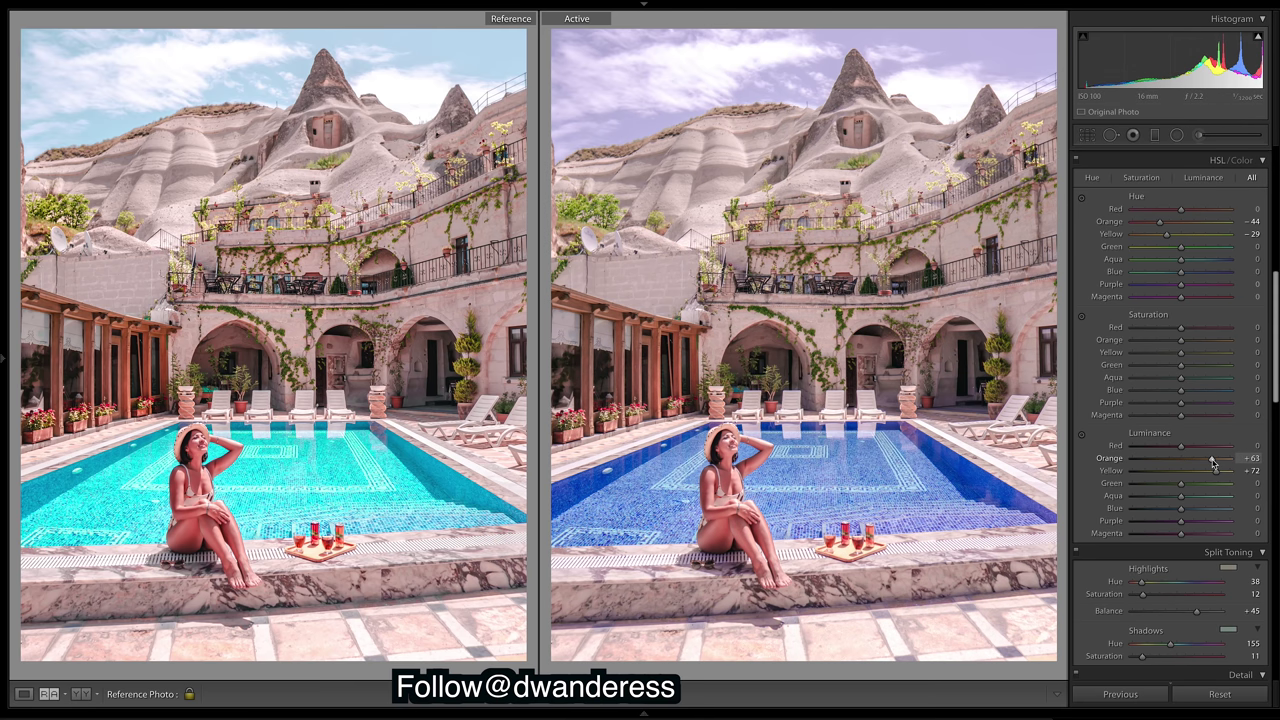
left_click_drag(1214, 463, 1212, 462)
left_click(1187, 483)
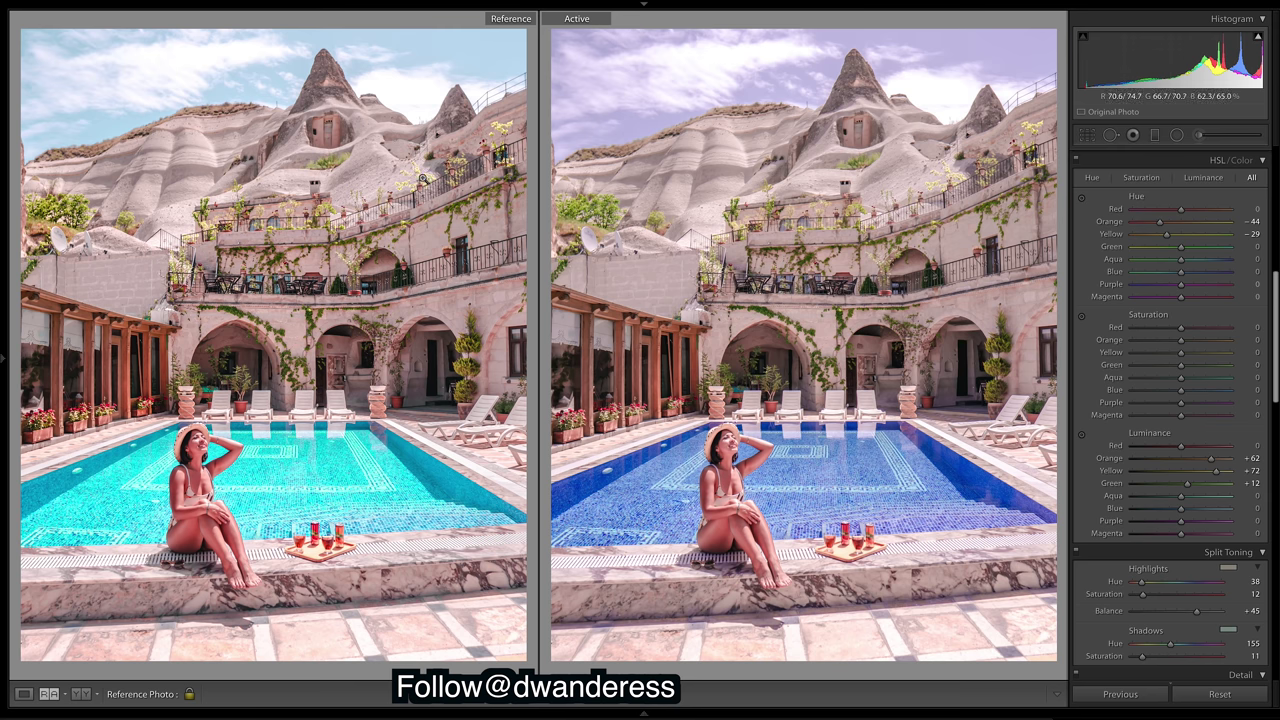
left_click(1217, 484)
left_click_drag(1218, 485, 1216, 485)
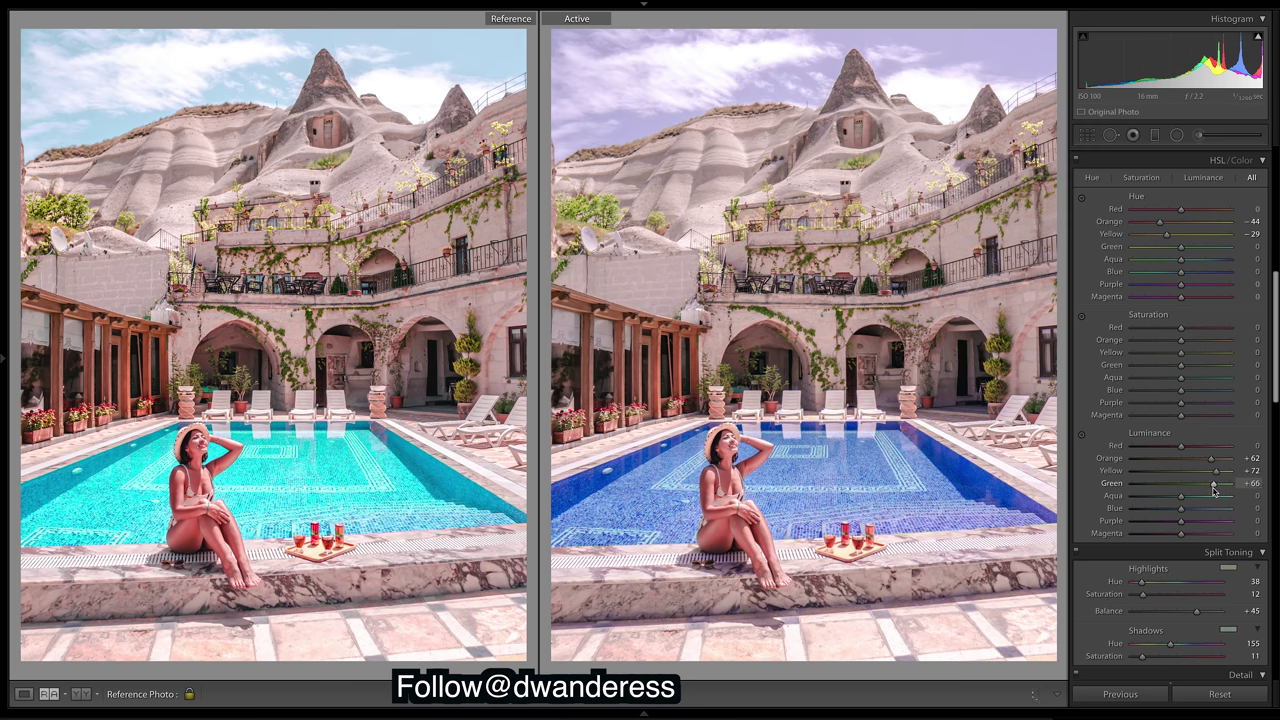
left_click_drag(1215, 491, 1216, 487)
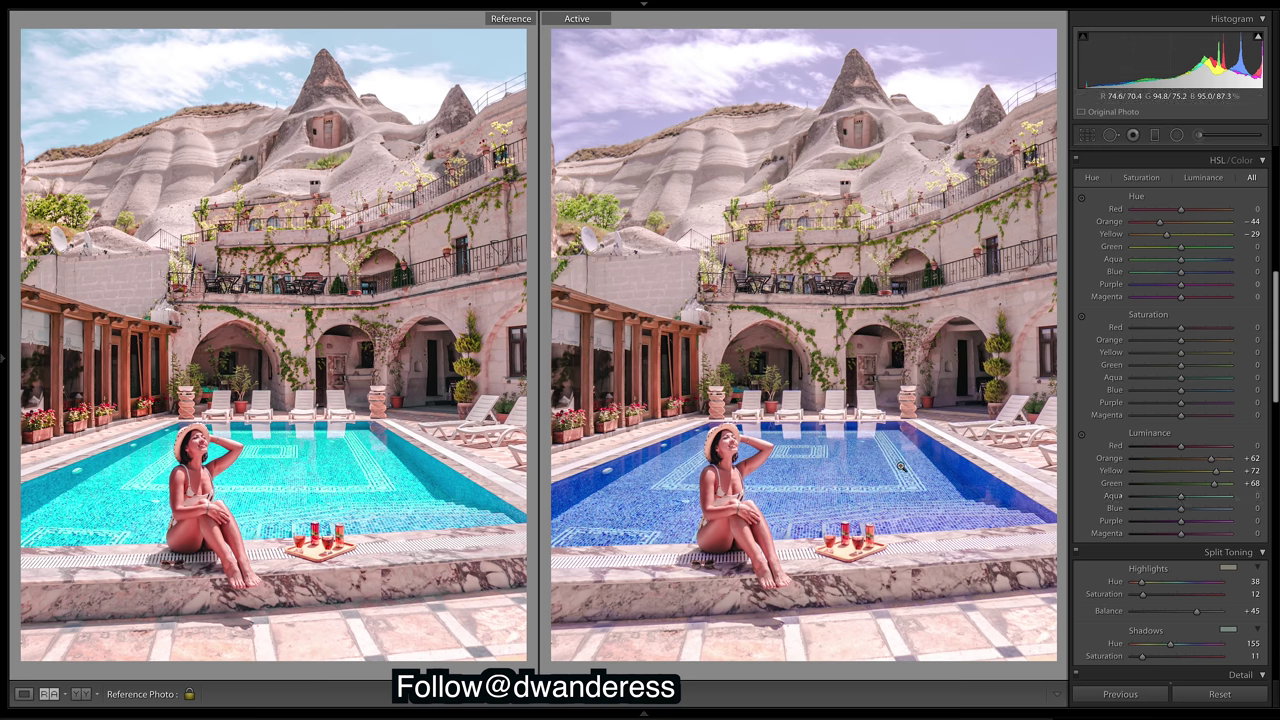
- Set Aqua luminance to +65 and Blue luminance to +34, after resetting a trial Blue darkening
left_click_drag(1216, 500, 1166, 500)
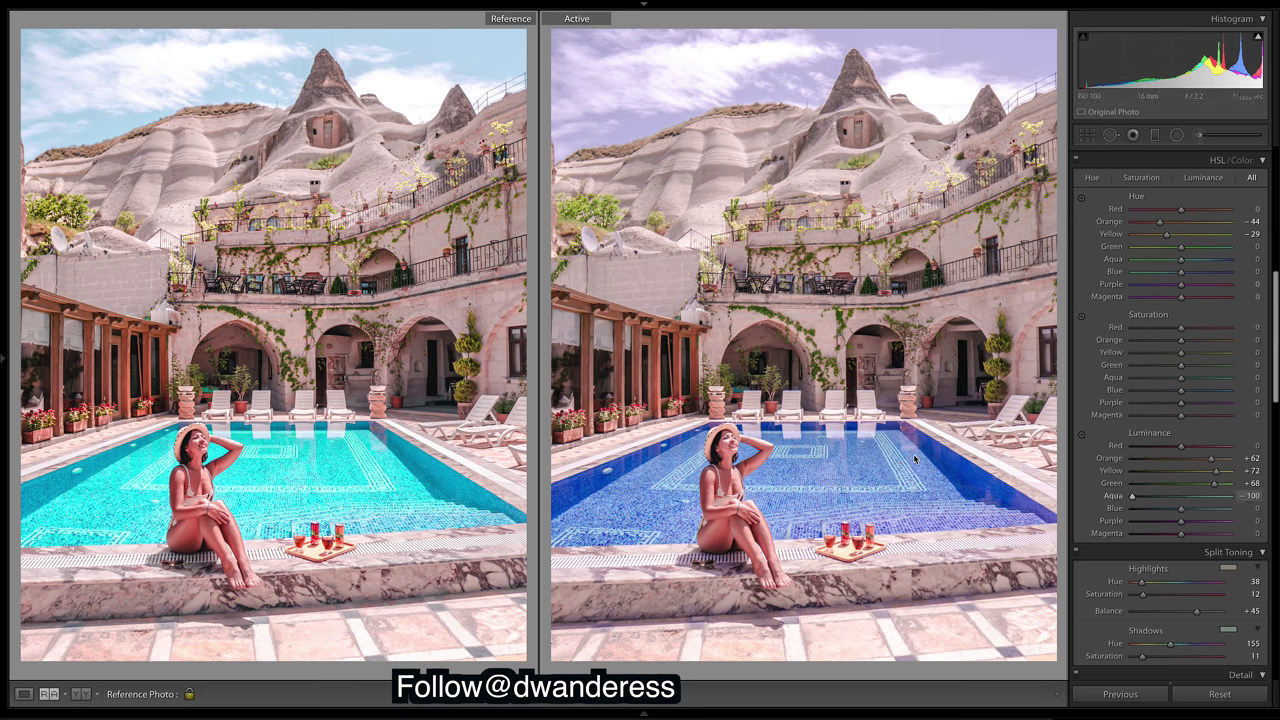
left_click(1215, 507)
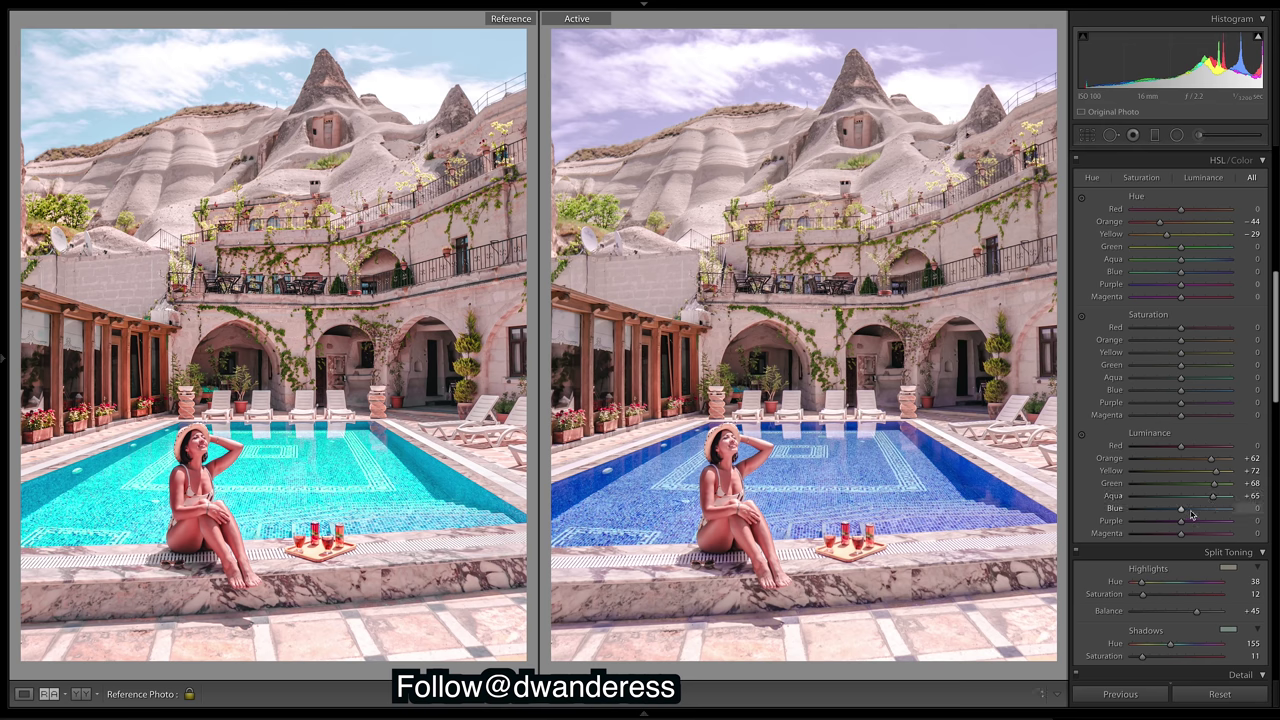
mouse_move(1182, 508)
left_mouse_down()
mouse_move(1214, 508)
mouse_move(1166, 508)
left_mouse_up()
double_click(1166, 508)
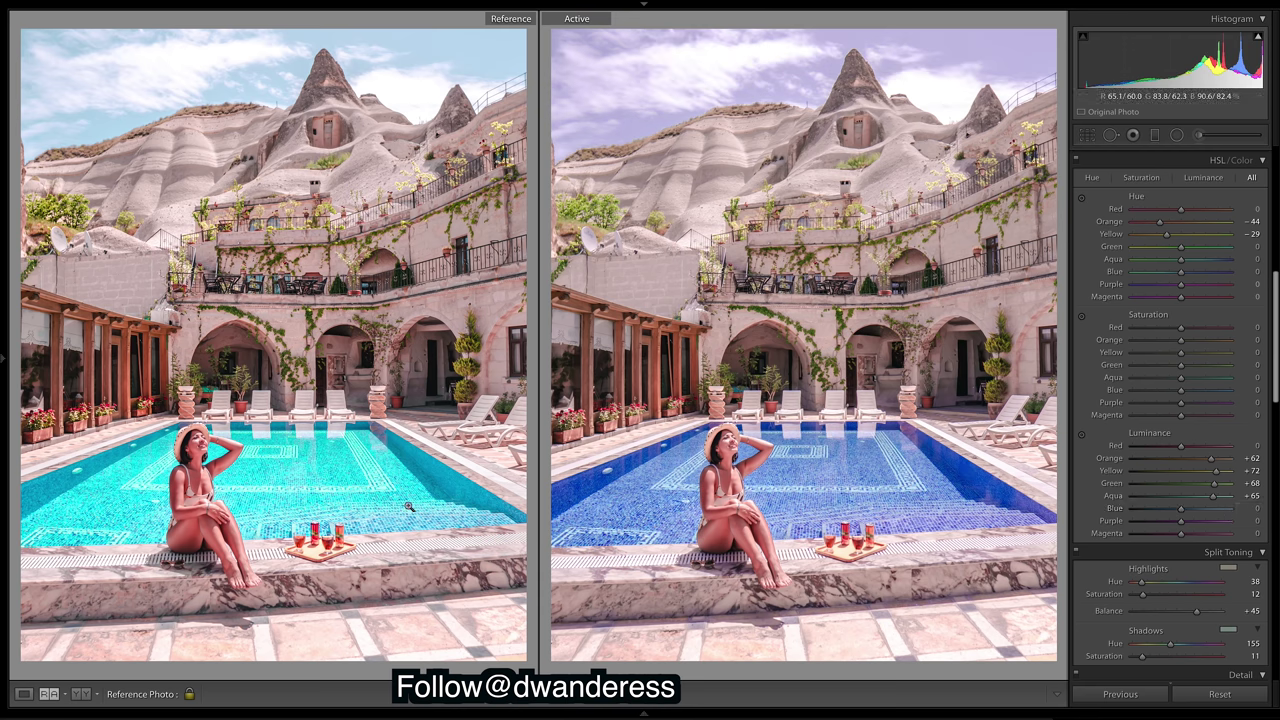
left_click(1211, 510)
left_click_drag(1211, 514, 1181, 527)
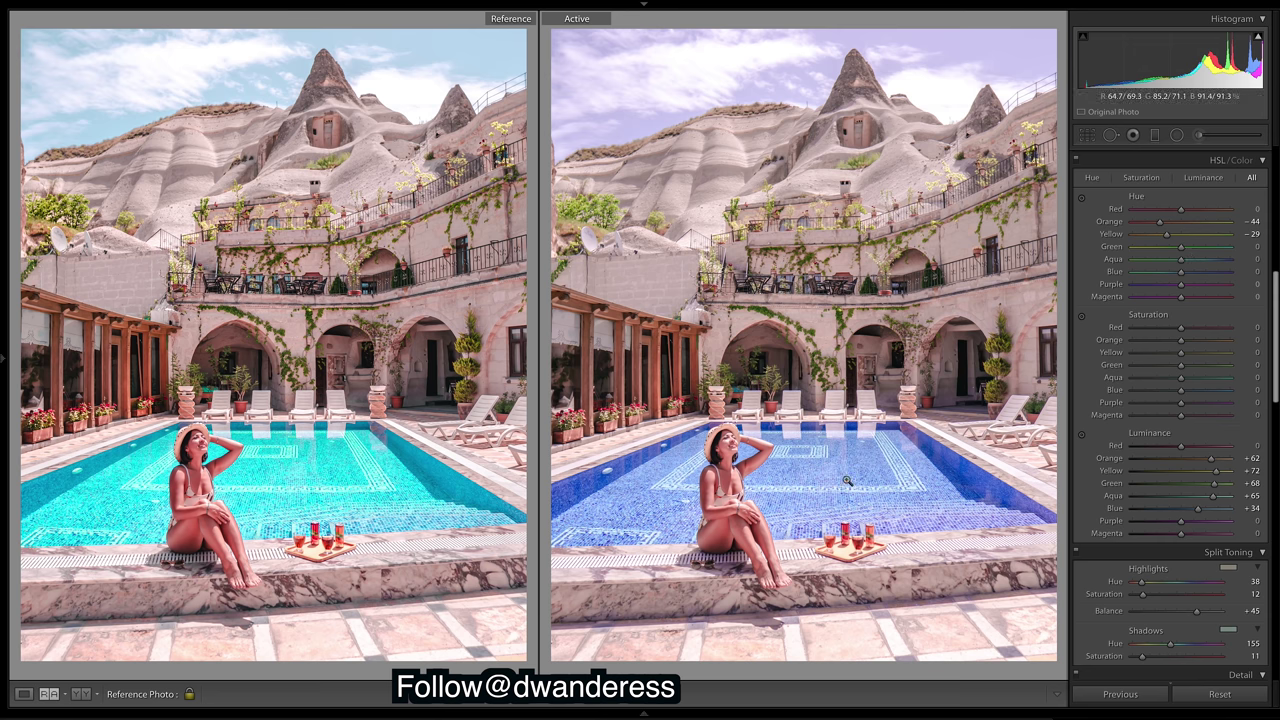
left_click(1249, 271)
- Shift the Blue hue to -63 to push the water toward turquoise
type("92")
left_click_drag(1134, 271, 1163, 280)
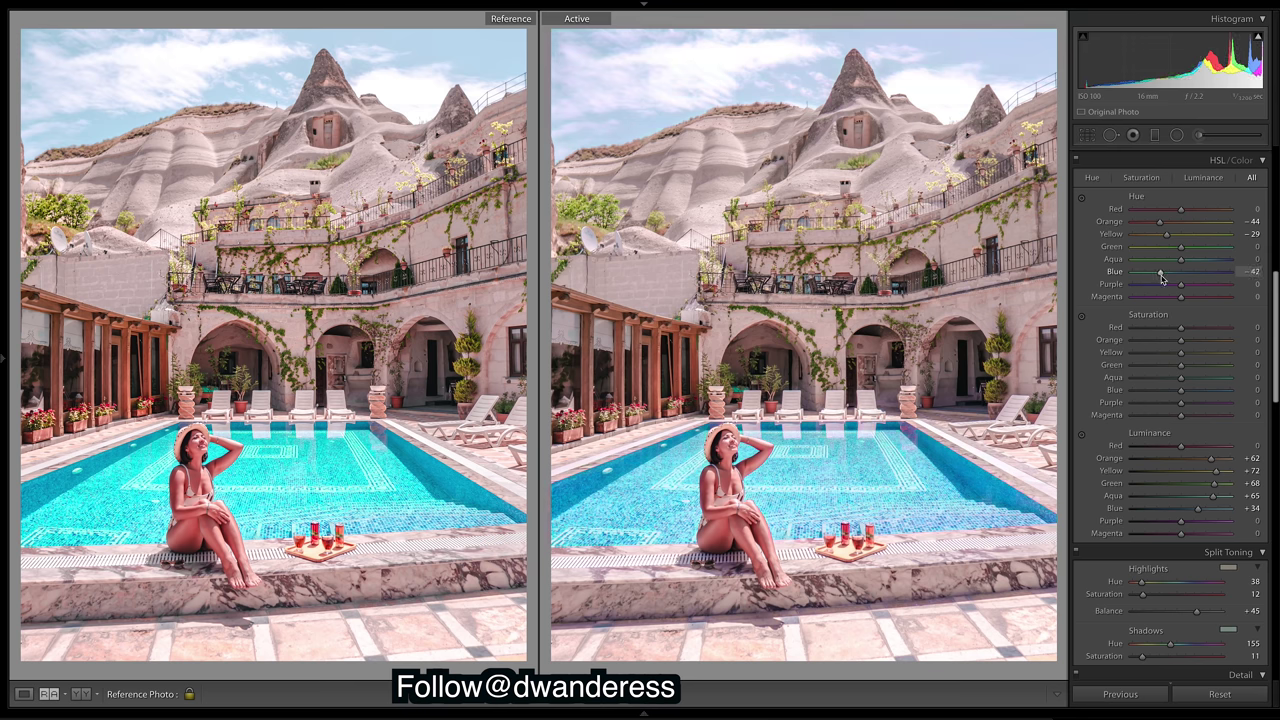
left_click_drag(1161, 278, 1150, 280)
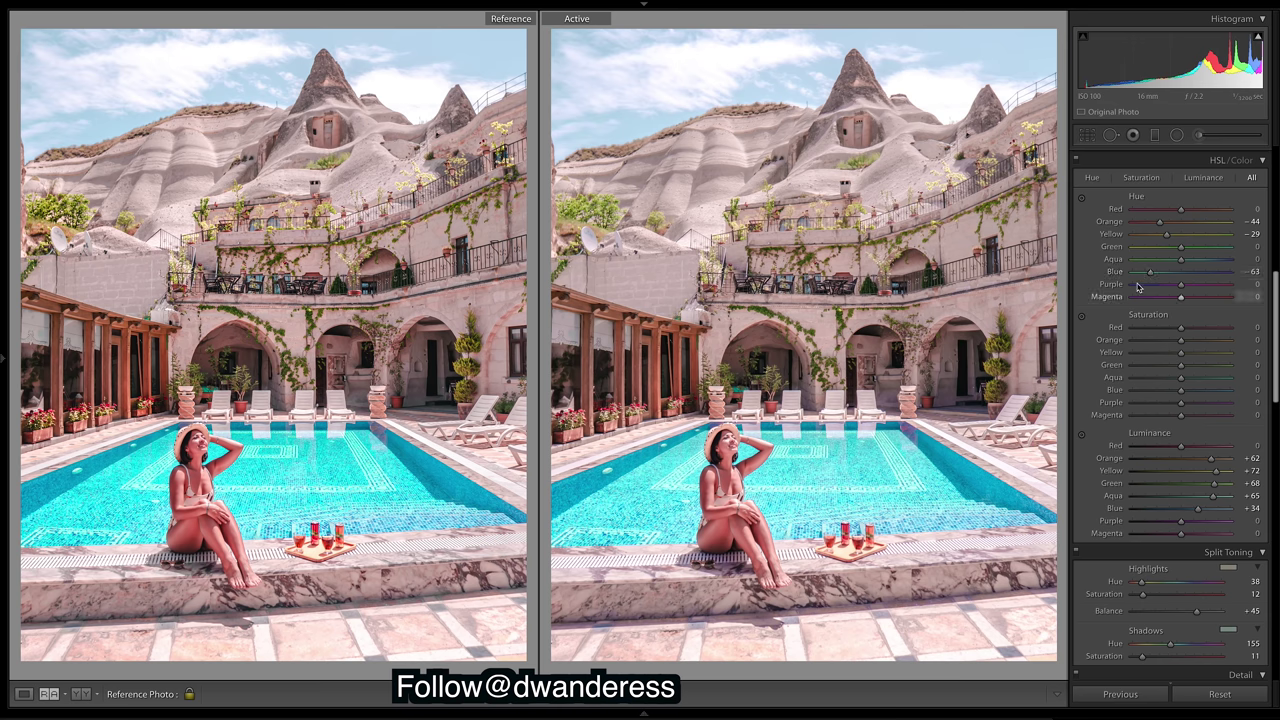
- Set the Aqua hue to -100 after comparing with neutral, and the Green hue to -14
left_click_drag(1180, 260, 1076, 266)
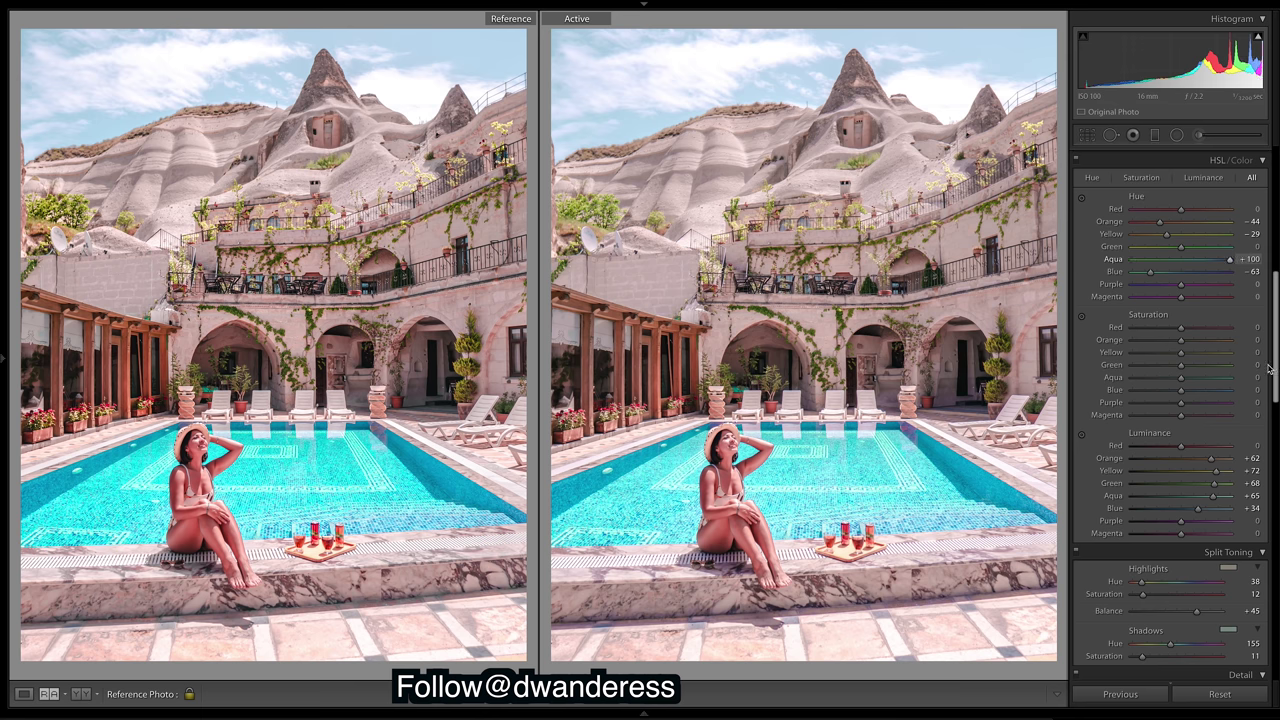
left_click_drag(1229, 259, 1182, 259)
left_click_drag(1186, 262, 773, 258)
left_click_drag(1132, 259, 1180, 260)
left_click_drag(1184, 263, 1132, 260)
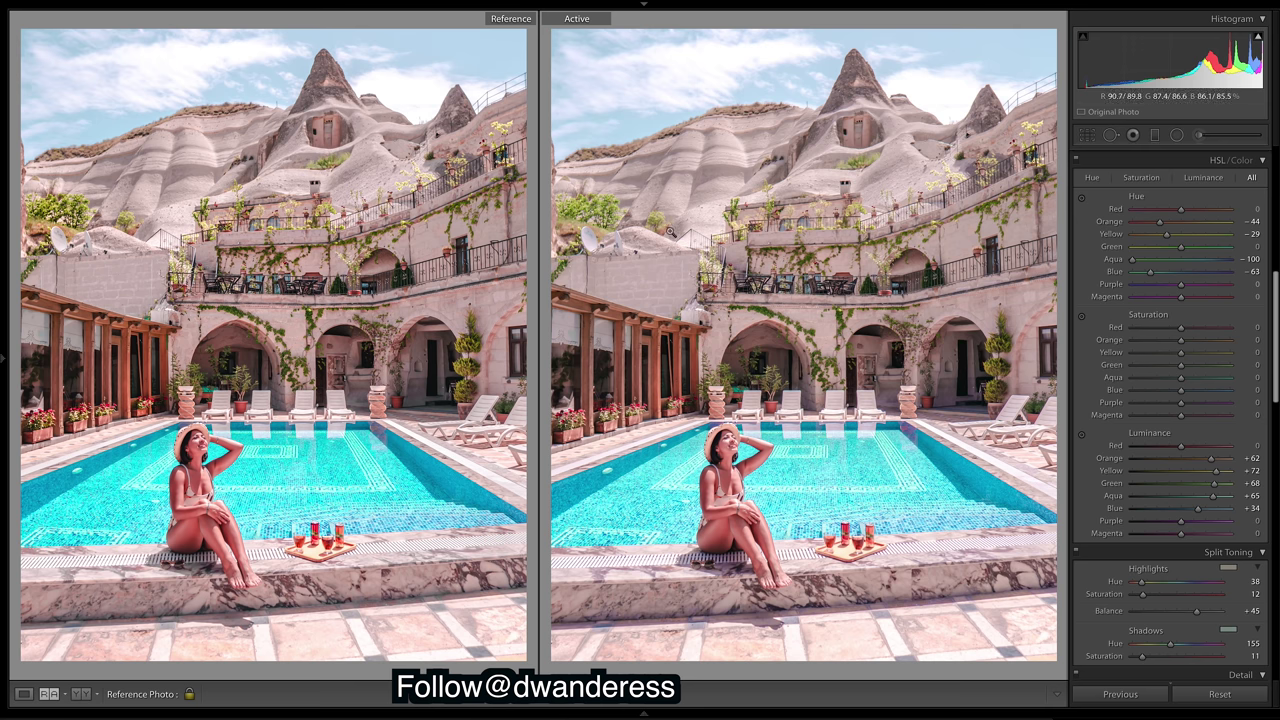
left_click_drag(1181, 250, 1173, 250)
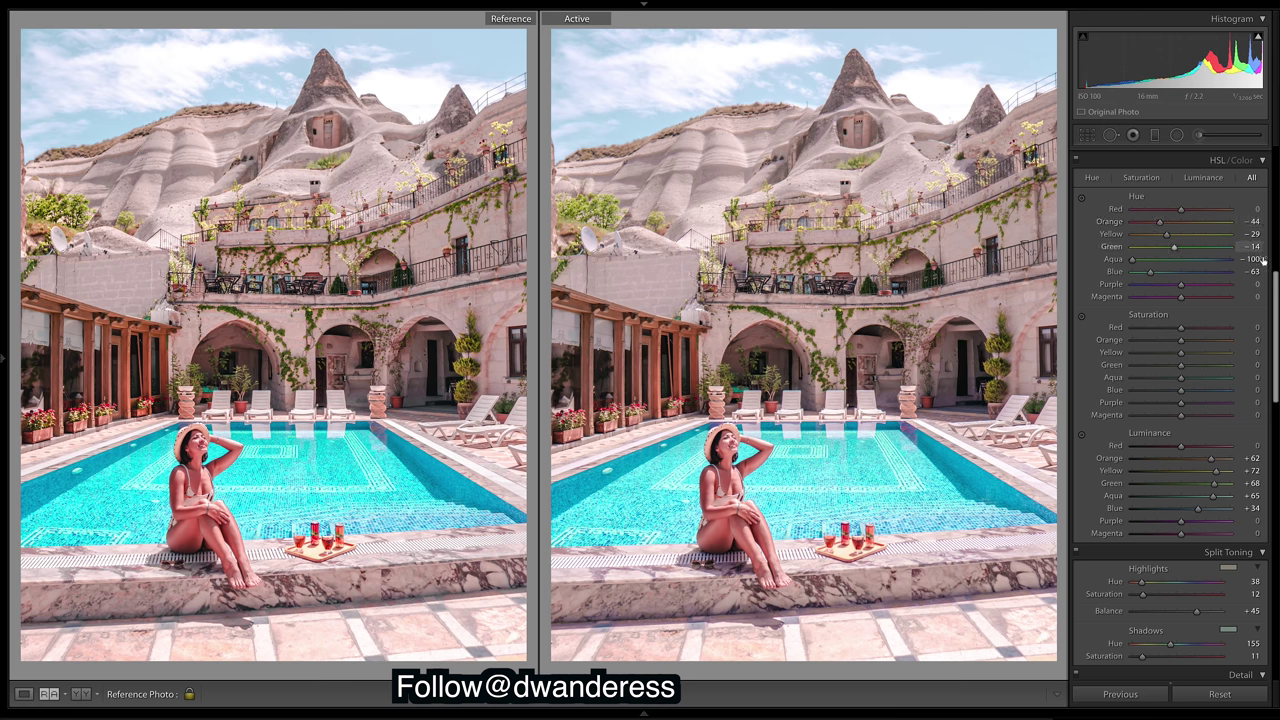
left_click_drag(1274, 309, 1278, 227)
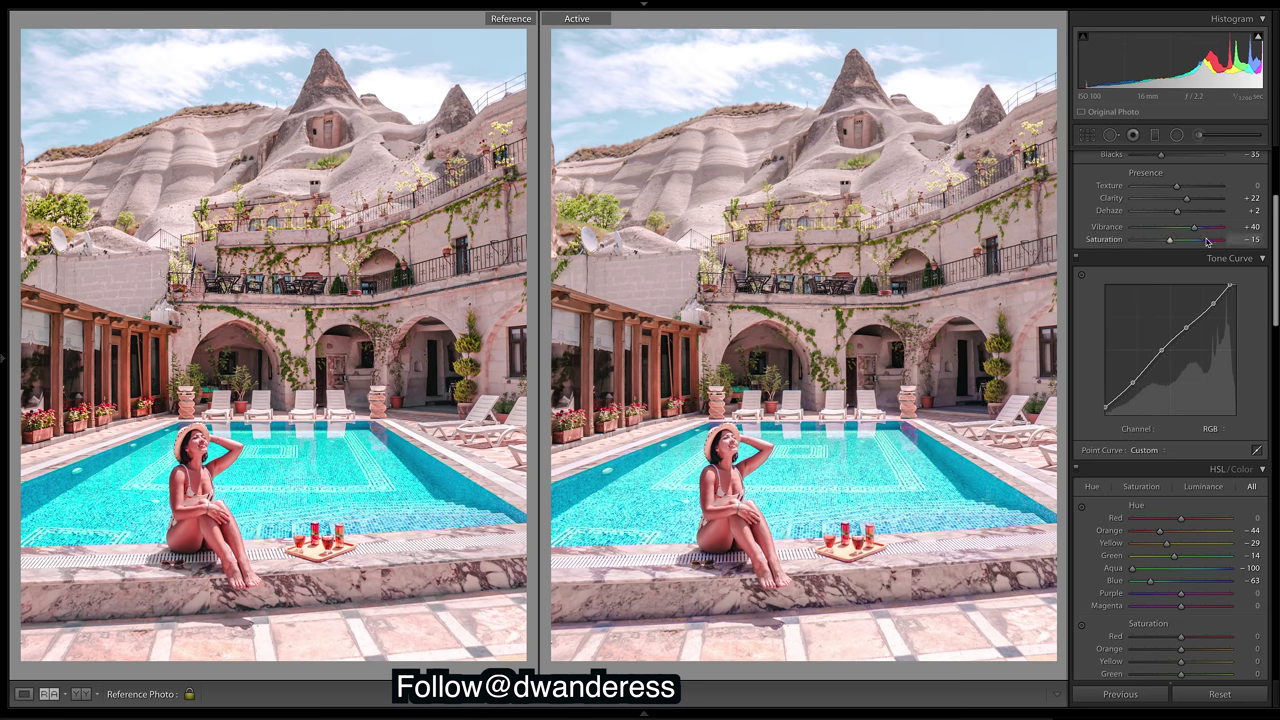
- Raise Orange saturation to +26 and set Red saturation to +10
left_click_drag(1276, 272, 1273, 308)
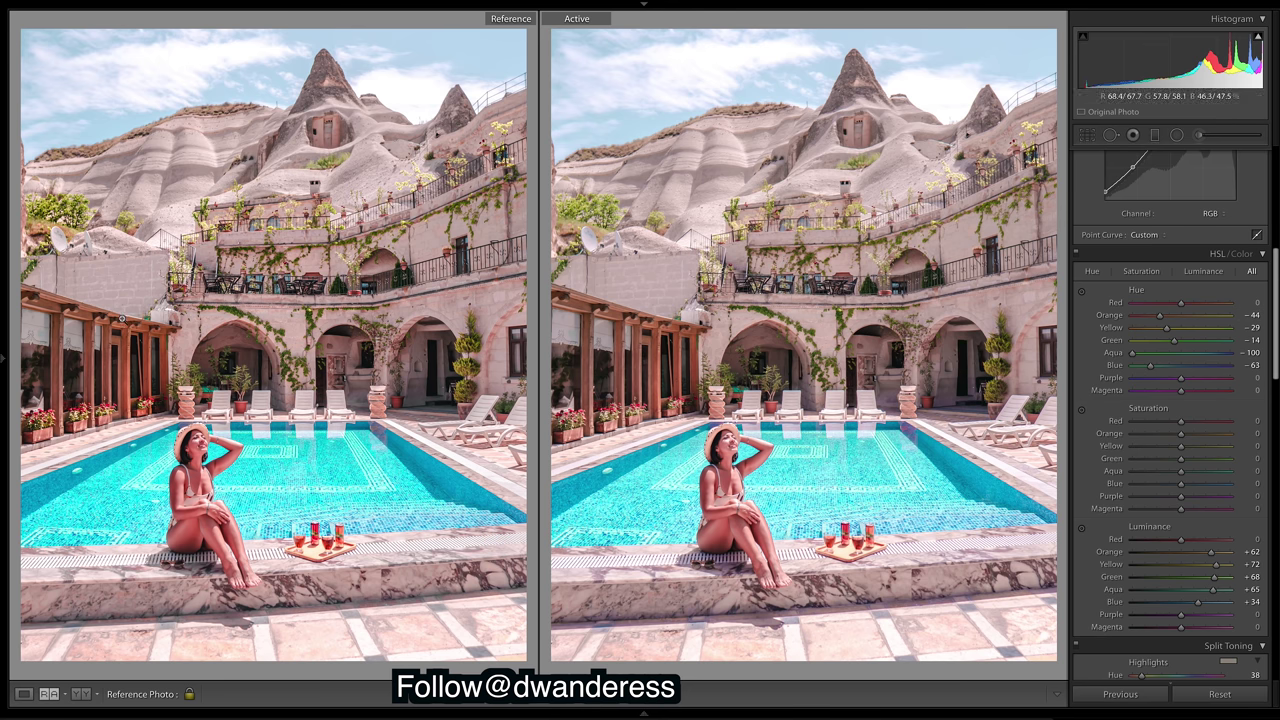
left_click_drag(1183, 438, 1191, 438)
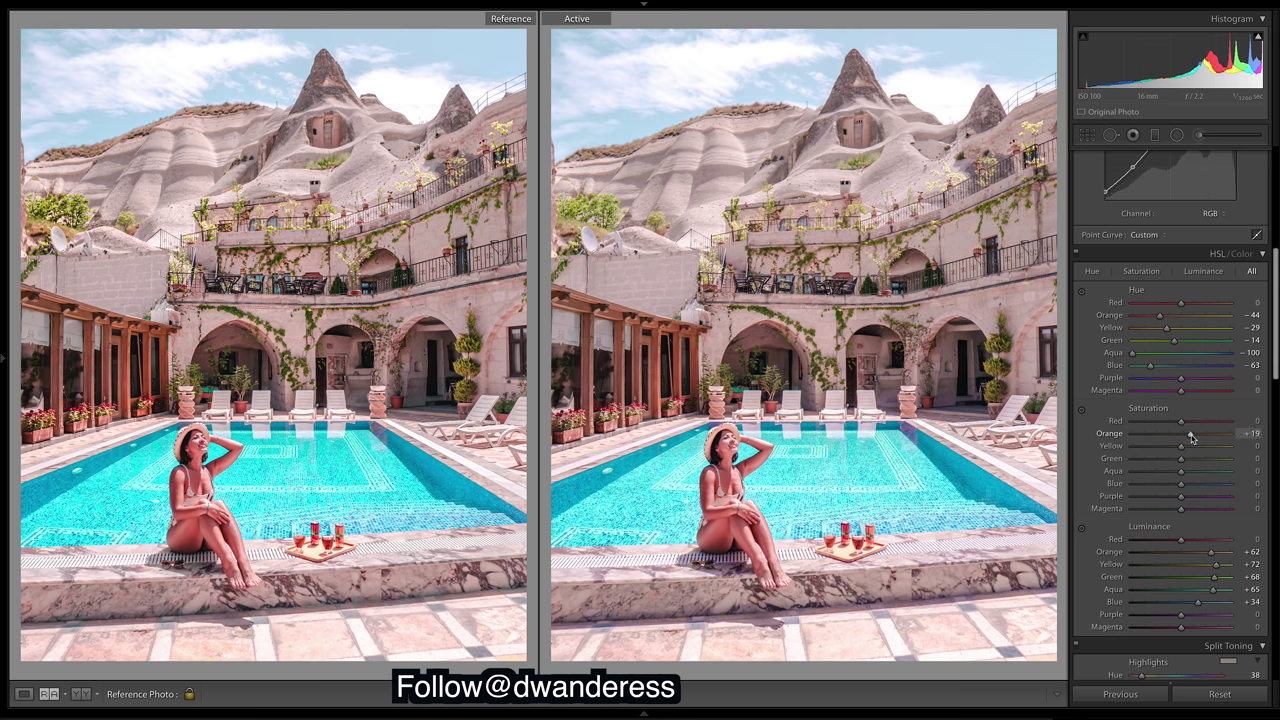
left_click_drag(1191, 438, 1193, 438)
mouse_move(1187, 427)
left_mouse_down()
mouse_move(1132, 423)
mouse_move(1186, 421)
left_mouse_up()
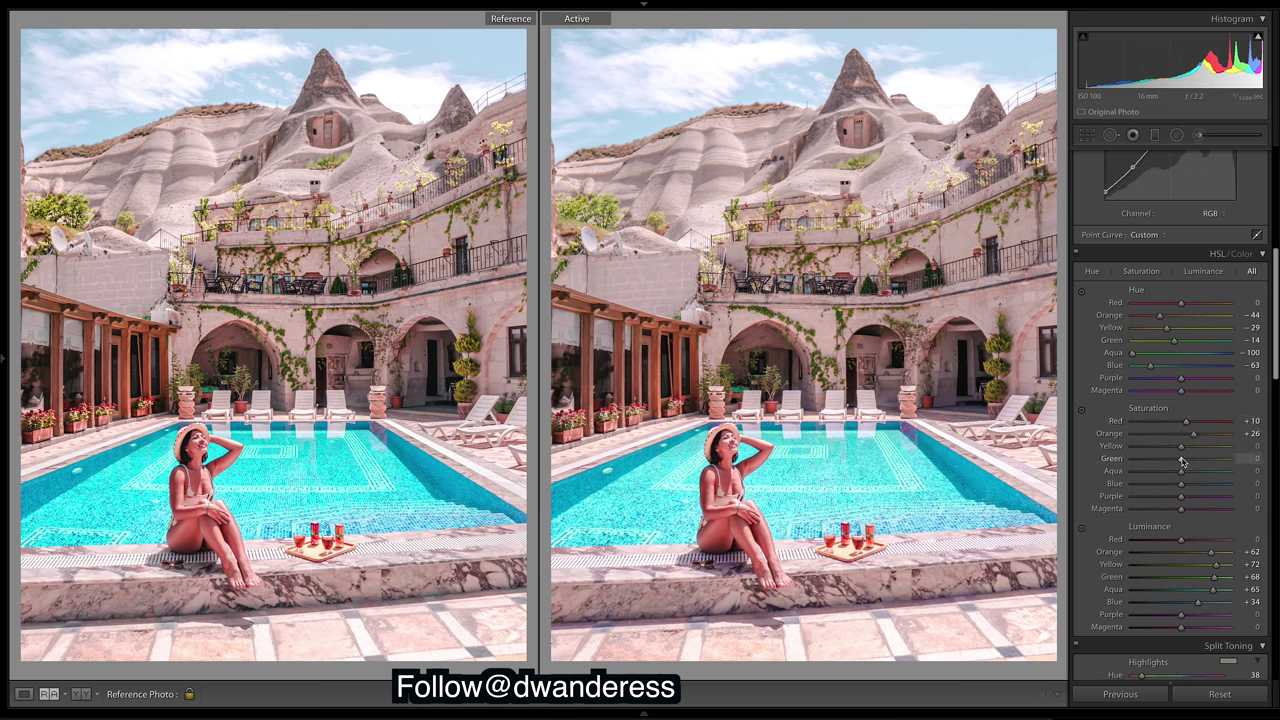
- Set Yellow saturation to +11, then try Green saturation changes and reset Green to 0
left_click_drag(1182, 446, 1244, 447)
left_click_drag(1181, 447, 1184, 447)
left_click_drag(1185, 452, 1186, 453)
left_click_drag(1183, 462, 1146, 462)
left_click_drag(1062, 453, 1230, 458)
left_click_drag(1016, 449, 892, 438)
left_click_drag(1178, 460, 1135, 460)
double_click(1136, 457)
- Lower HSL Green saturation to about -26
left_click_drag(1183, 460, 982, 461)
left_click_drag(1133, 459, 1177, 463)
left_click_drag(1172, 462, 1168, 465)
- Raise Blue saturation to +50 and Aqua saturation to +15
mouse_move(1183, 488)
left_mouse_down()
mouse_move(1207, 490)
mouse_move(1189, 489)
left_mouse_up()
double_click(1189, 489)
left_click_drag(1181, 488, 1209, 489)
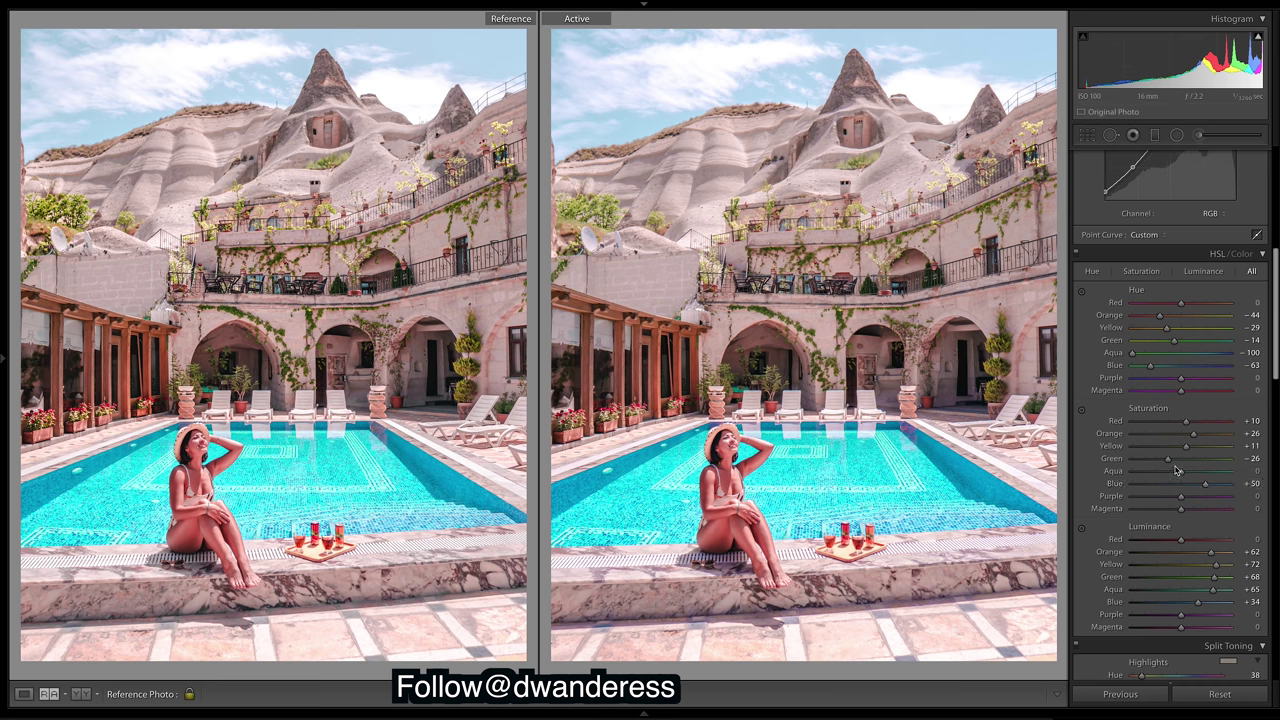
left_click_drag(1183, 477, 1222, 487)
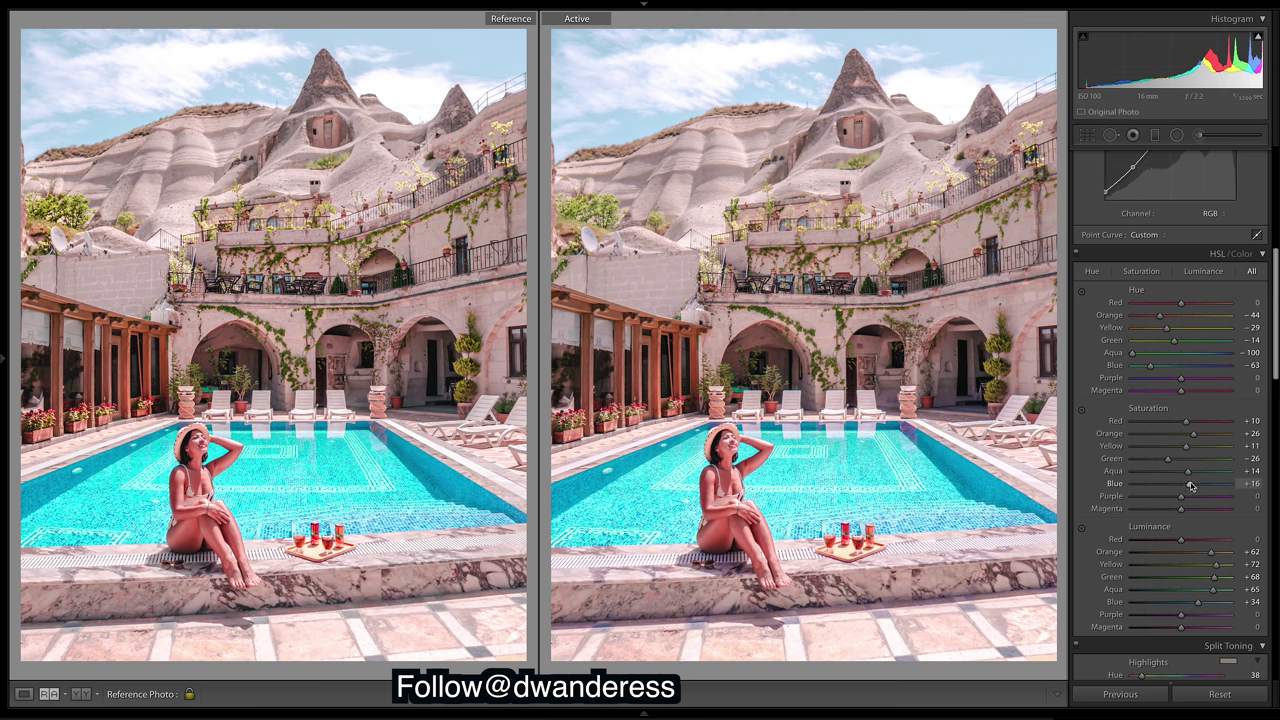
key("ctrl+z")
left_click_drag(1188, 473, 1190, 474)
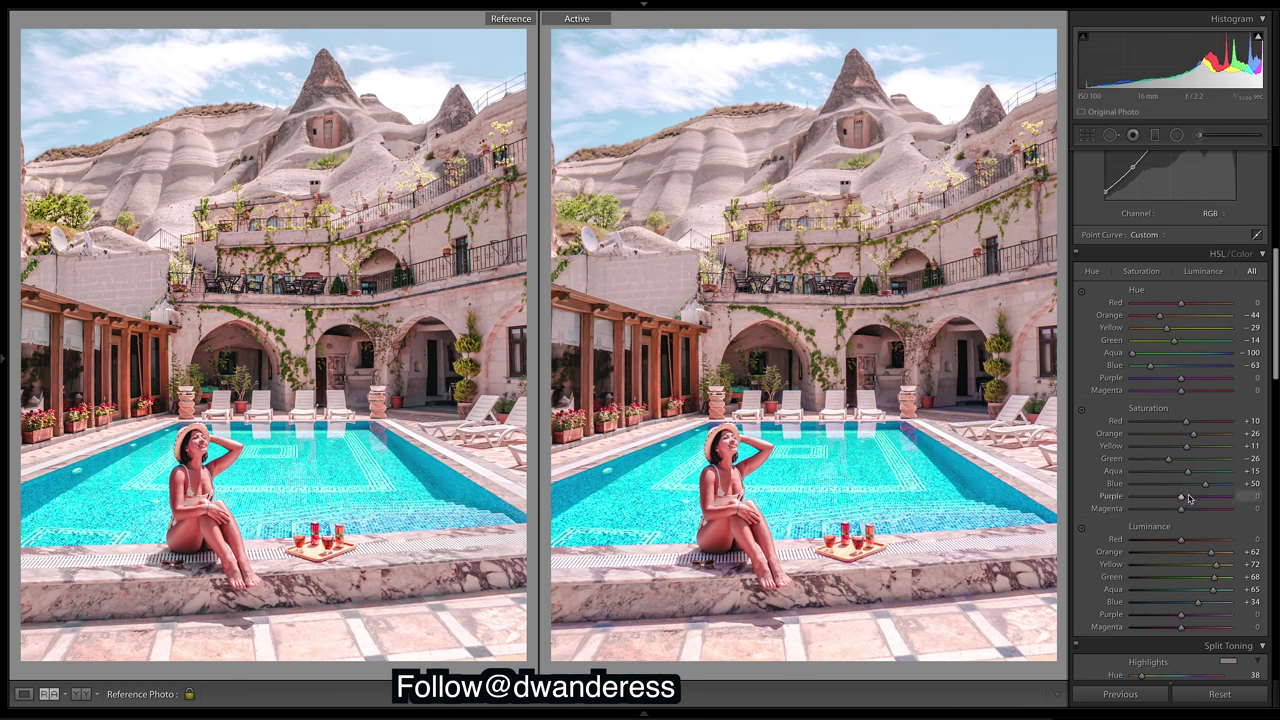
- Strongly desaturate the purples, setting Purple saturation to -80
mouse_move(1182, 498)
left_mouse_down()
mouse_move(1240, 498)
mouse_move(1179, 497)
left_mouse_up()
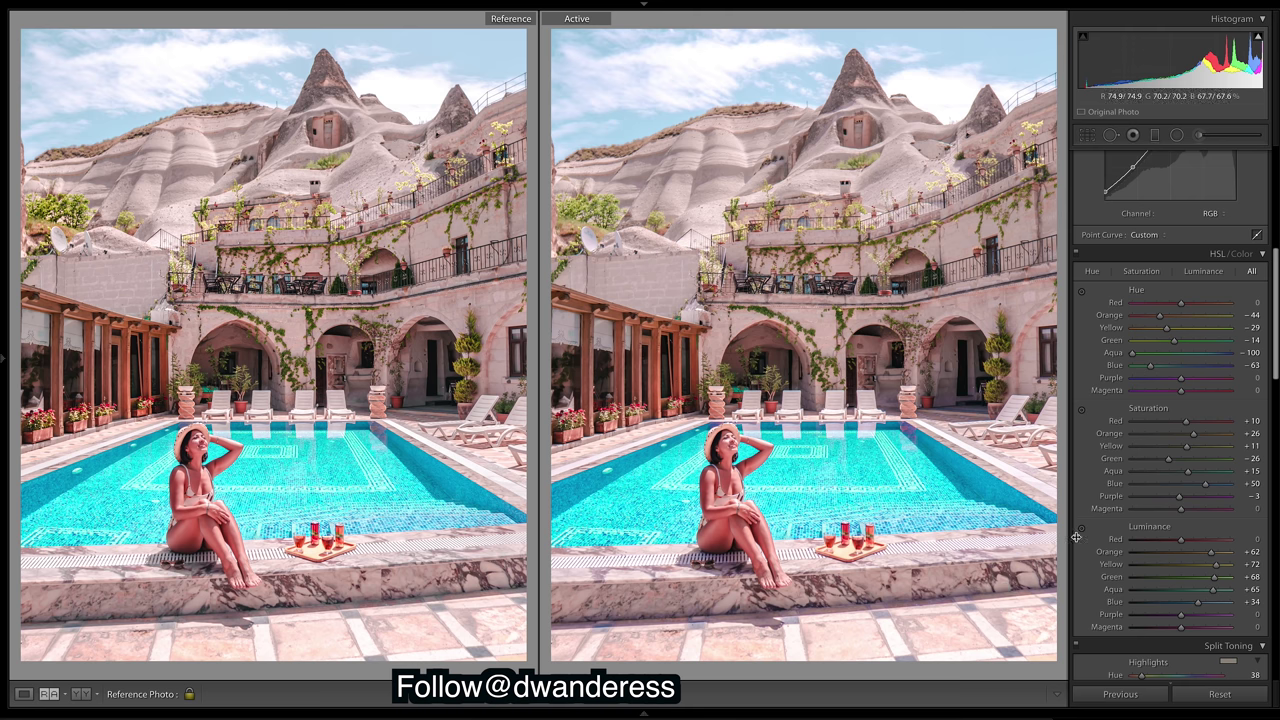
left_click_drag(1179, 497, 818, 491)
left_click_drag(1131, 497, 1183, 497)
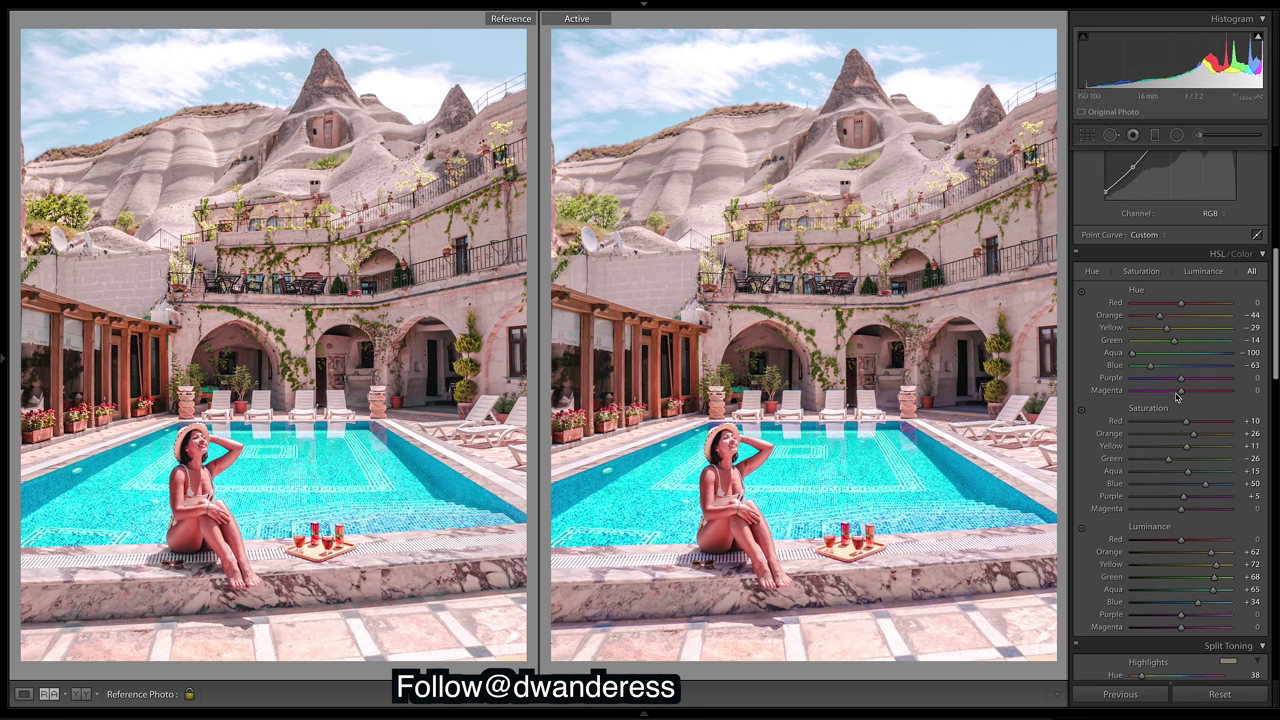
left_click_drag(1185, 496, 1230, 496)
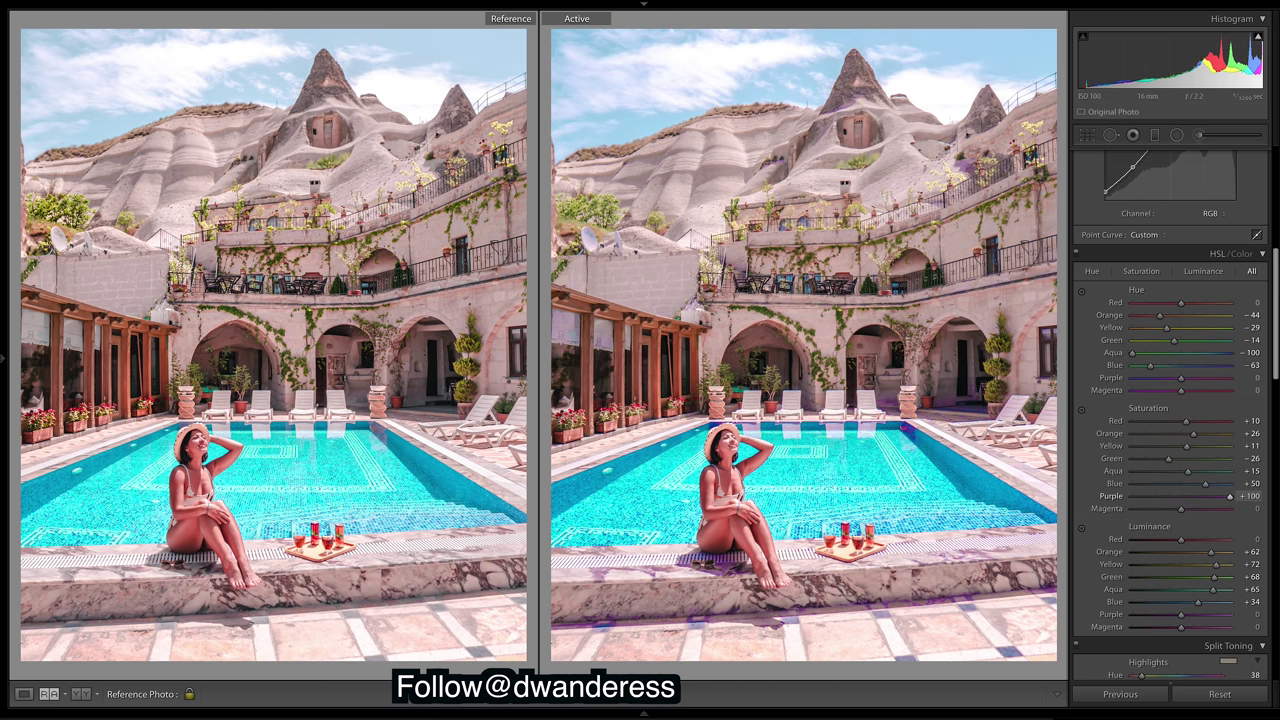
left_click_drag(1230, 496, 1140, 510)
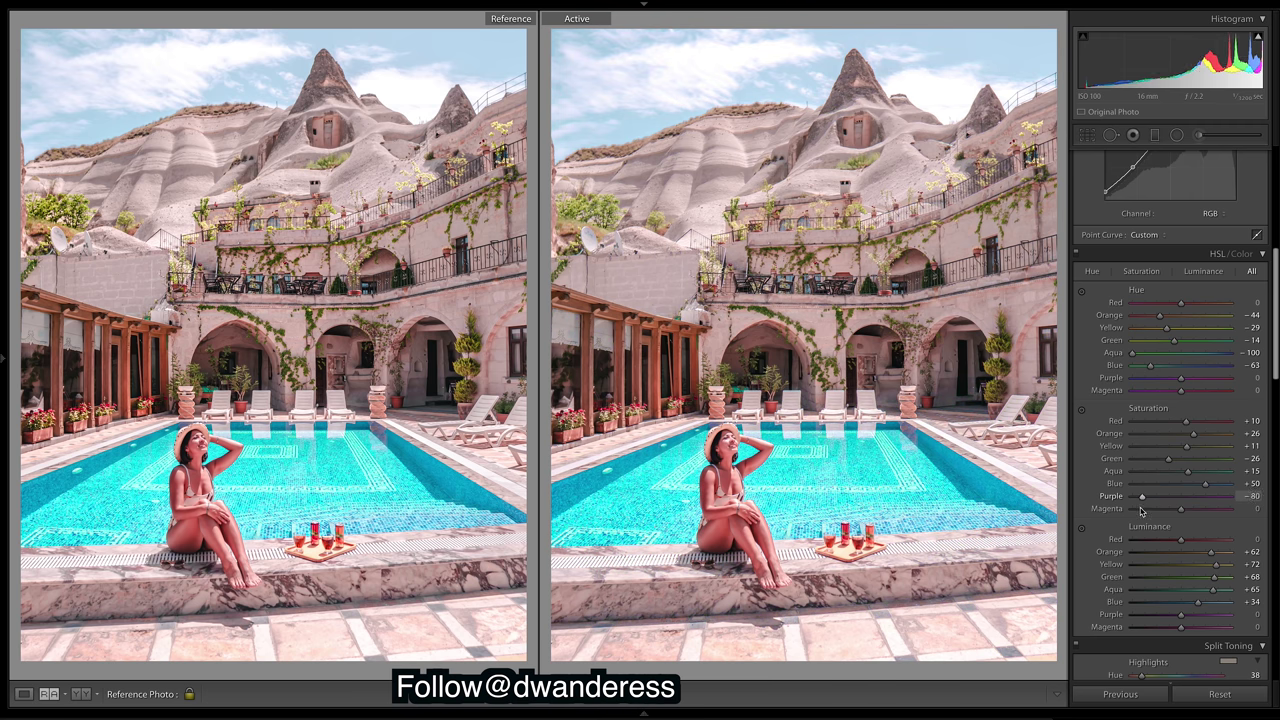
left_click_drag(1140, 511, 1142, 512)
- Try desaturating Magenta, then undo it so Magenta stays at 0
left_click_drag(1141, 511, 1189, 515)
double_click(1189, 515)
left_click_drag(1182, 510, 1116, 511)
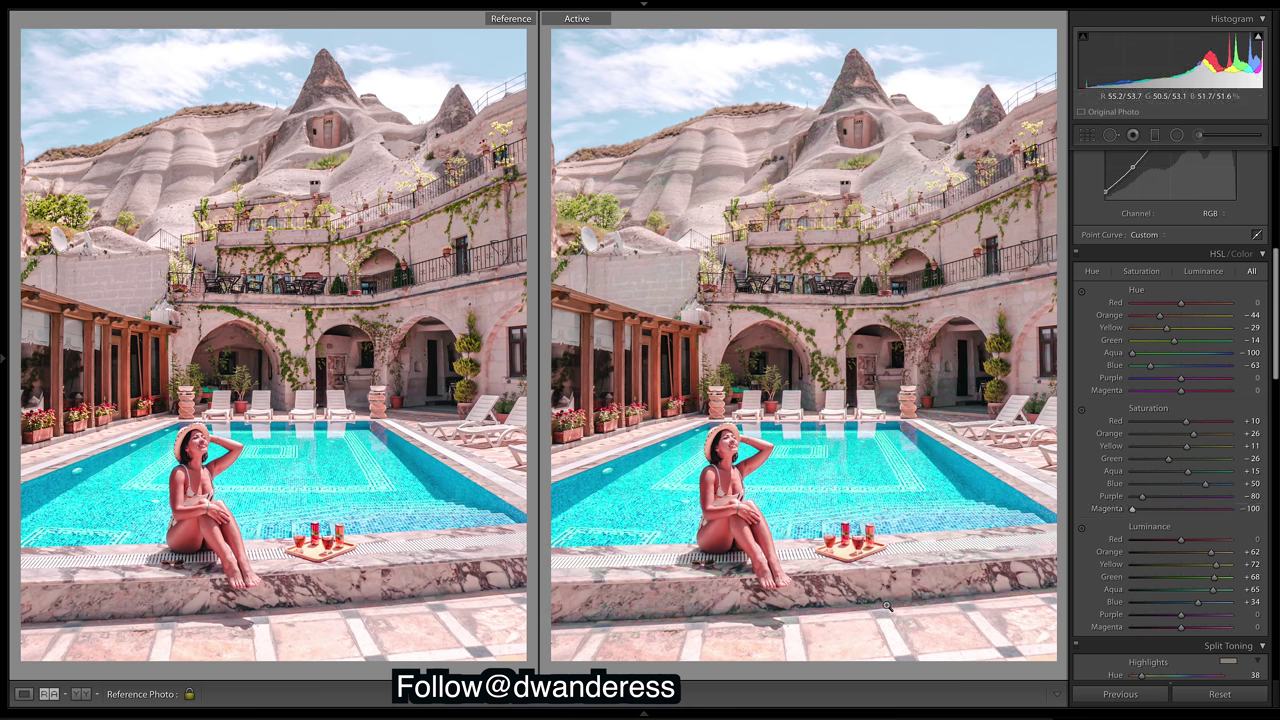
mouse_move(1230, 717)
key("ctrl+z")
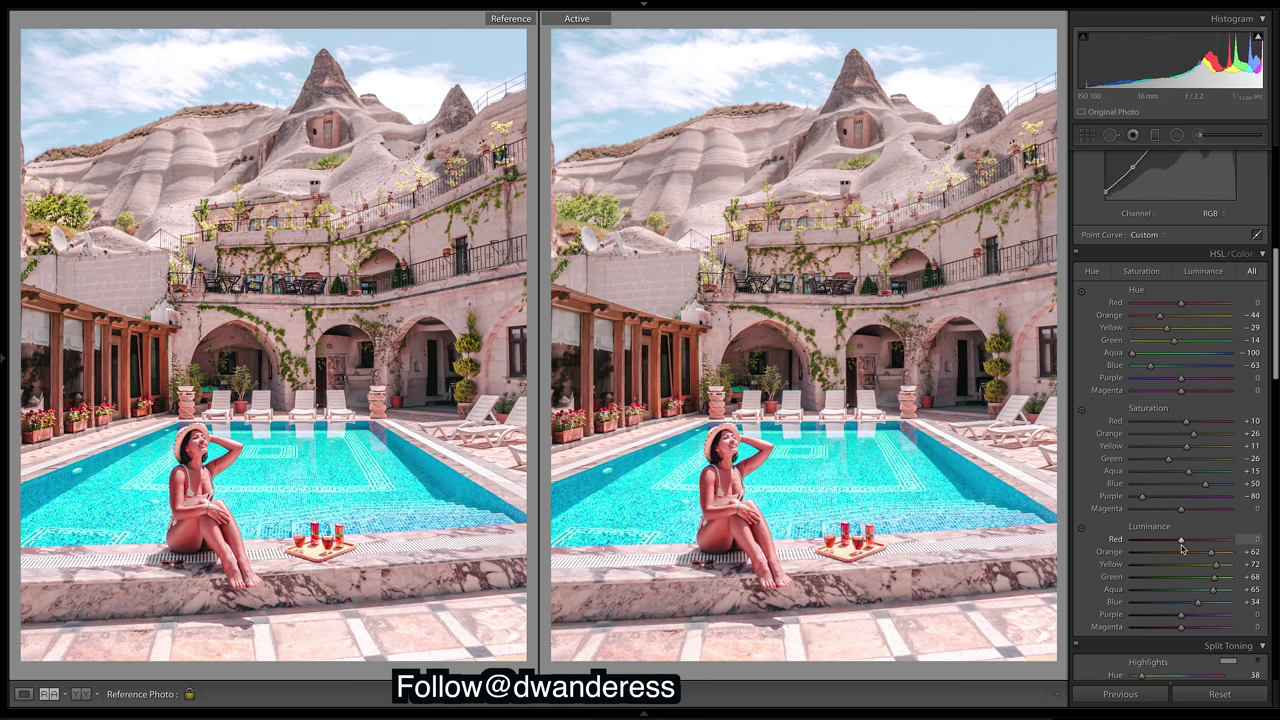
- Set HSL Luminance Red to +5 and Purple to -28
left_click_drag(1182, 543, 1186, 543)
left_click_drag(1276, 364, 1274, 378)
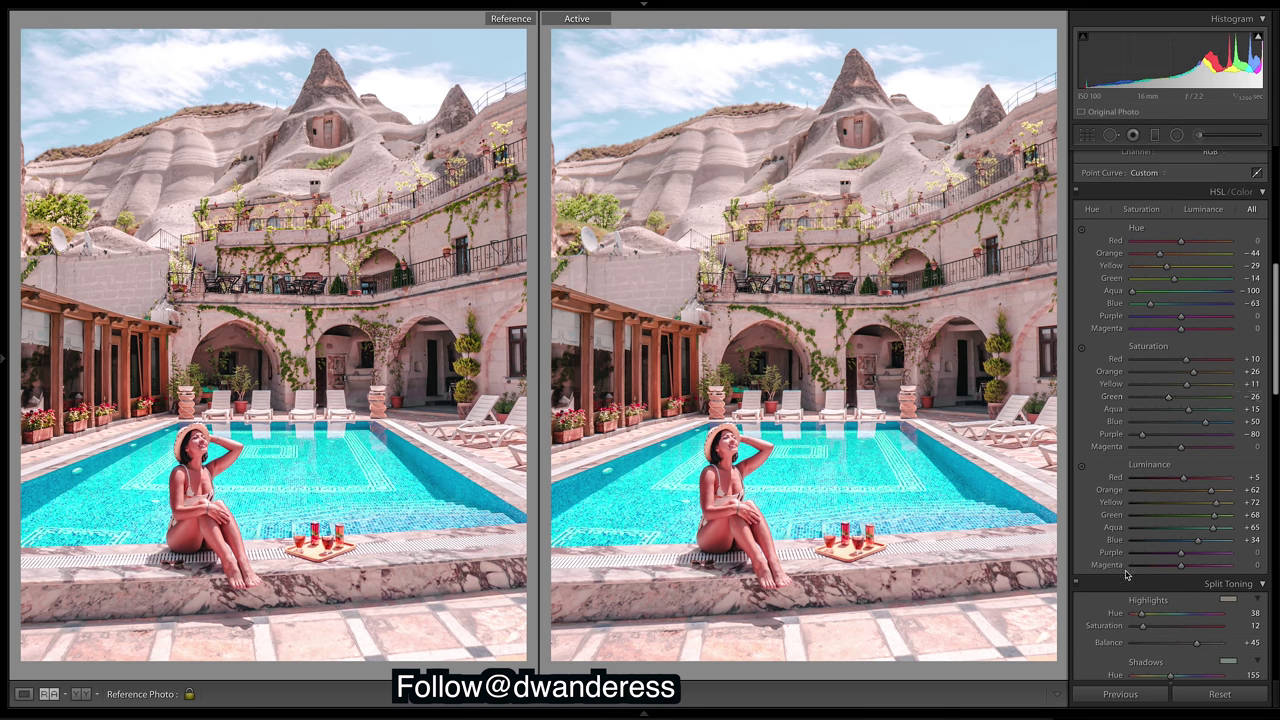
mouse_move(1181, 553)
left_mouse_down()
mouse_move(1168, 555)
mouse_move(1179, 557)
left_mouse_up()
left_click_drag(1275, 349, 1275, 190)
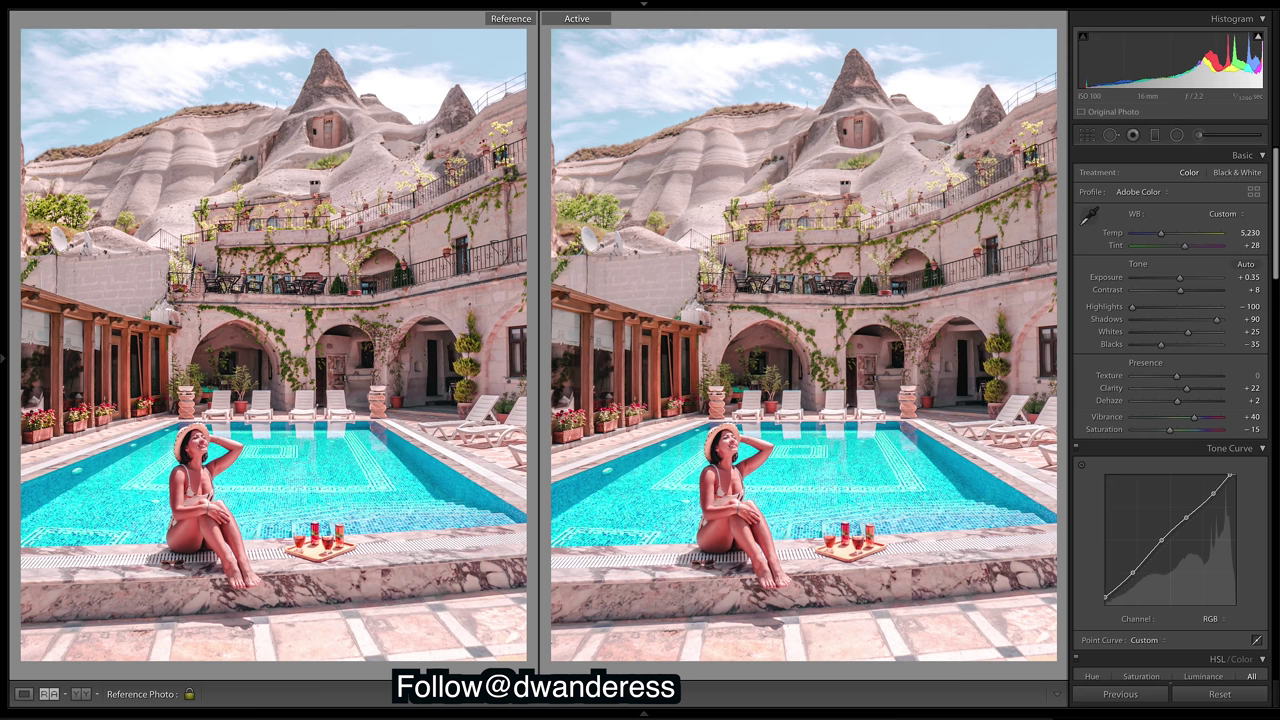
left_click(1178, 135)
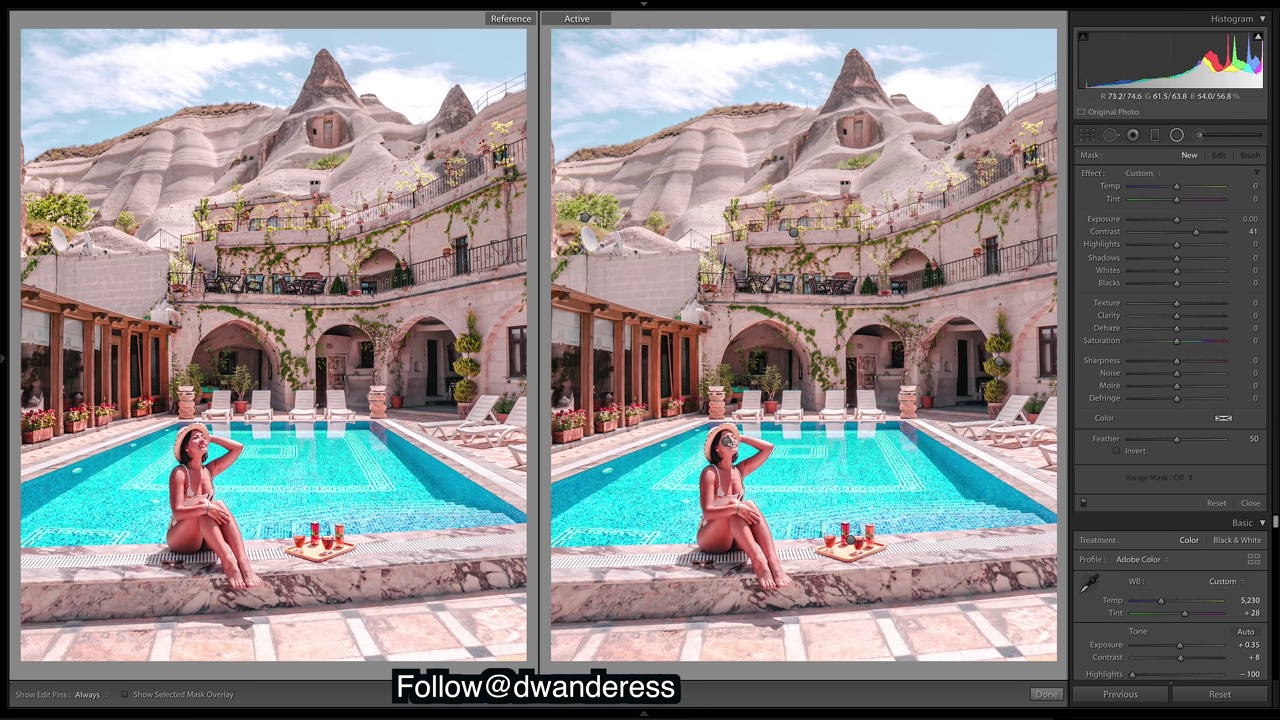
left_click(727, 442)
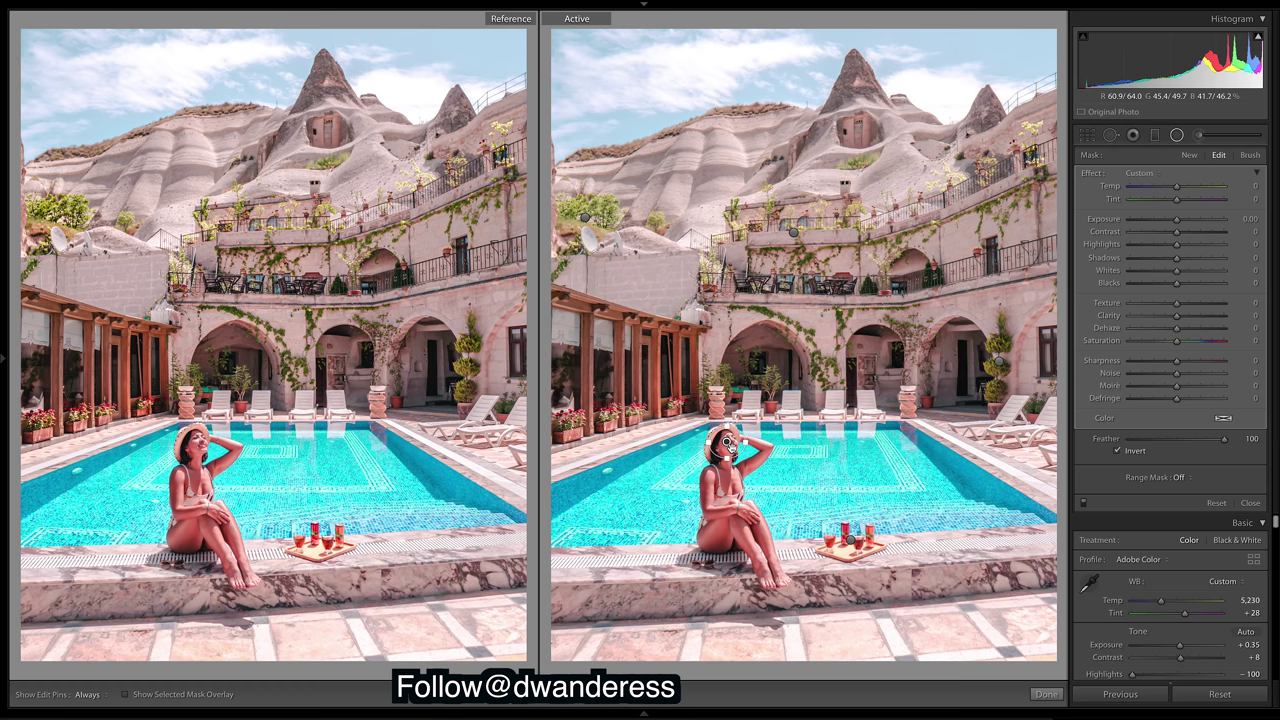
left_click(793, 232)
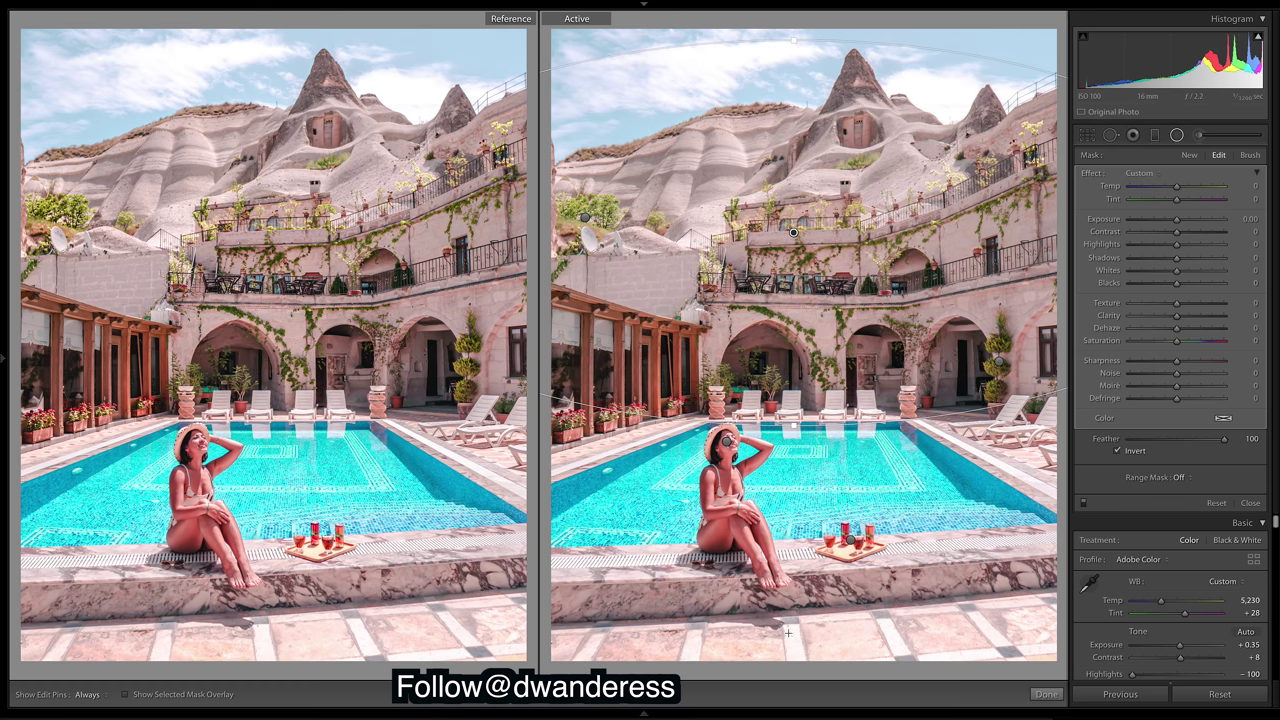
left_click(124, 694)
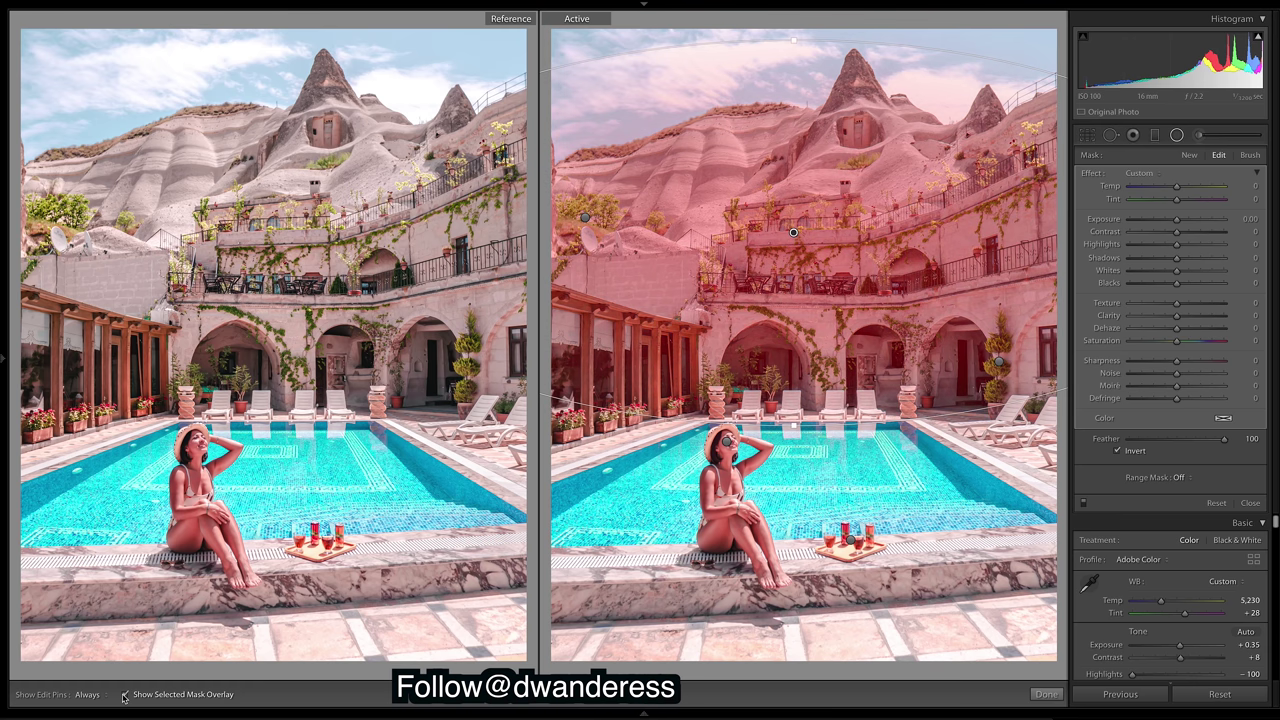
left_click(124, 694)
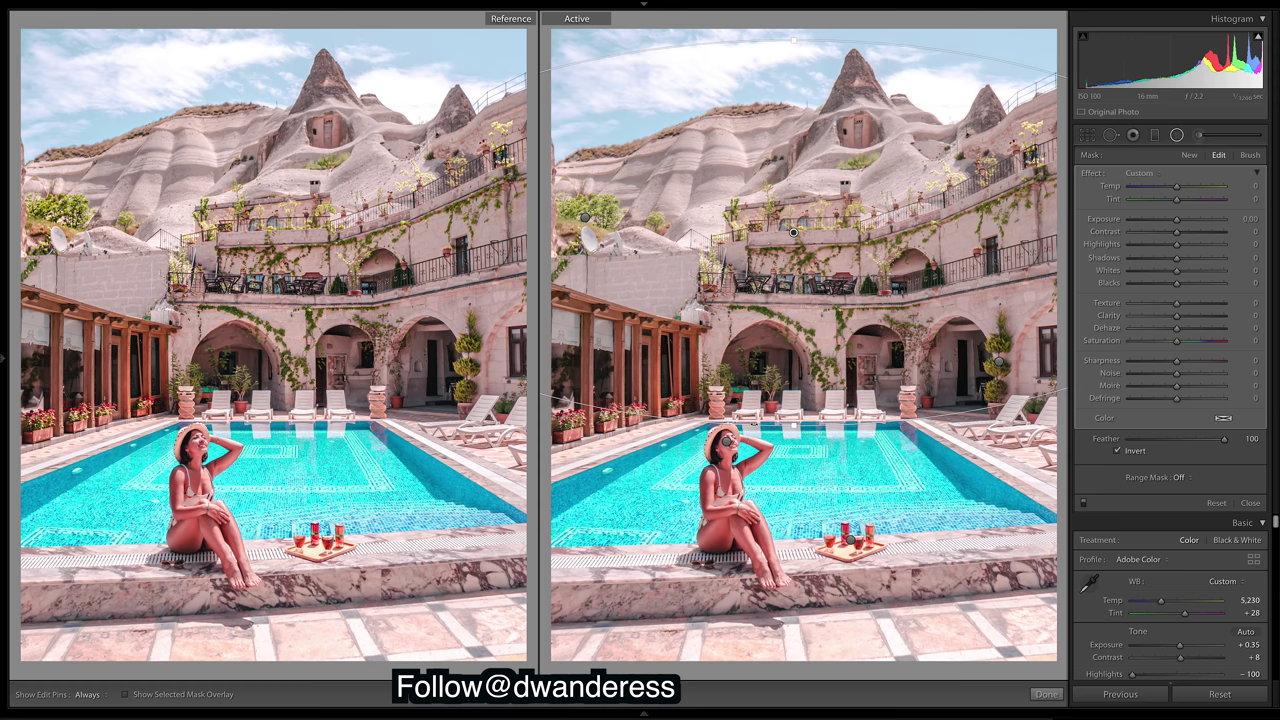
mouse_move(1196, 311)
left_mouse_down()
mouse_move(1214, 305)
mouse_move(1212, 318)
left_mouse_up()
- Give the first radial mask Texture 43, Clarity 11, Saturation about 21; add a radial on the upper-left greenery
left_click_drag(1210, 305, 1193, 306)
left_click_drag(1189, 321, 1184, 318)
left_click_drag(1179, 346, 1190, 347)
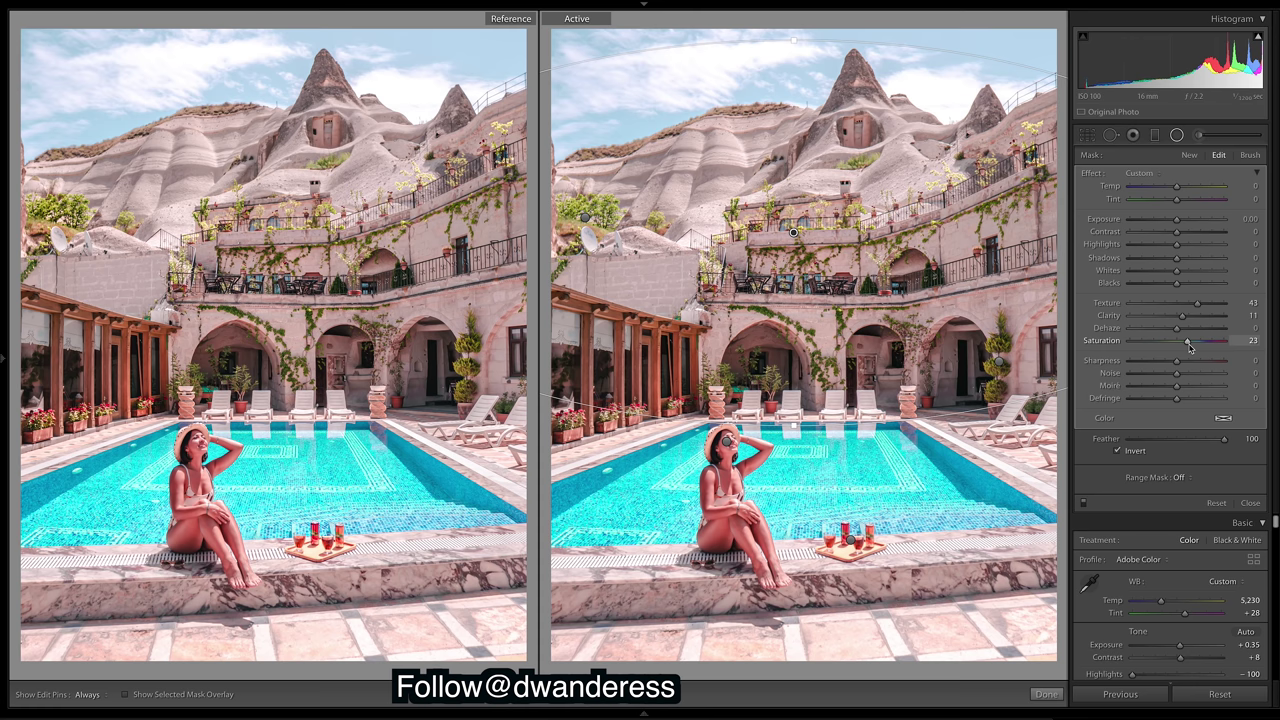
left_click_drag(1190, 347, 1189, 347)
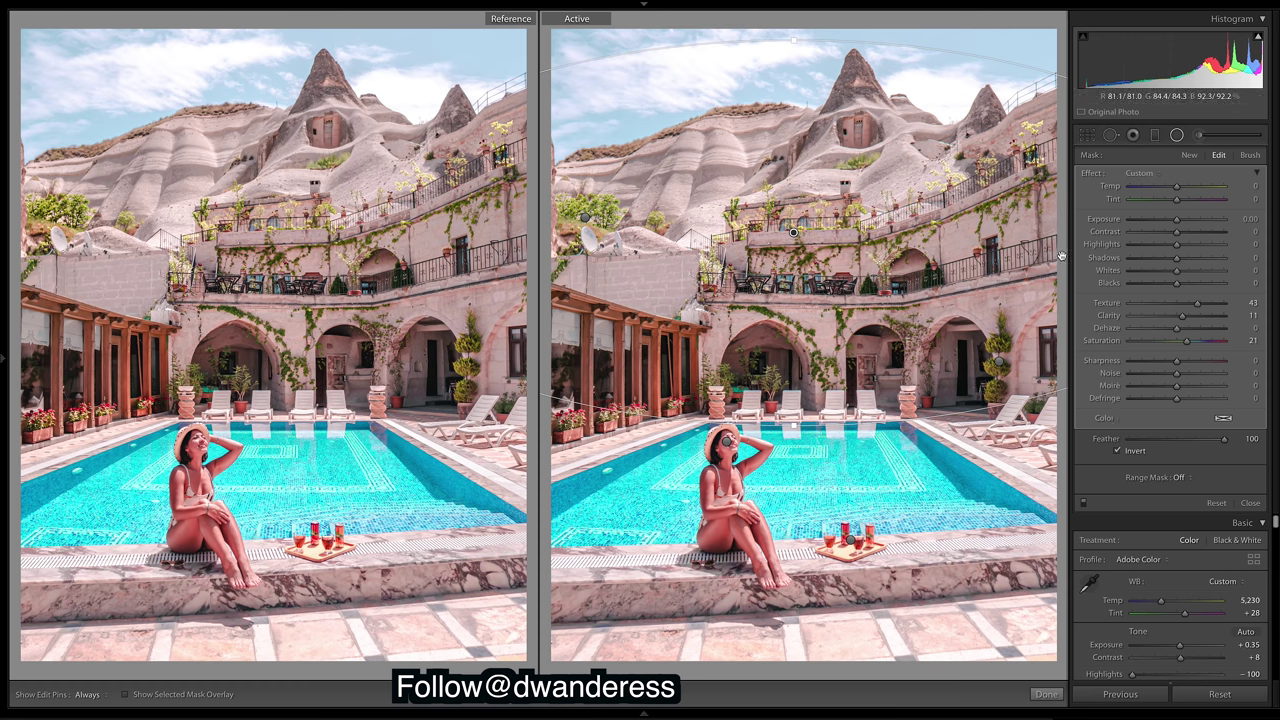
left_click(585, 218)
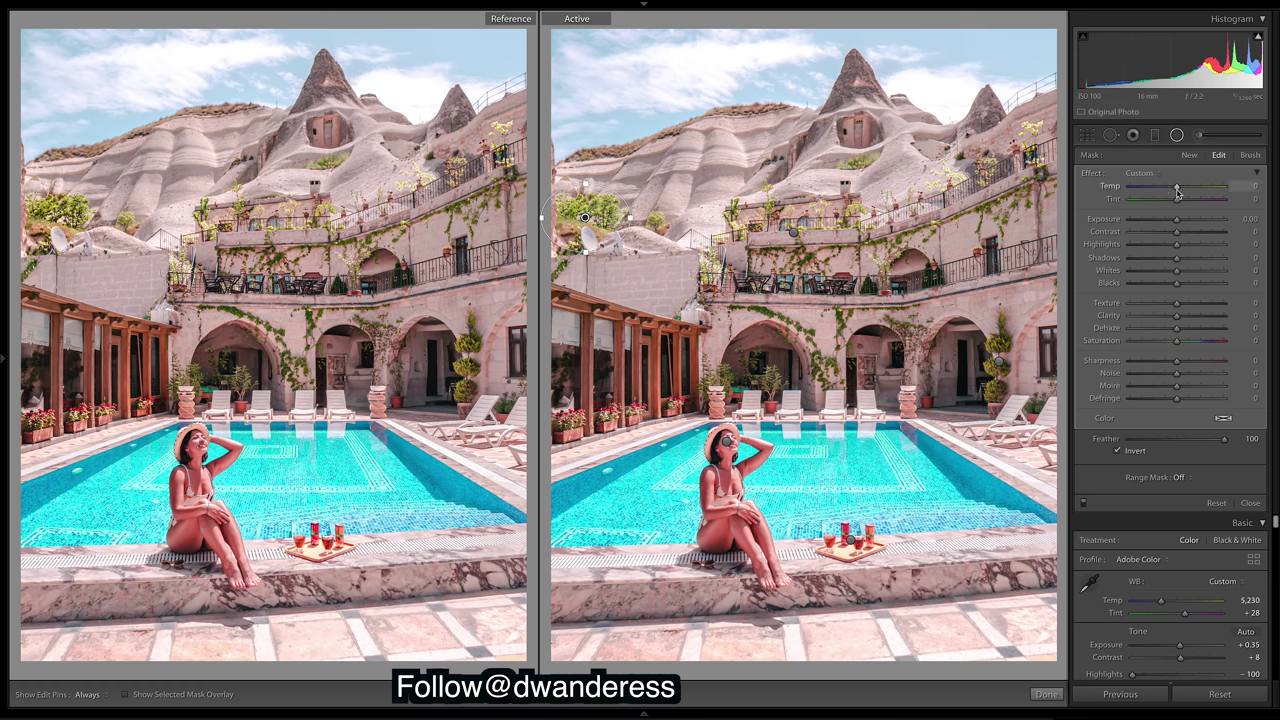
- Set the greenery mask to Temp 19 and Clarity 100, then draw a radial mask around the right-hand plant
left_click_drag(1177, 193, 1186, 193)
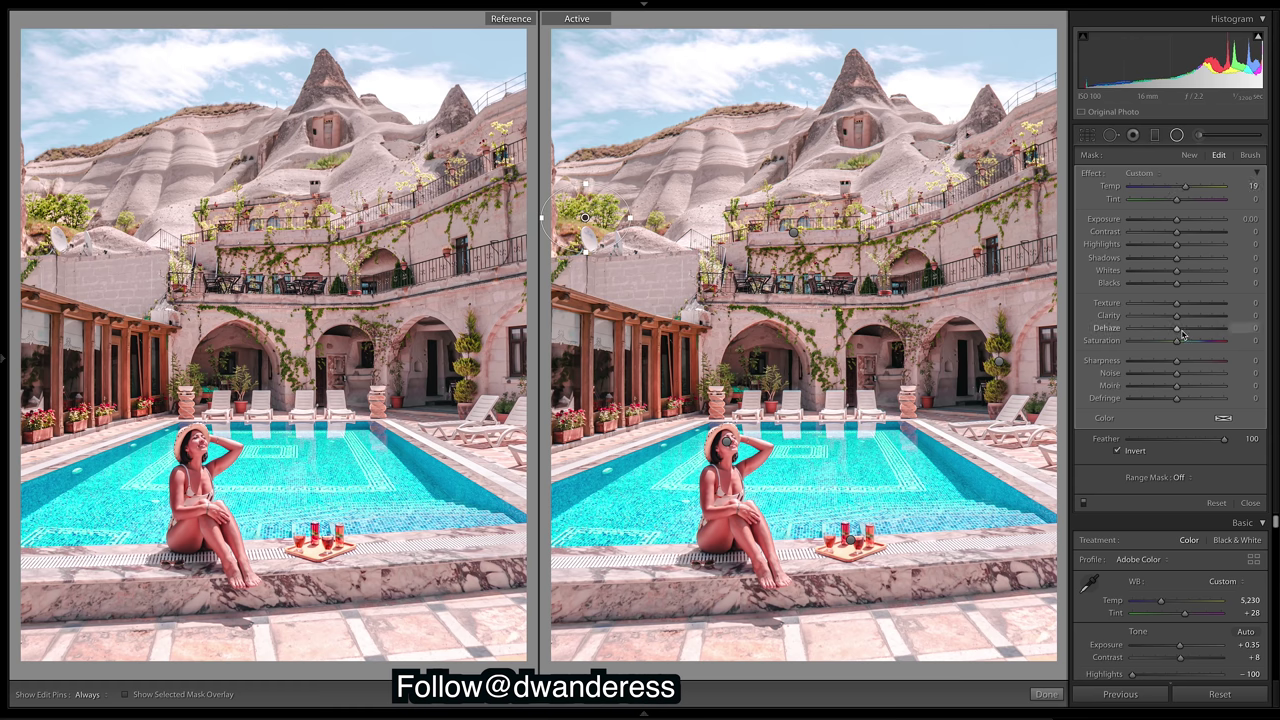
left_click_drag(1176, 315, 1223, 315)
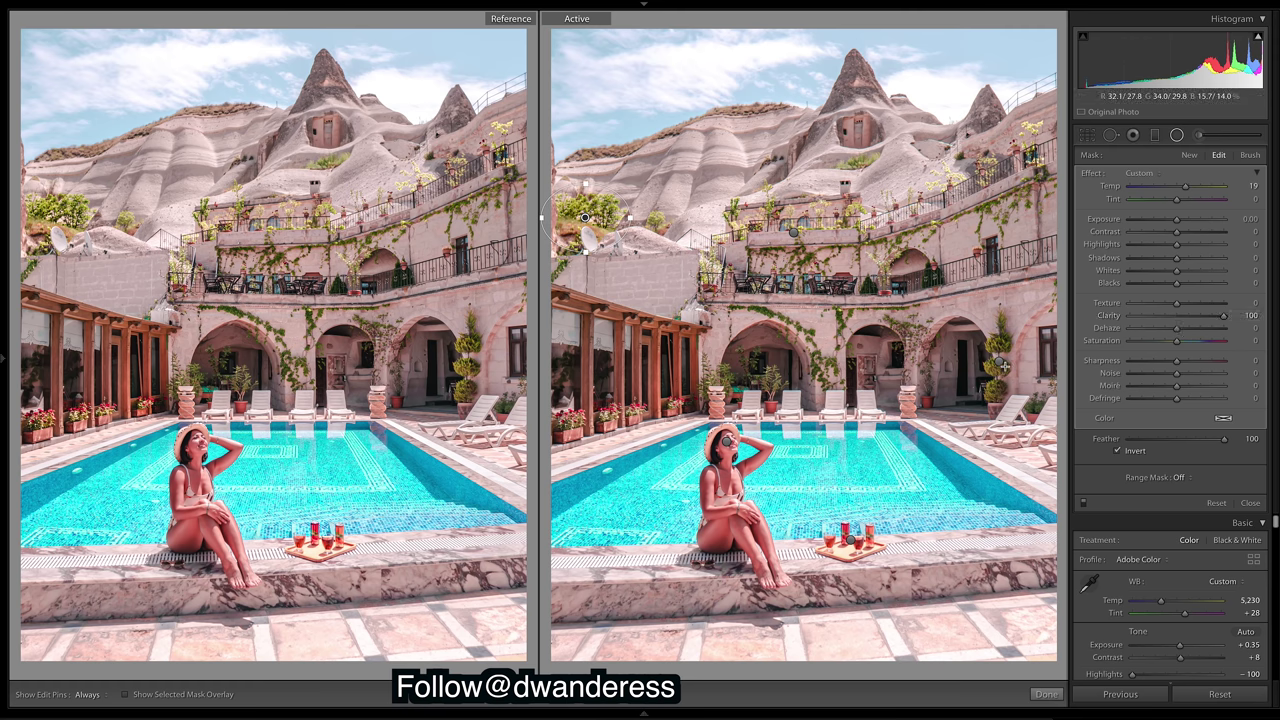
left_click_drag(998, 361, 1021, 410)
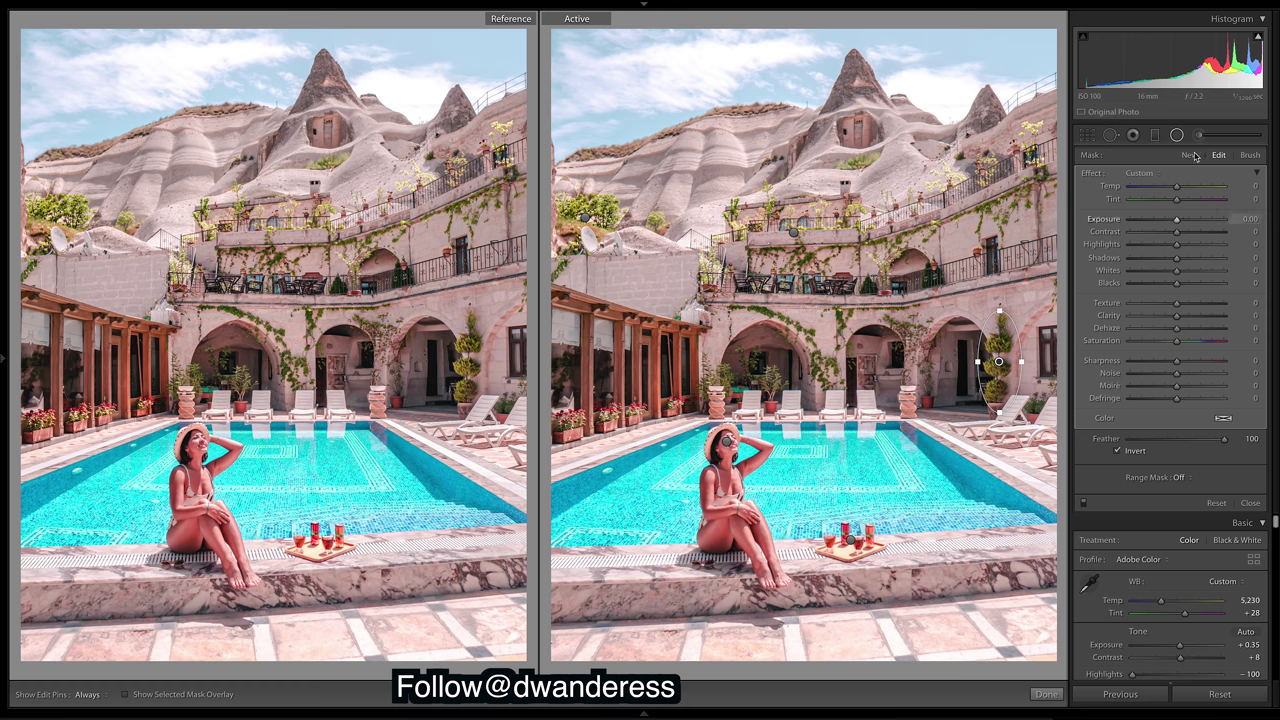
- Set the plant mask to Exposure 0.40, Clarity 13, Saturation 21, then add a radial mask on the woman's face
left_click_drag(1178, 316, 1185, 320)
left_click_drag(1176, 219, 1179, 228)
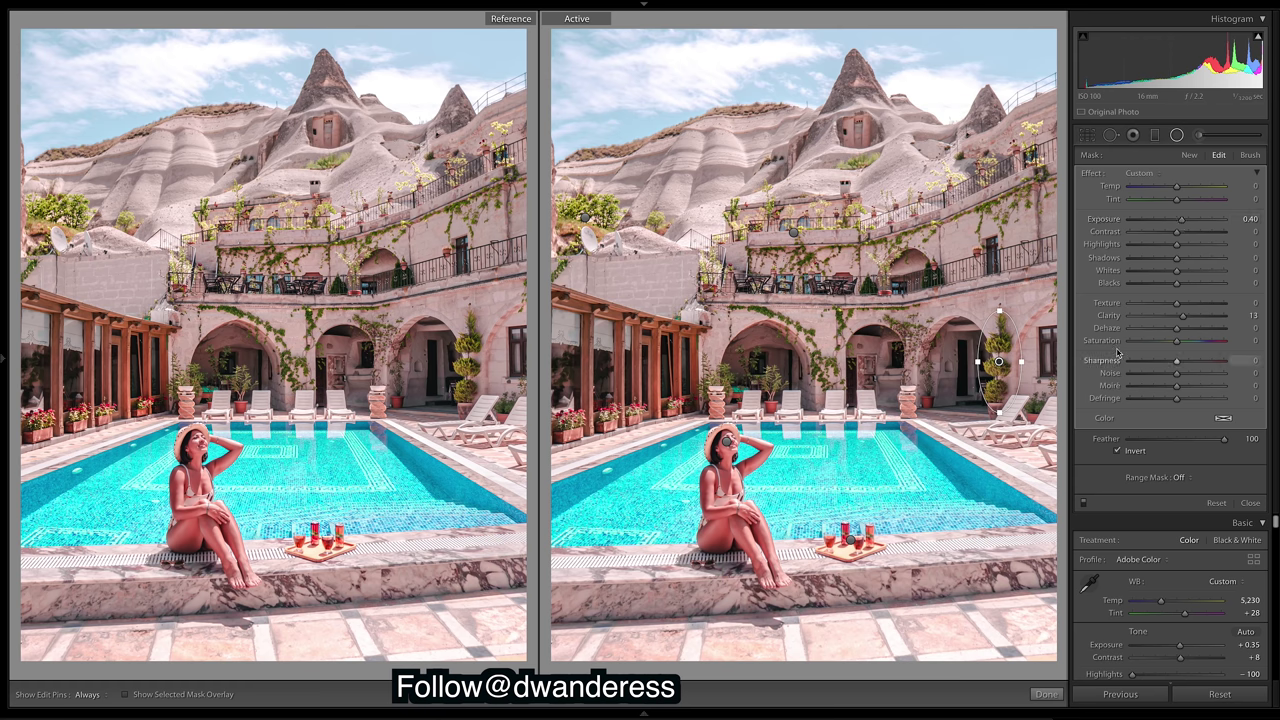
left_click_drag(1176, 341, 1186, 343)
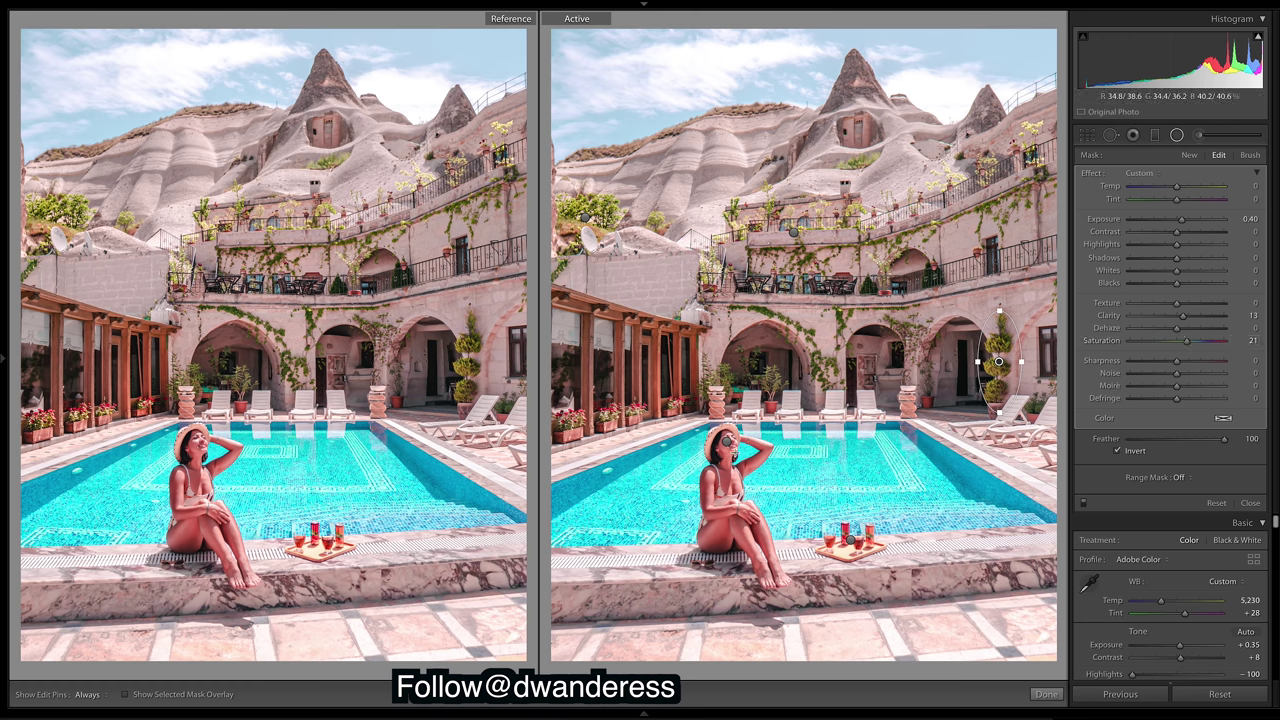
left_click_drag(727, 440, 752, 452)
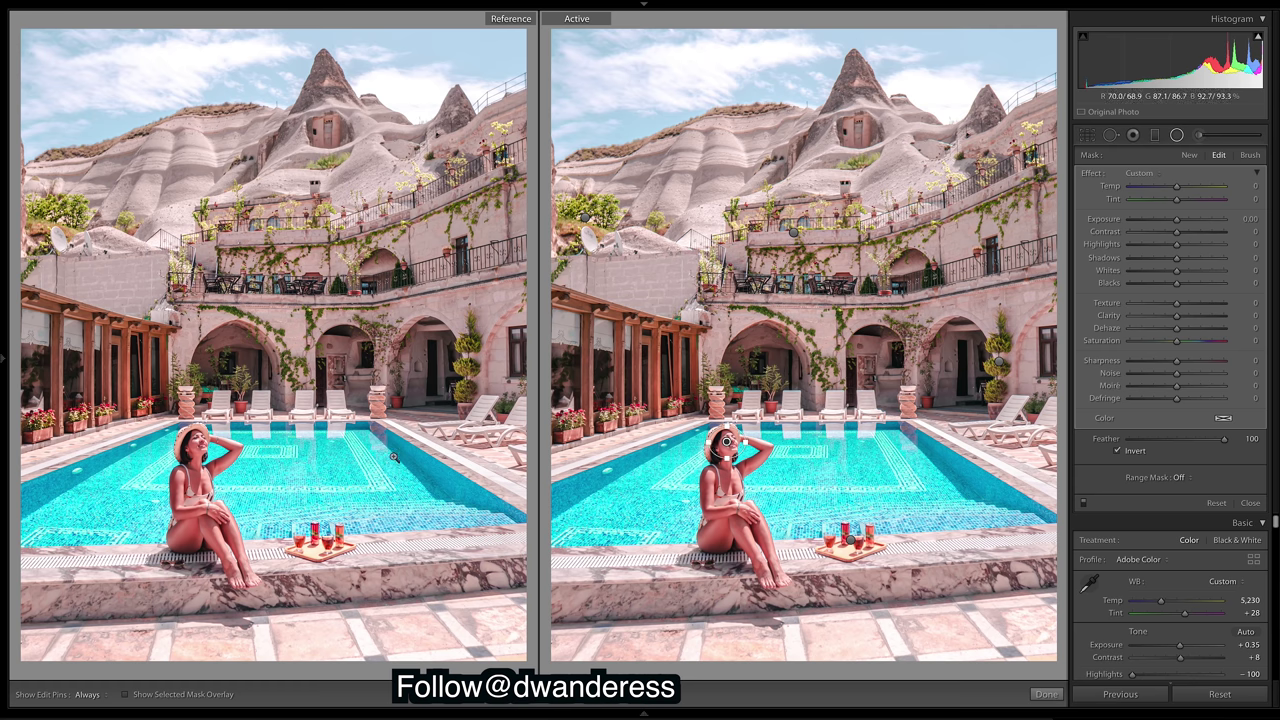
- Set the face mask to Exposure -0.18 and Saturation 20, then select the drinks tray mask
left_click_drag(1176, 219, 1173, 222)
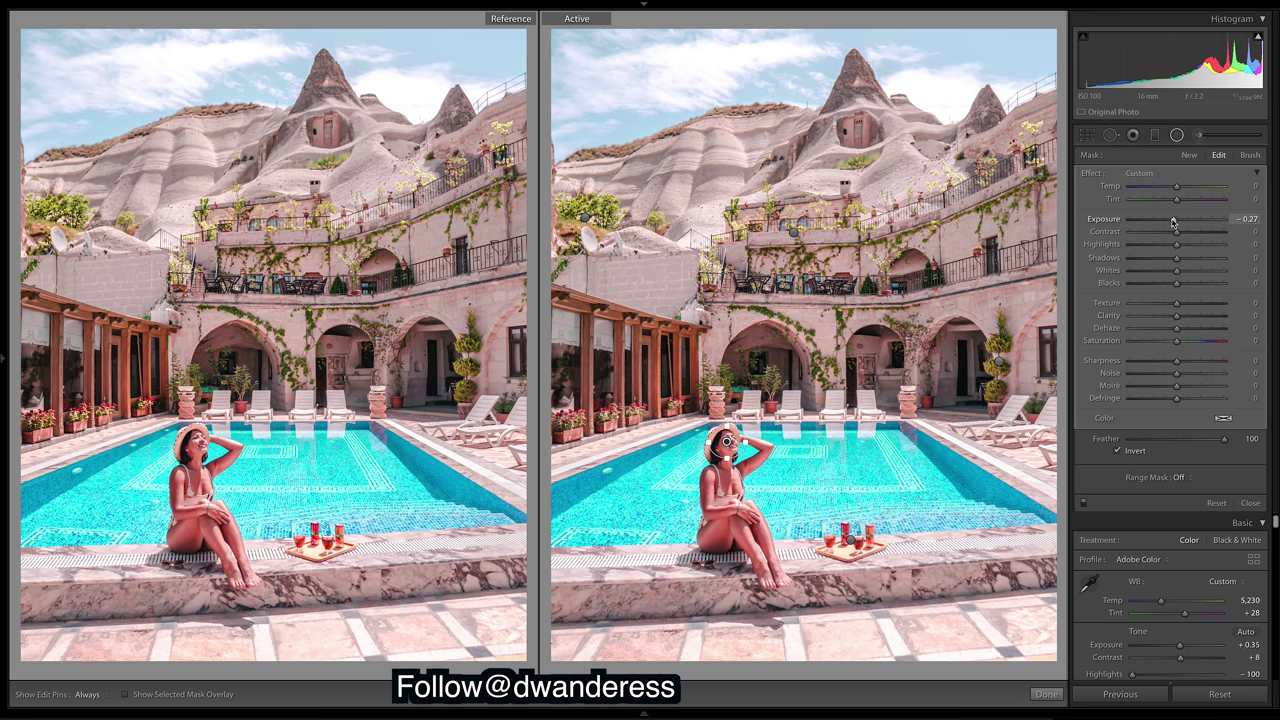
left_click_drag(1173, 222, 1174, 223)
left_click_drag(1173, 347, 1186, 349)
left_click(850, 541)
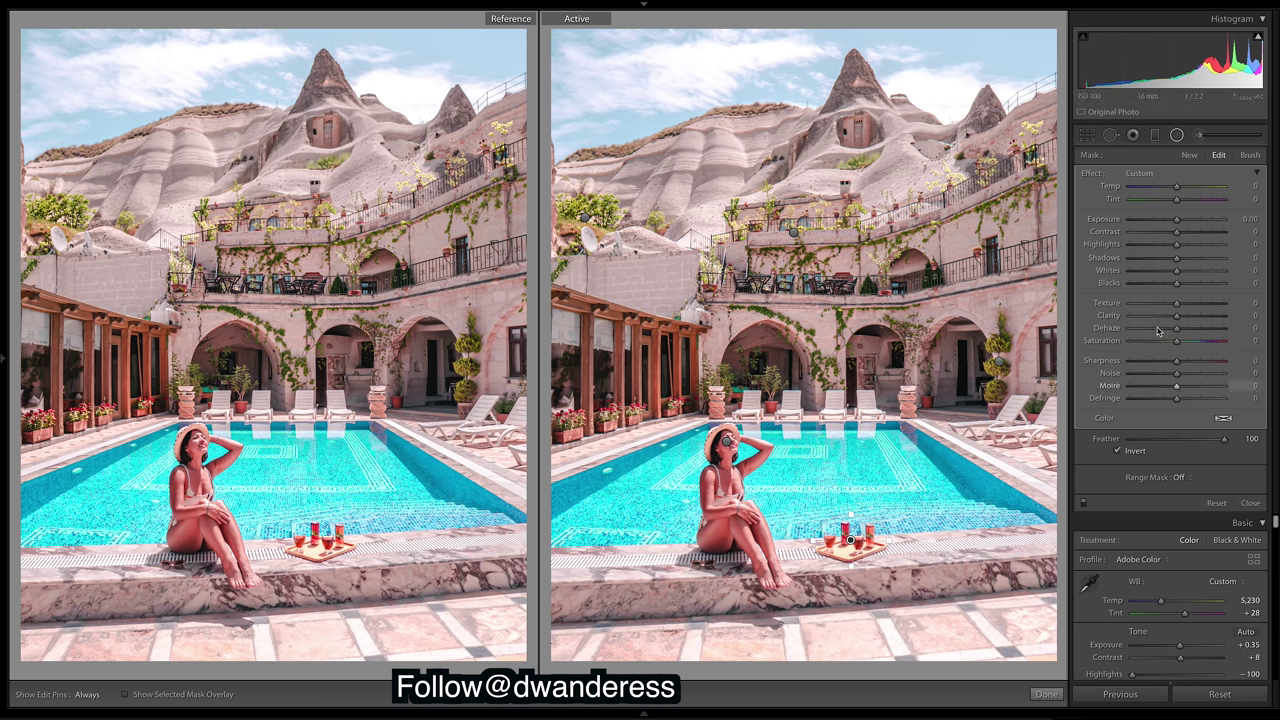
- Set the tray mask's Texture to 69, trying and undoing a Sharpness increase
left_click(1202, 305)
left_click_drag(1201, 307, 1211, 311)
double_click(1208, 309)
left_click(1206, 362)
left_click(1214, 362)
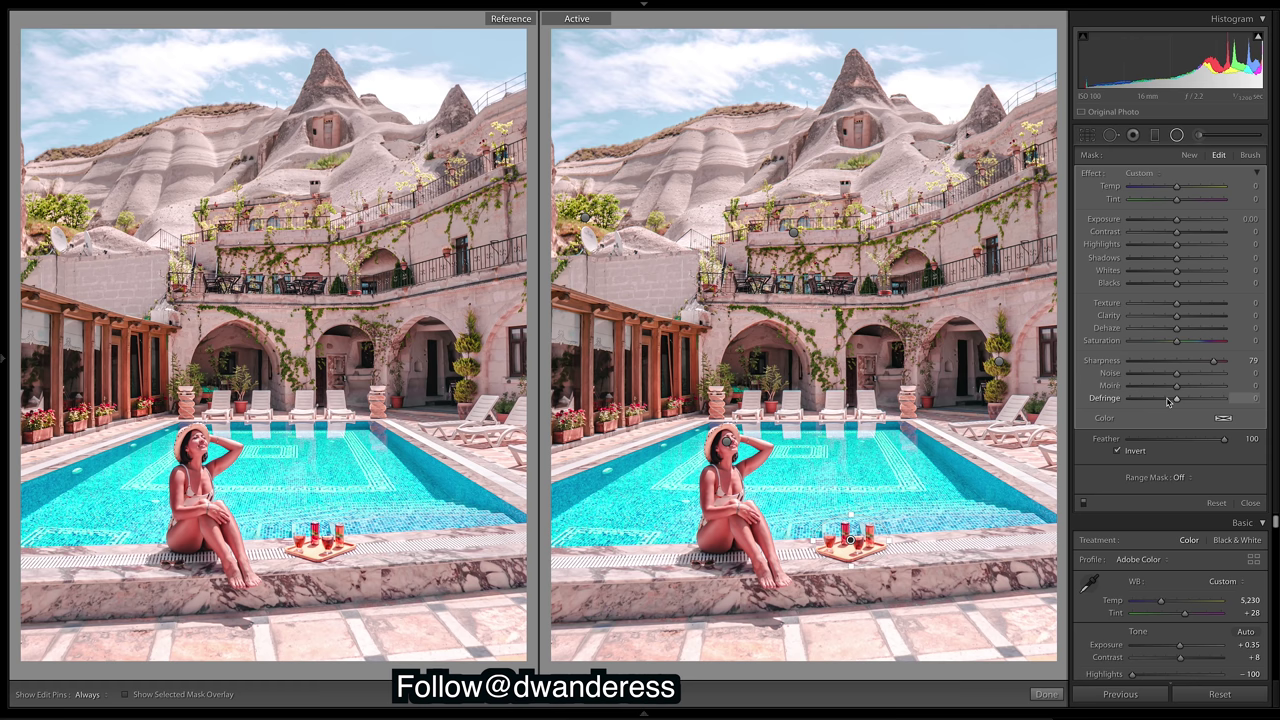
key("ctrl+z")
key("ctrl+z")
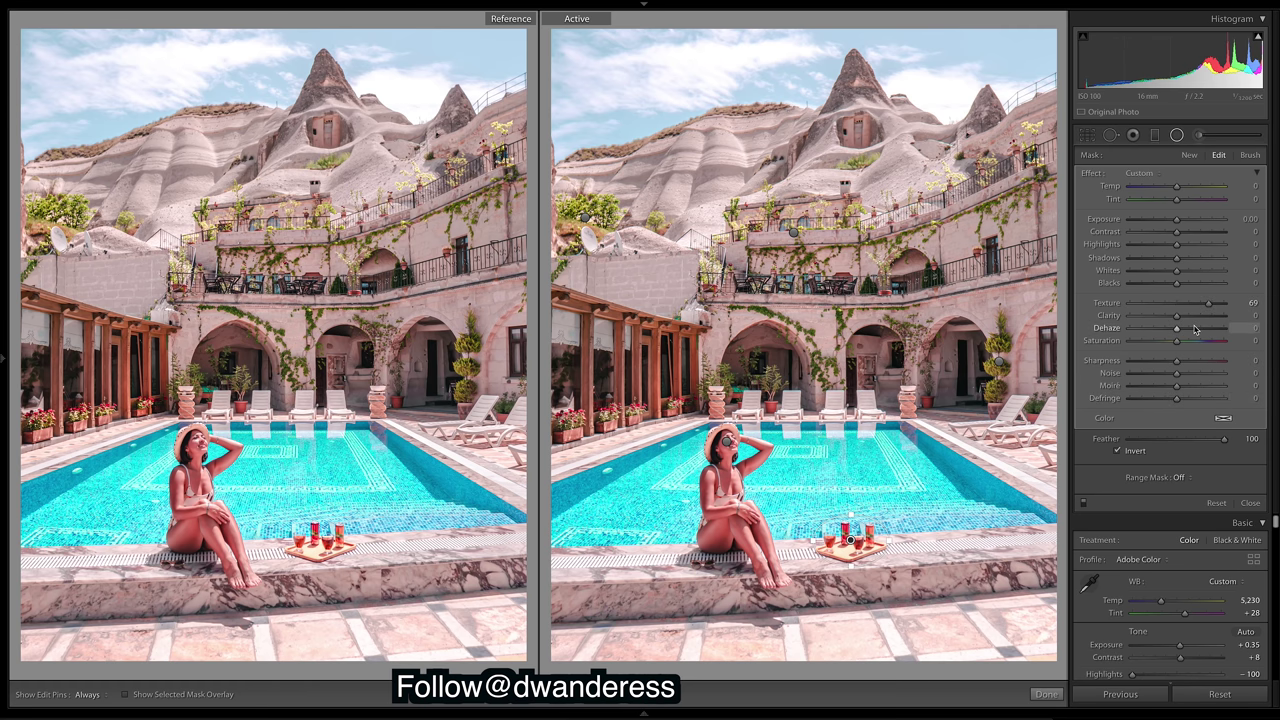
- Set the tray mask's Saturation to 34 and Exposure to 0.28
left_click_drag(1176, 340, 1202, 344)
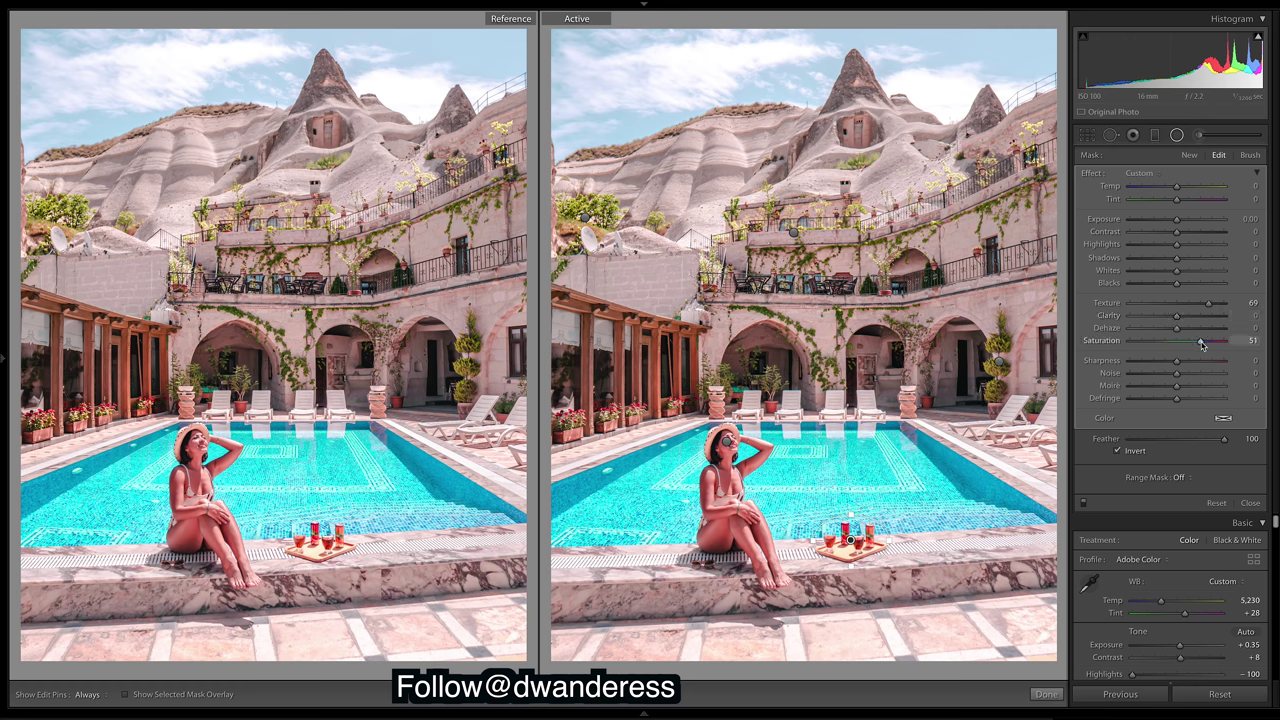
left_click_drag(1201, 344, 1193, 344)
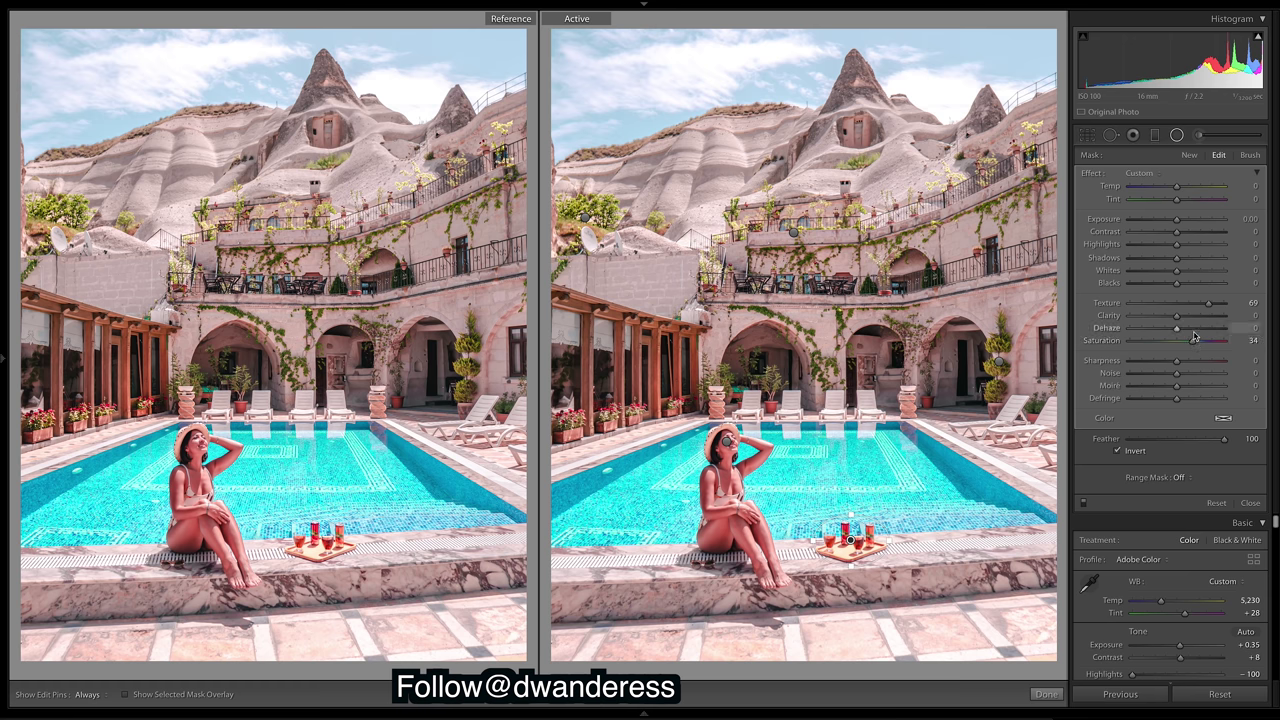
left_click_drag(1176, 221, 1180, 224)
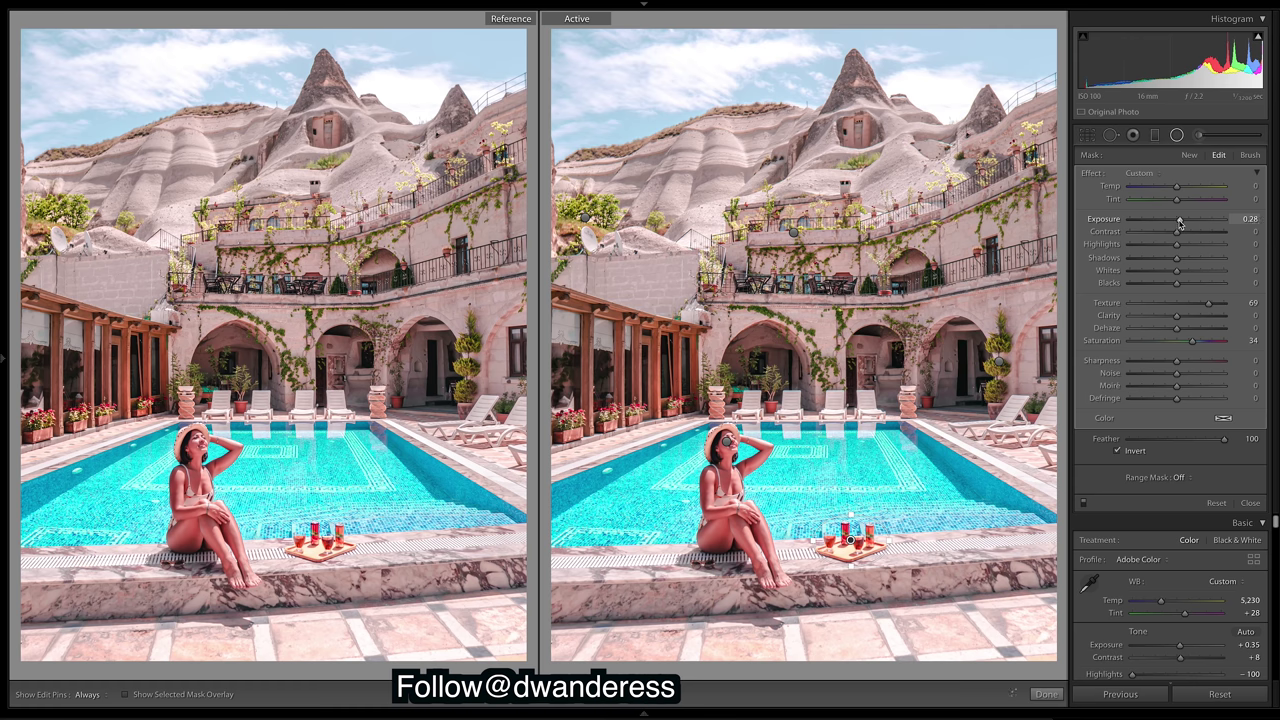
left_click_drag(1179, 223, 1178, 224)
left_click_drag(1178, 224, 1178, 224)
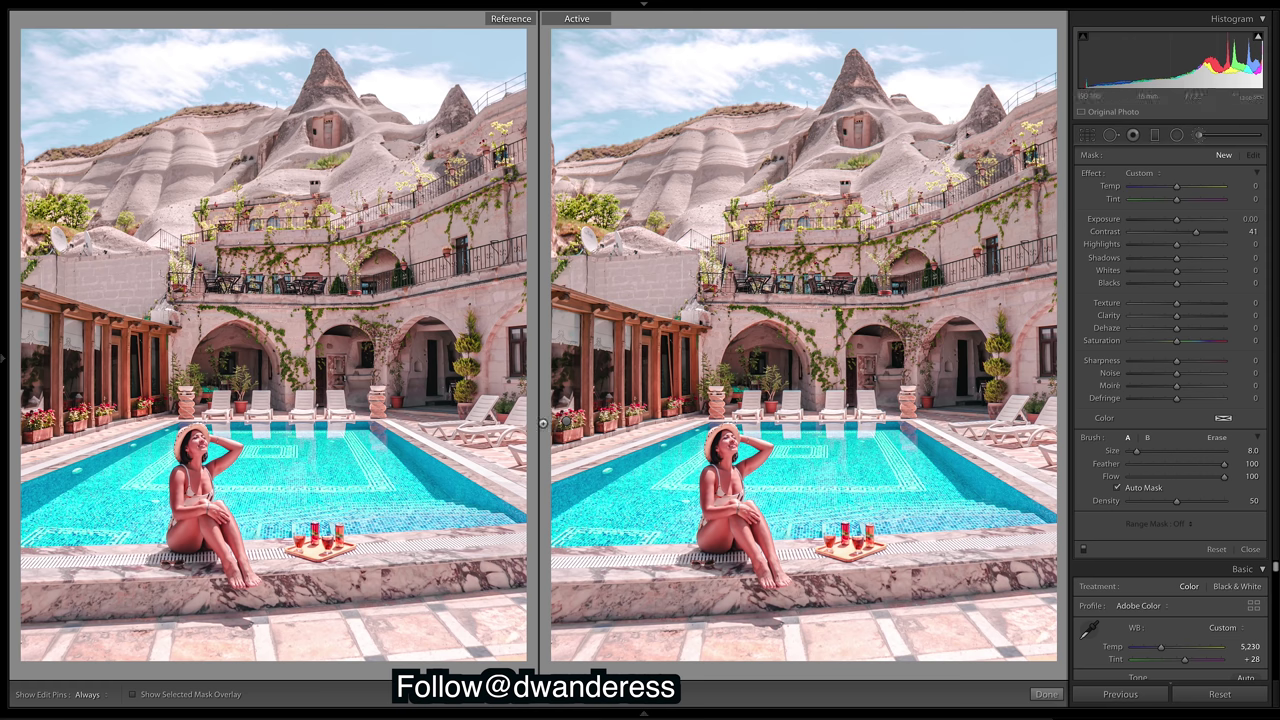
- Select the left-planter brush mask and briefly show its mask overlay
left_click(566, 422)
key("F6")
key("F6")
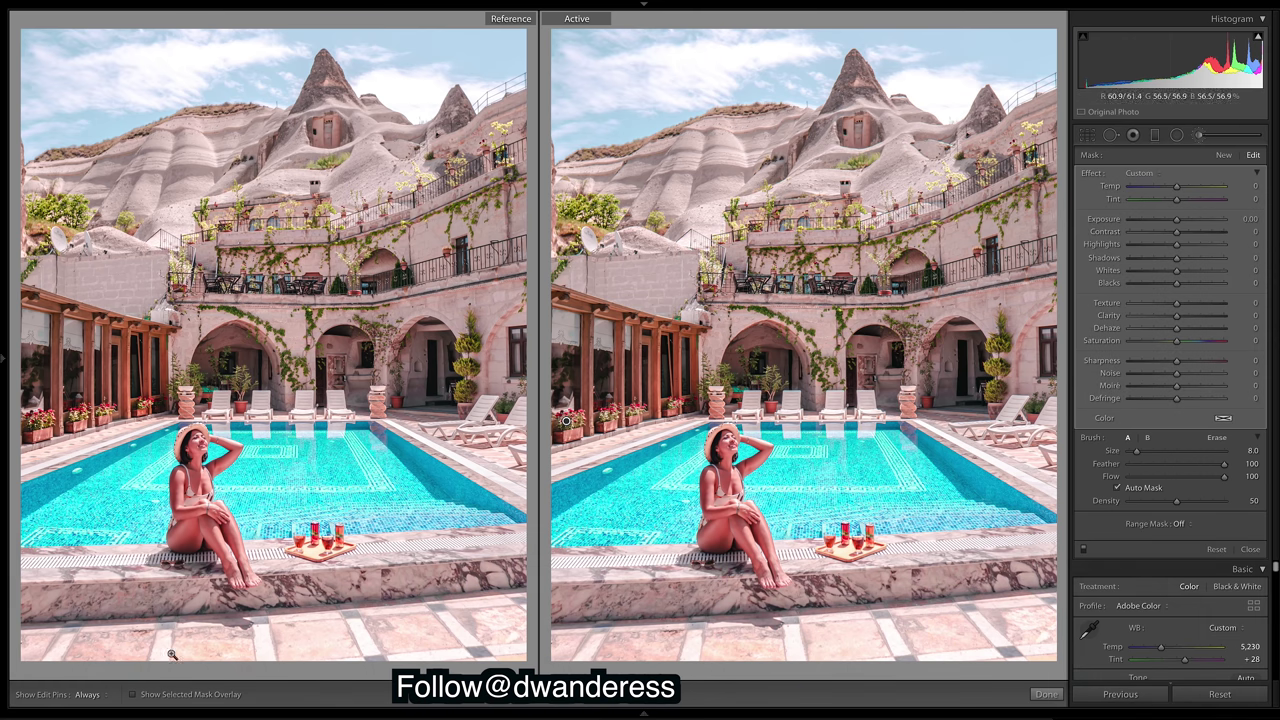
left_click(133, 695)
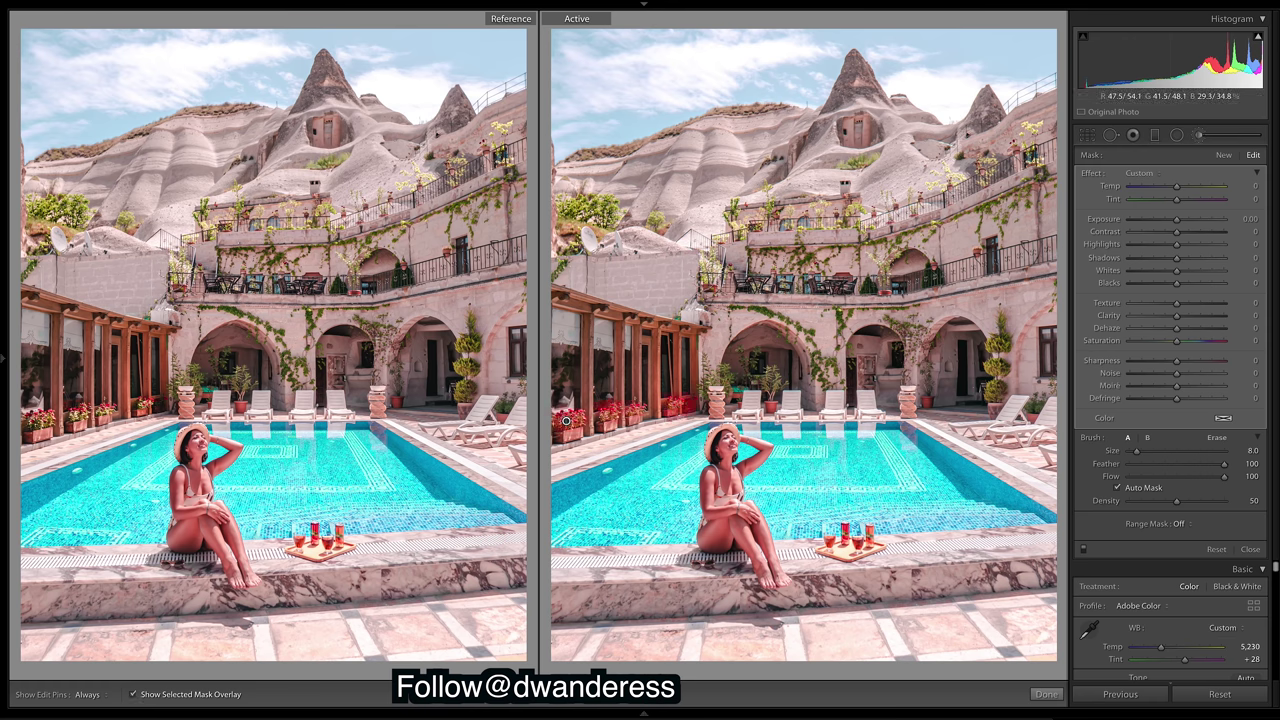
left_click(133, 694)
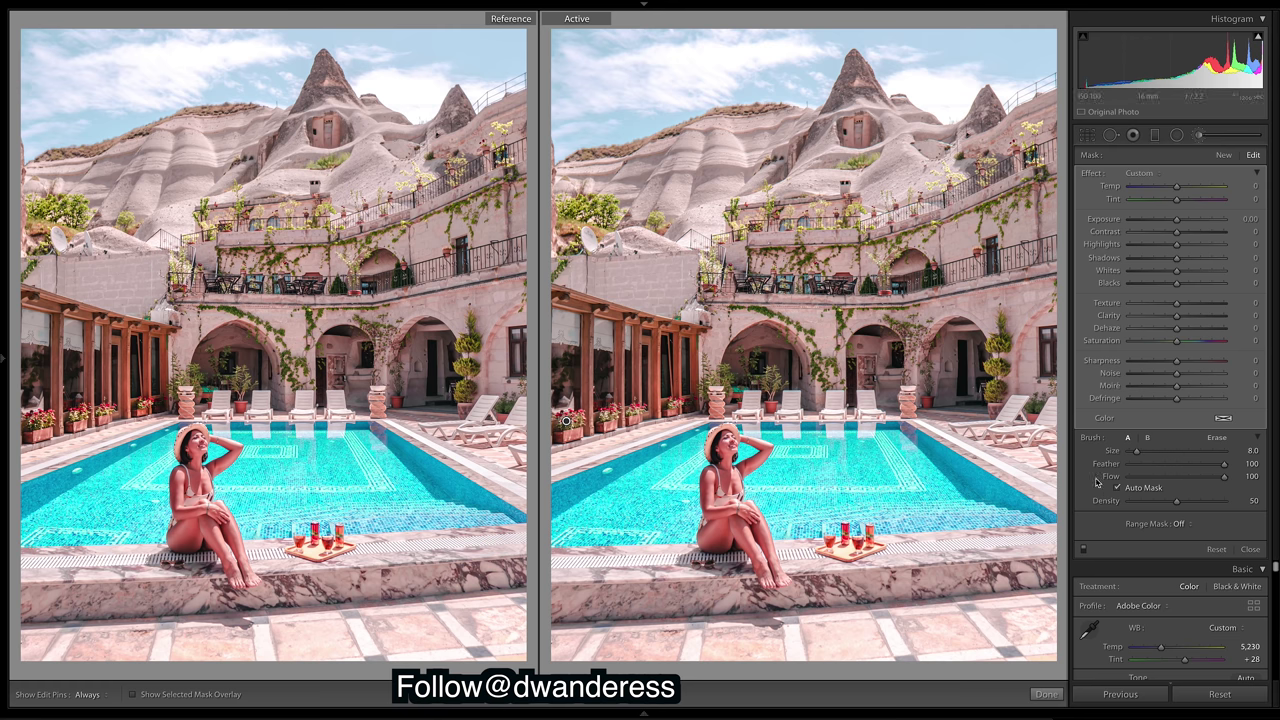
- Give the brushed flowers Saturation 54, Clarity 41 and Contrast 20, then finish with Done
left_click(1206, 341)
left_click_drag(1199, 324, 1197, 320)
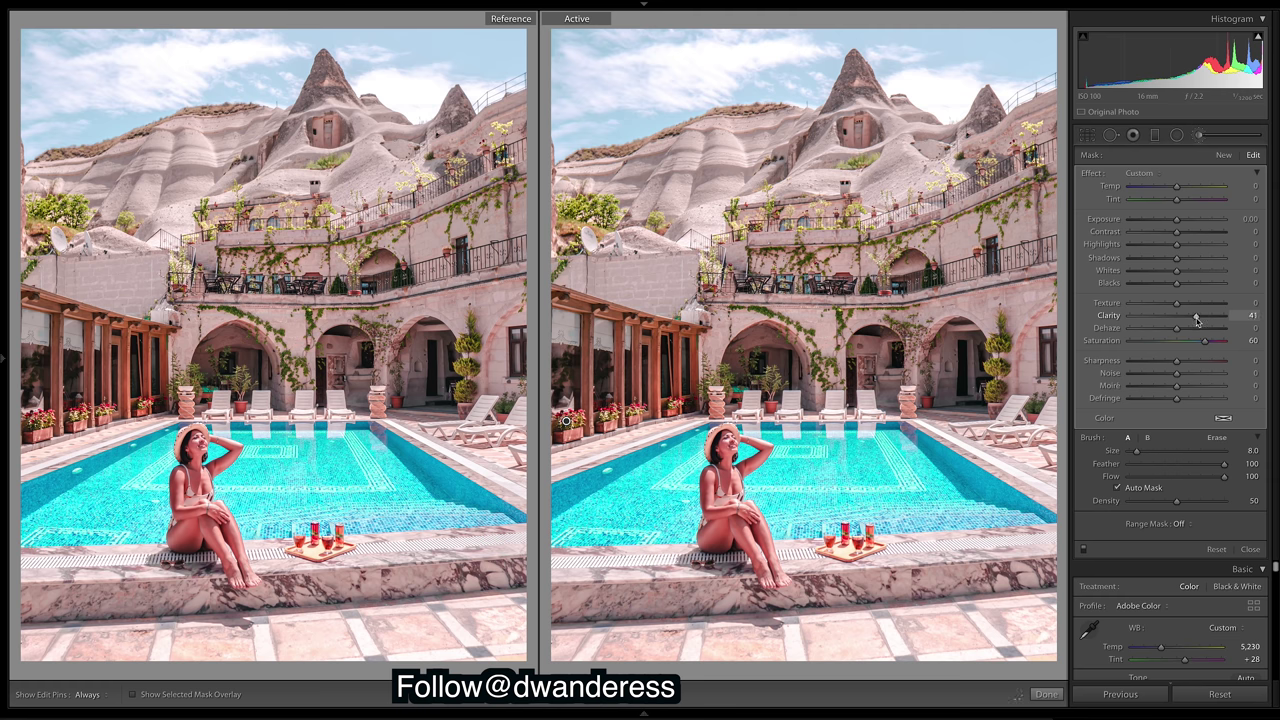
left_click(1193, 233)
left_click_drag(1193, 236, 1191, 236)
left_click_drag(1192, 237, 1188, 239)
left_click_drag(1207, 342, 1206, 344)
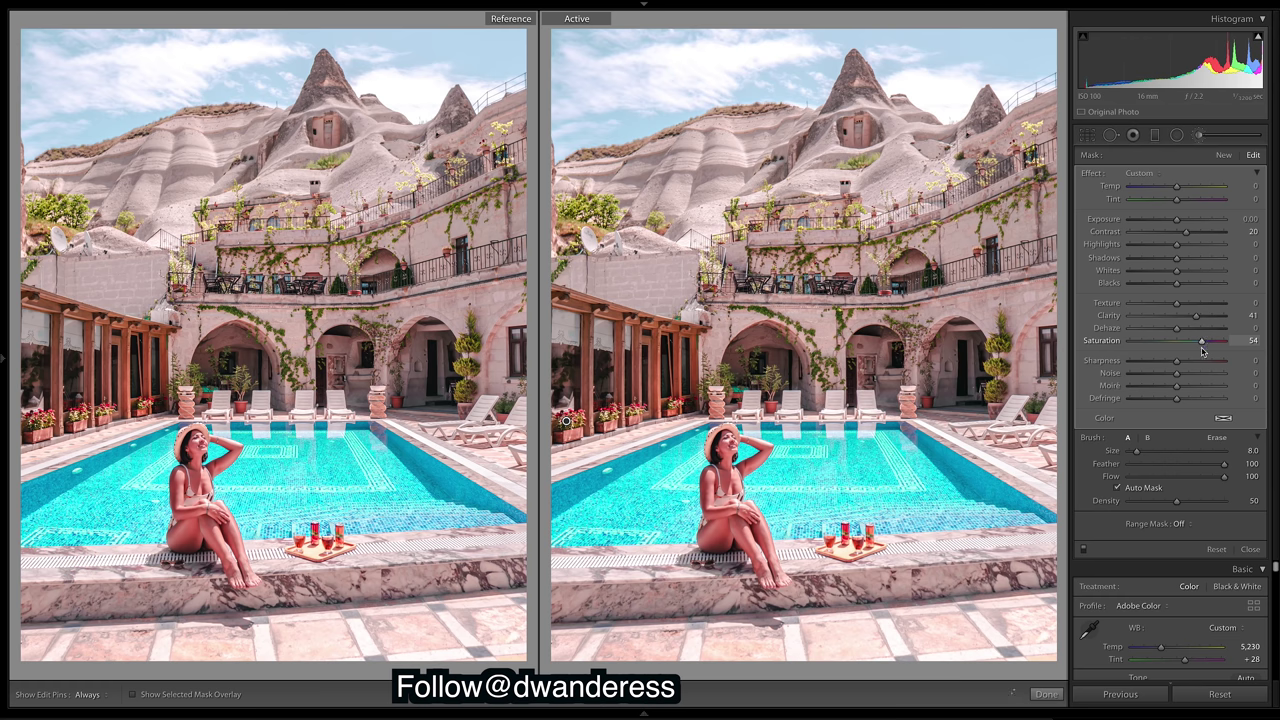
left_click(1045, 694)
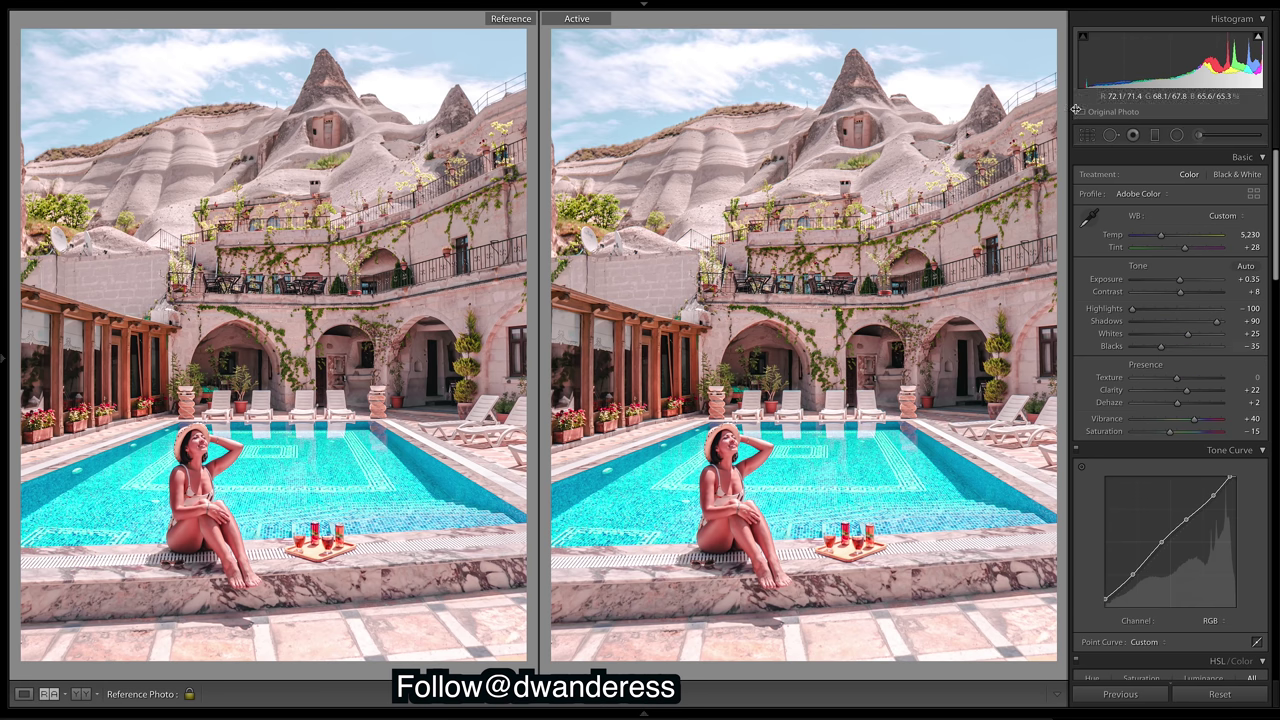